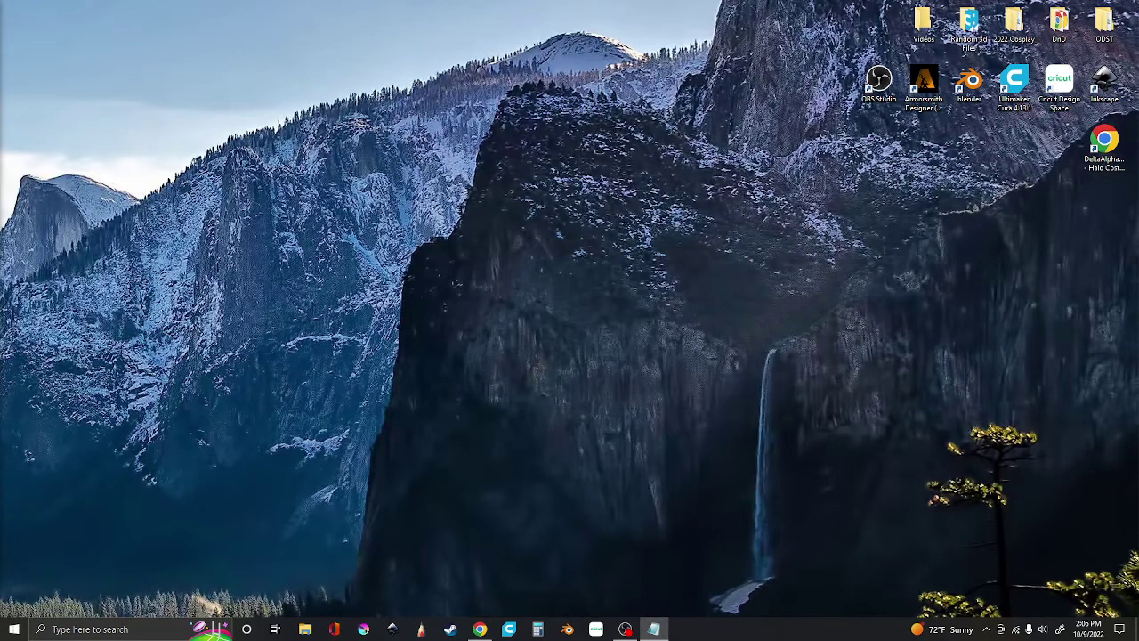
Step: Launch Blender from the desktop shortcut and start a new General scene
{"action": "left_click", "coordinate": [973, 83]}
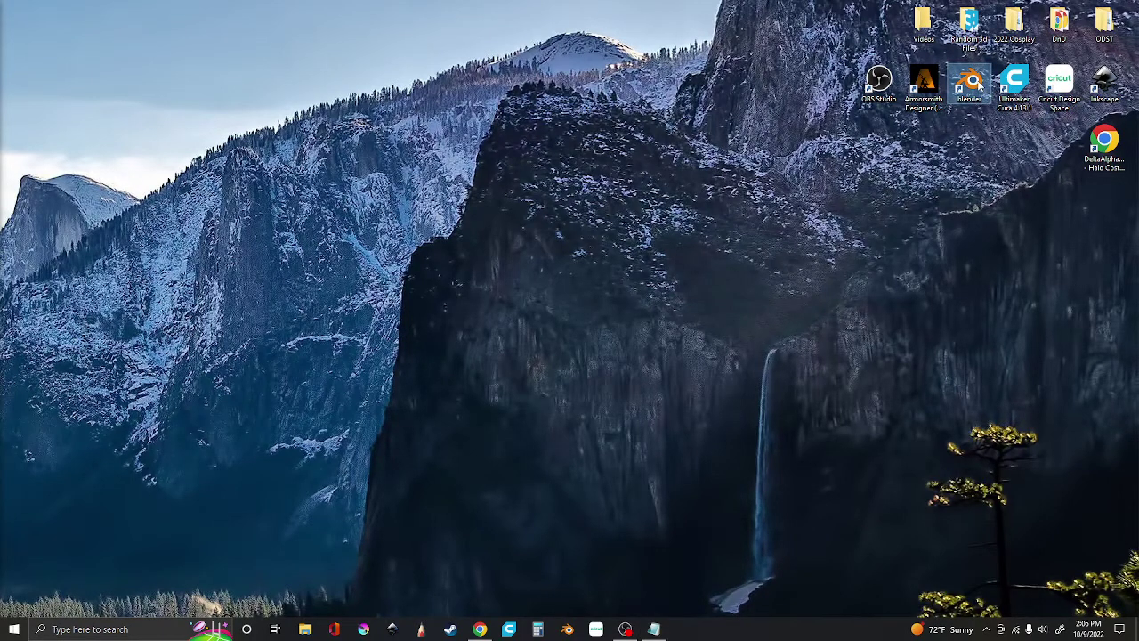
{"action": "double_click", "coordinate": [978, 83]}
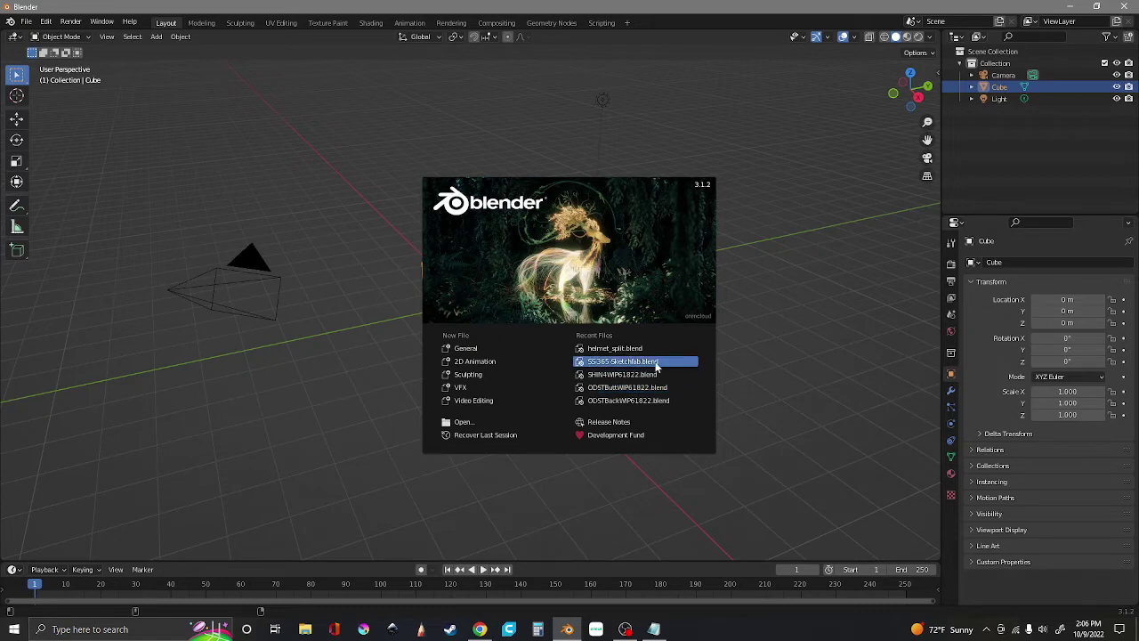
{"action": "left_click", "coordinate": [503, 348]}
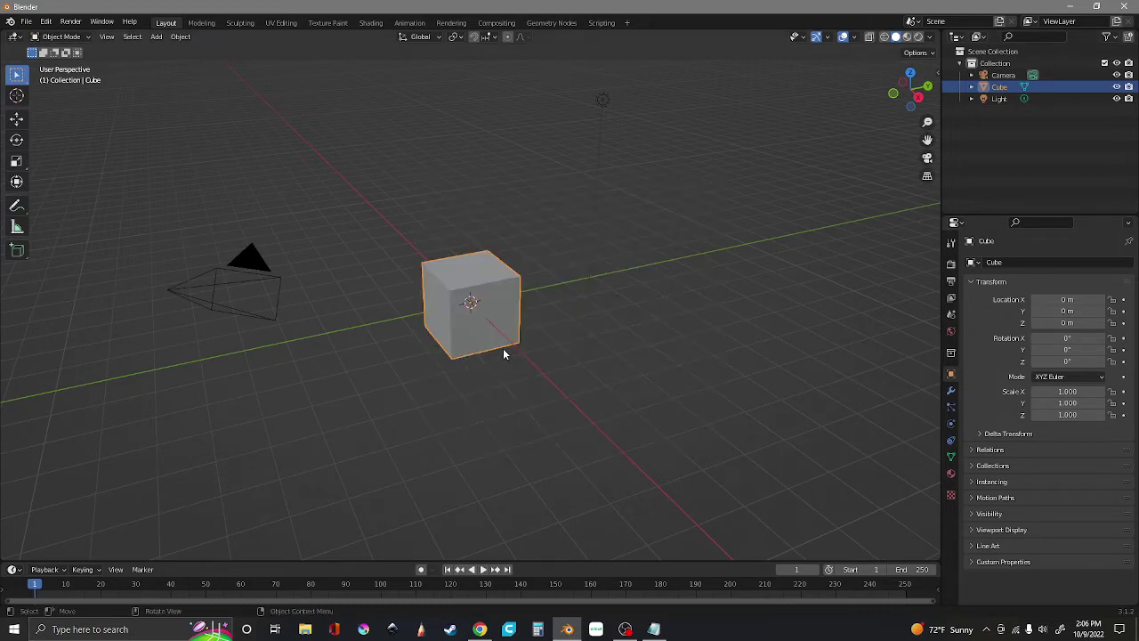
Step: In Preferences > Add-ons, search for and enable the 3D-Print Toolbox, STL and Bool Tool add-ons
{"action": "left_click", "coordinate": [45, 22]}
{"action": "left_click", "coordinate": [45, 21]}
{"action": "left_click", "coordinate": [72, 189]}
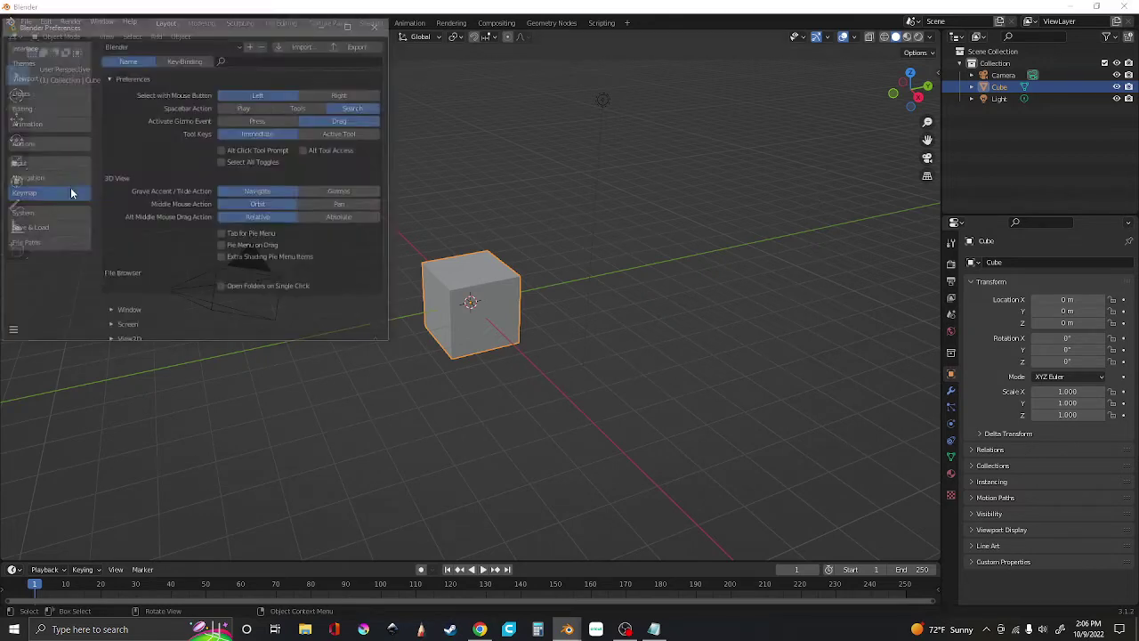
{"action": "left_click", "coordinate": [49, 144]}
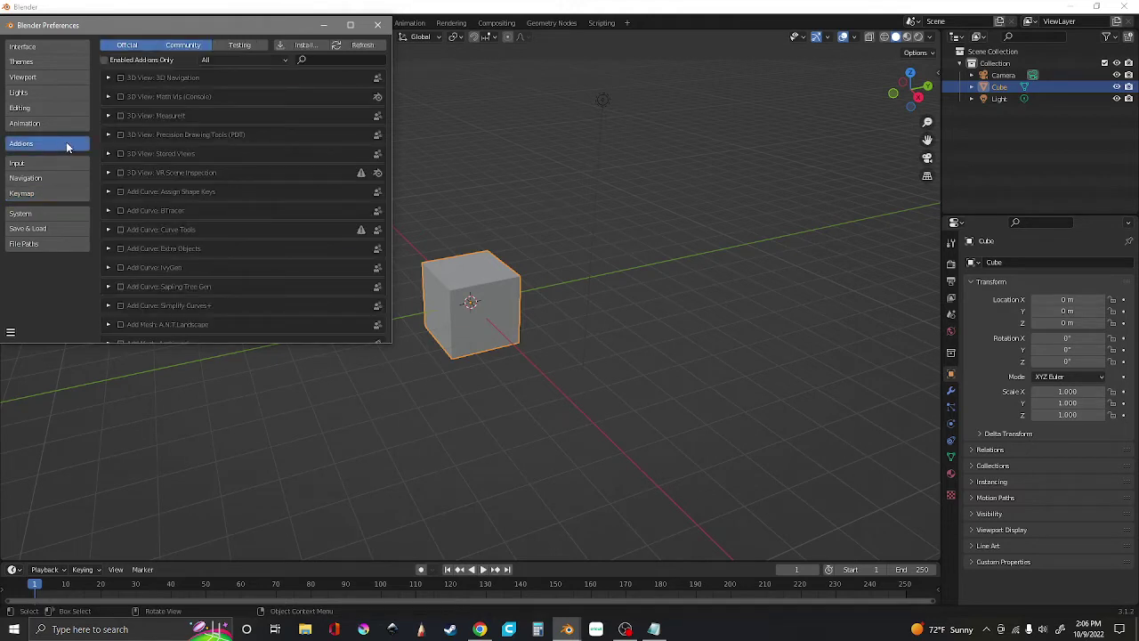
{"action": "left_click", "coordinate": [318, 60]}
{"action": "type", "text": "3d"}
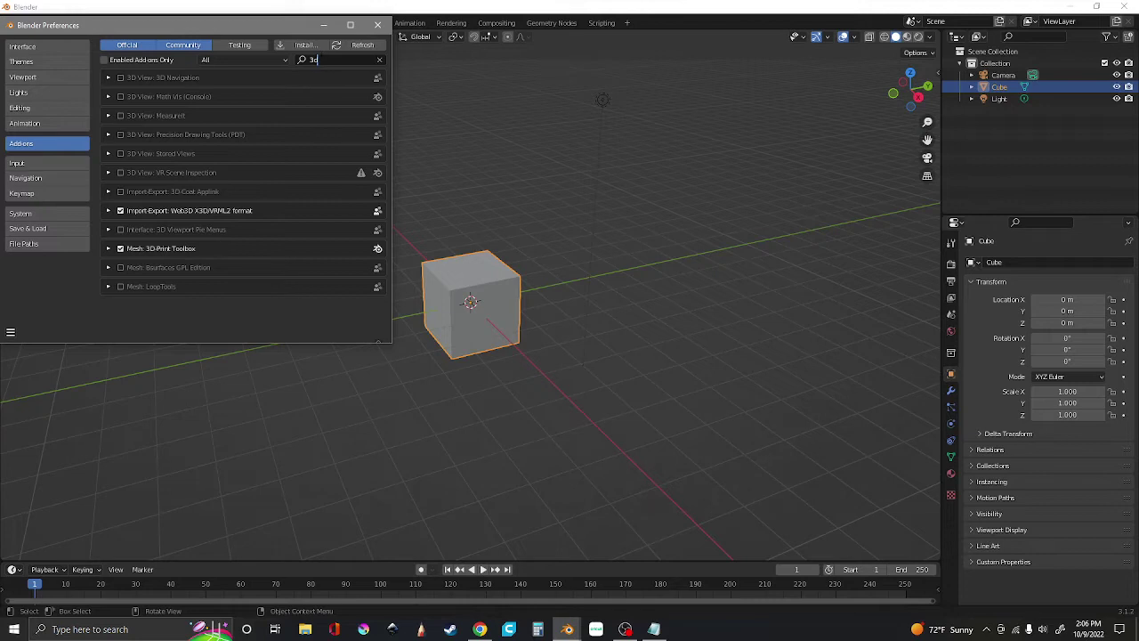
{"action": "key", "text": "ctrl+a"}
{"action": "type", "text": "b"}
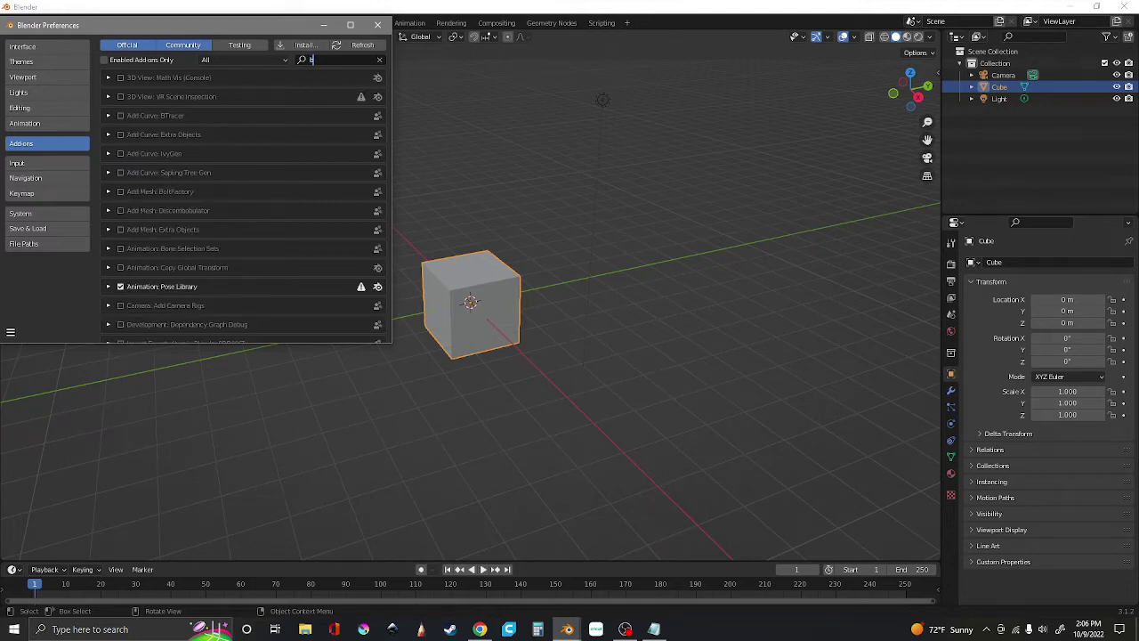
{"action": "type", "text": "o"}
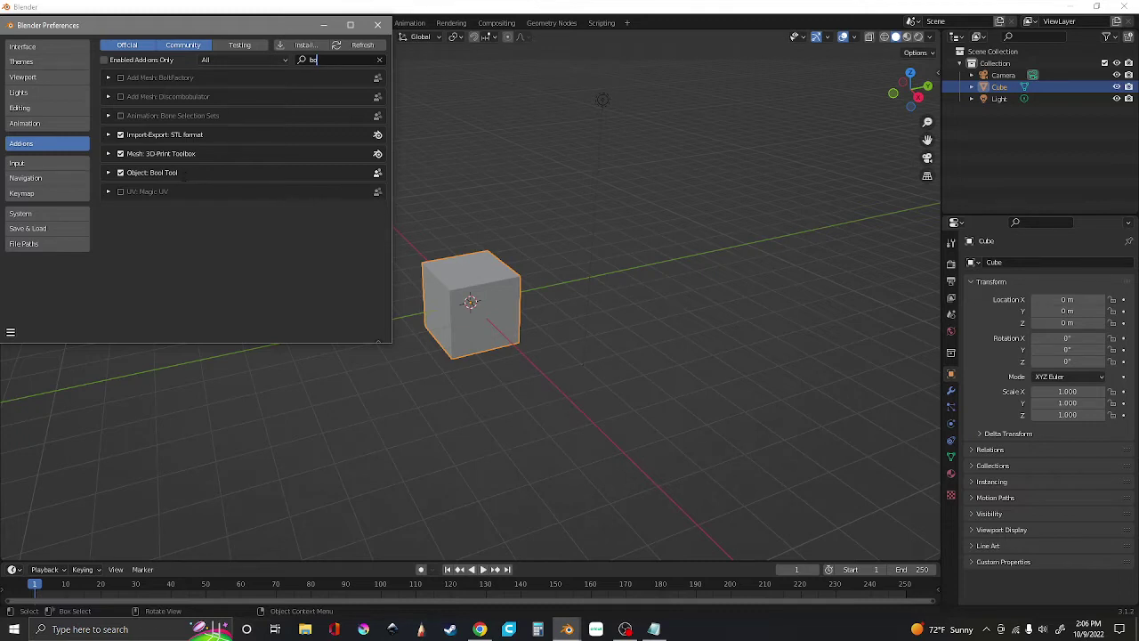
{"action": "left_click", "coordinate": [374, 27]}
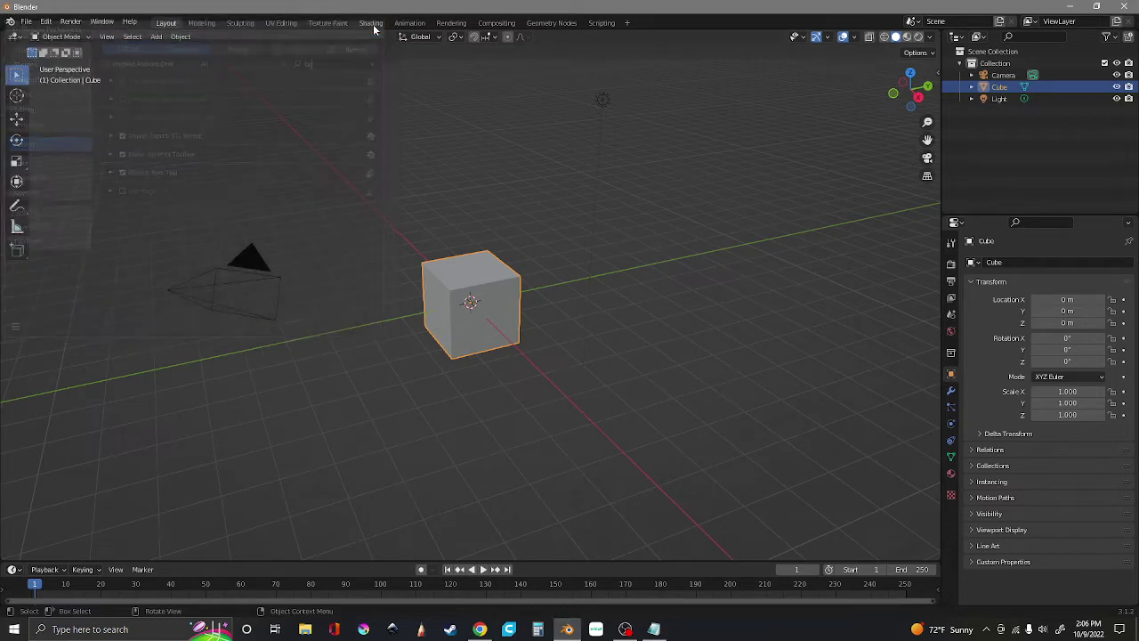
Step: Delete the default cube through its context menu, leaving only the camera and light
{"action": "right_click", "coordinate": [443, 293]}
{"action": "mouse_move", "coordinate": [462, 318]}
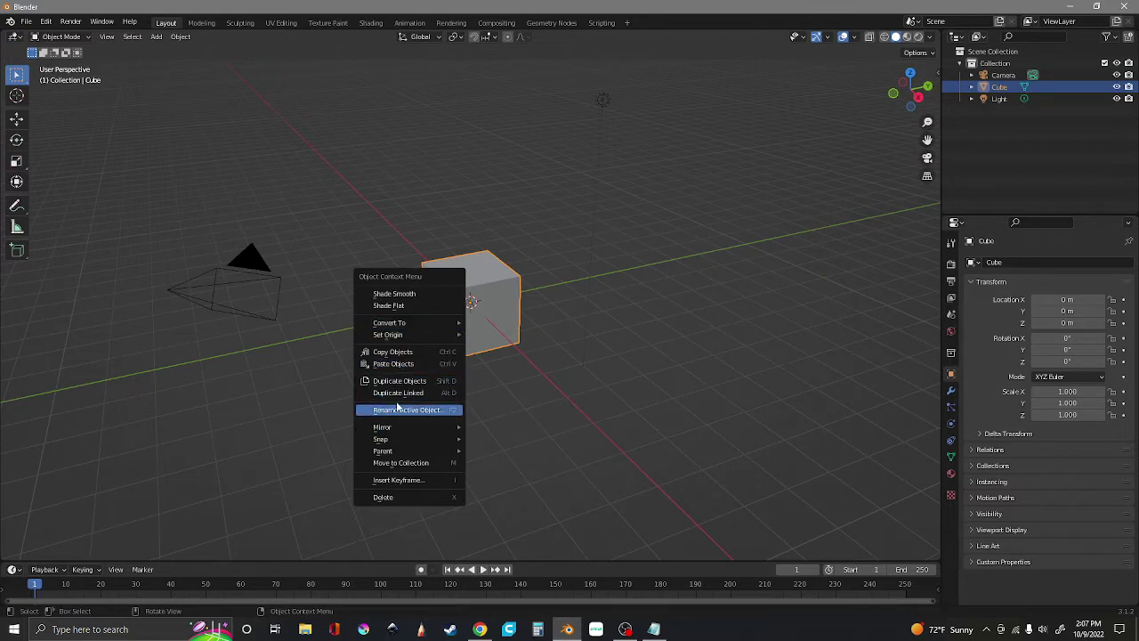
{"action": "left_click", "coordinate": [397, 498]}
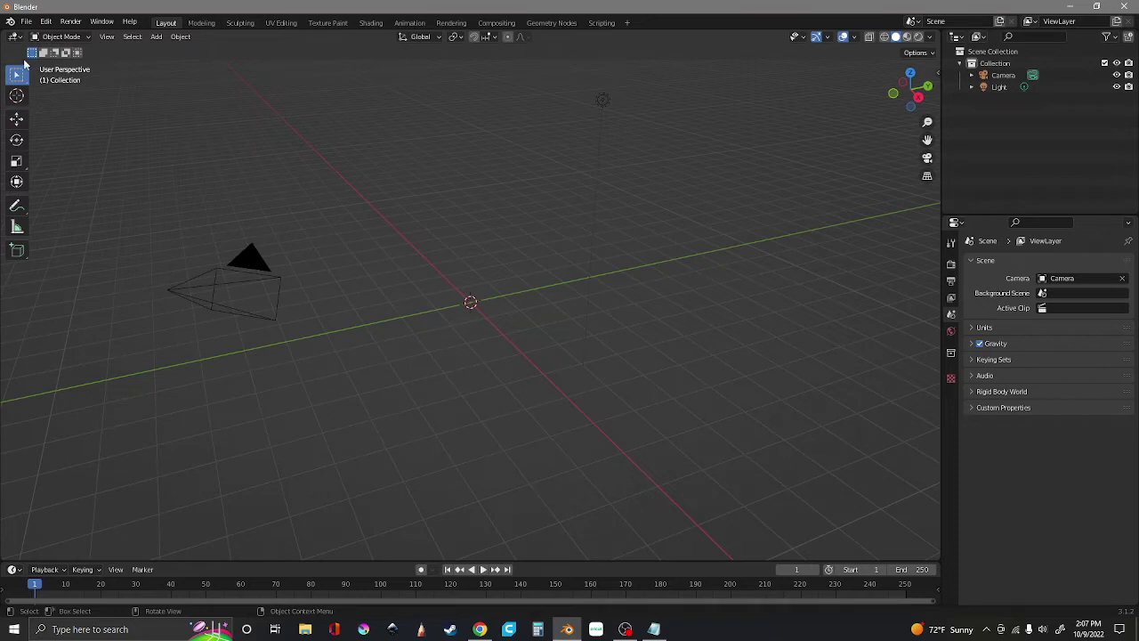
Step: Import the No Visor Main V2 STL from Desktop > ODST > 3d files > ODST Armor > Helmet
{"action": "left_click", "coordinate": [26, 22]}
{"action": "mouse_move", "coordinate": [68, 182]}
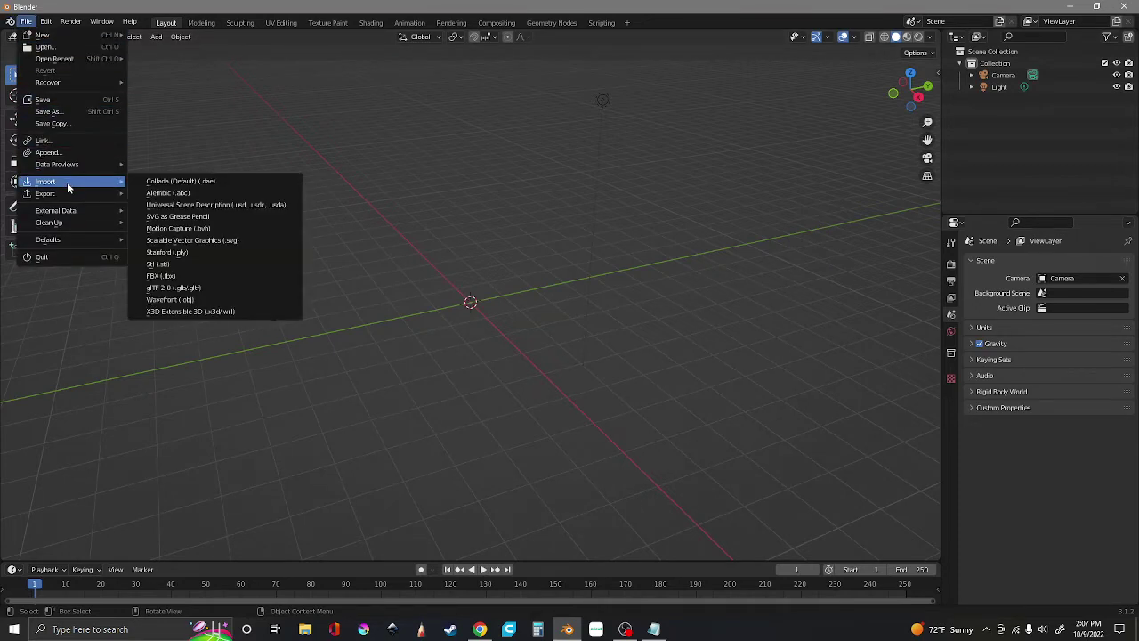
{"action": "left_click", "coordinate": [158, 264]}
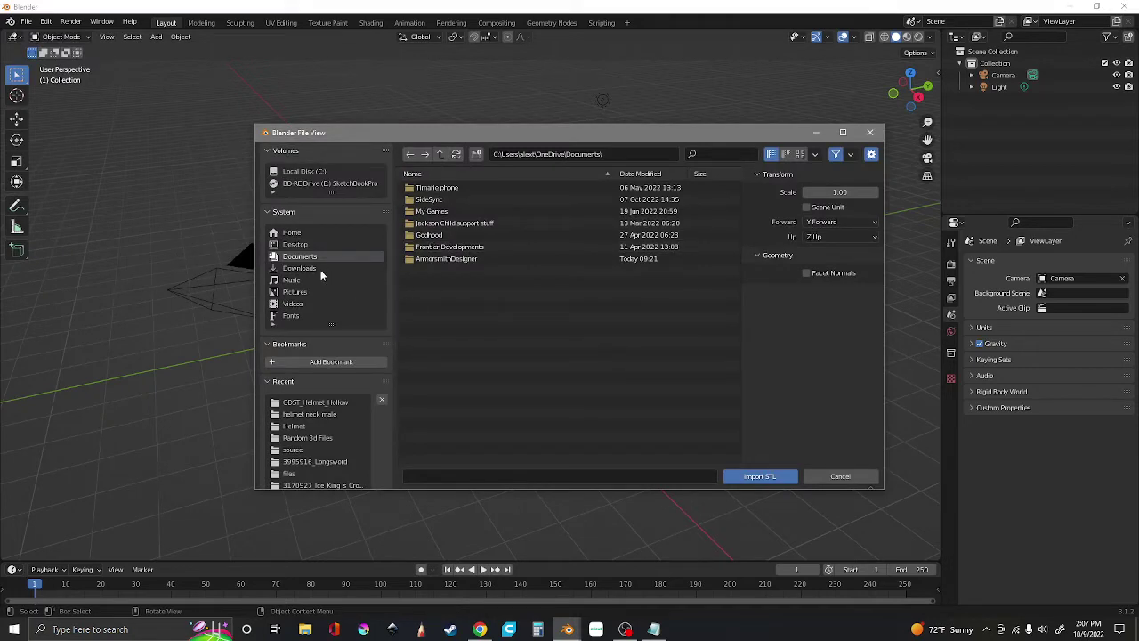
{"action": "left_click", "coordinate": [295, 245]}
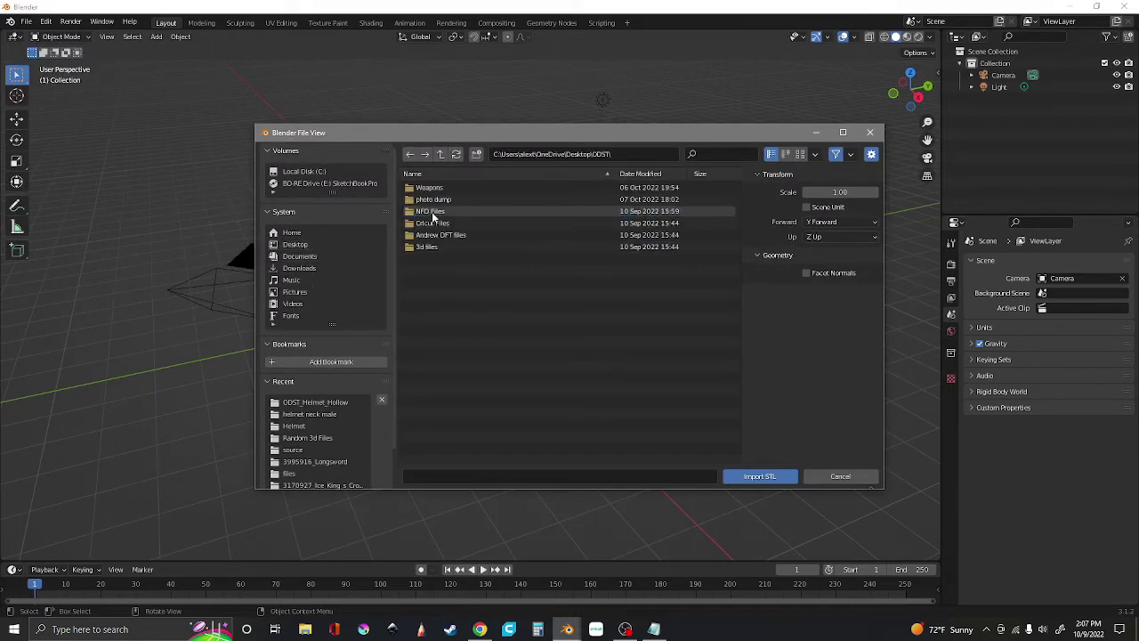
{"action": "double_click", "coordinate": [427, 212]}
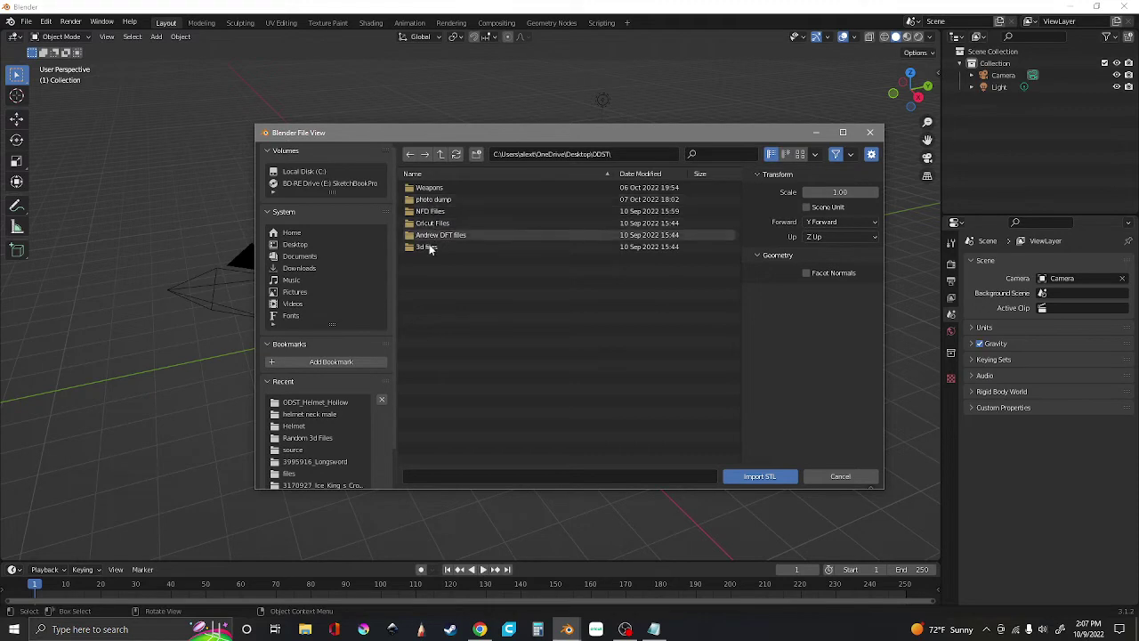
{"action": "left_click", "coordinate": [429, 247]}
{"action": "double_click", "coordinate": [432, 248]}
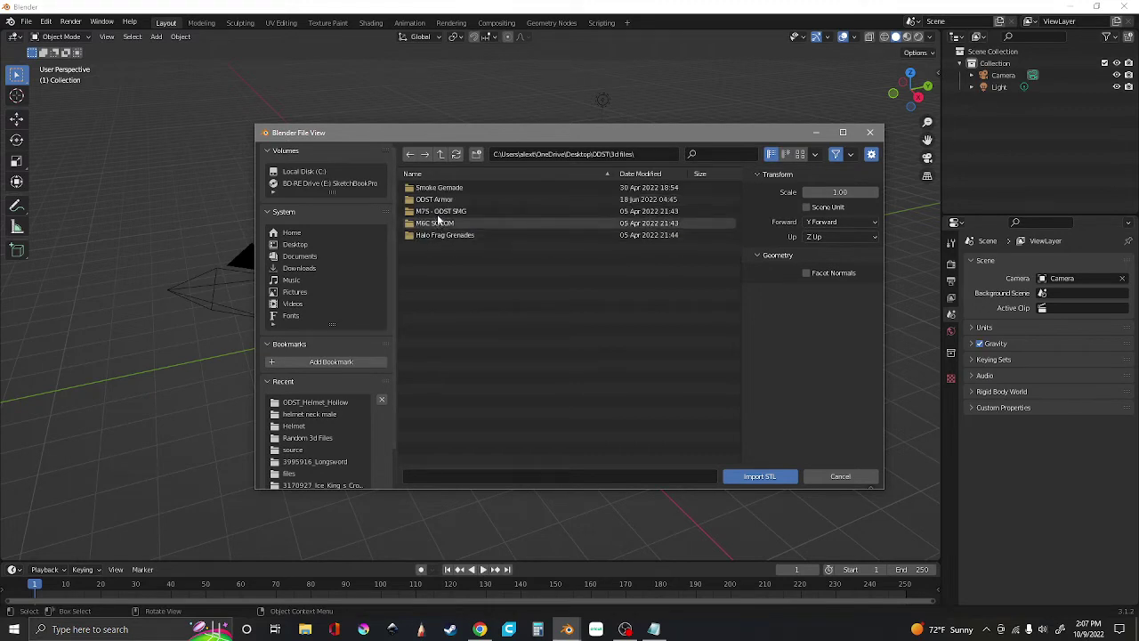
{"action": "double_click", "coordinate": [435, 201]}
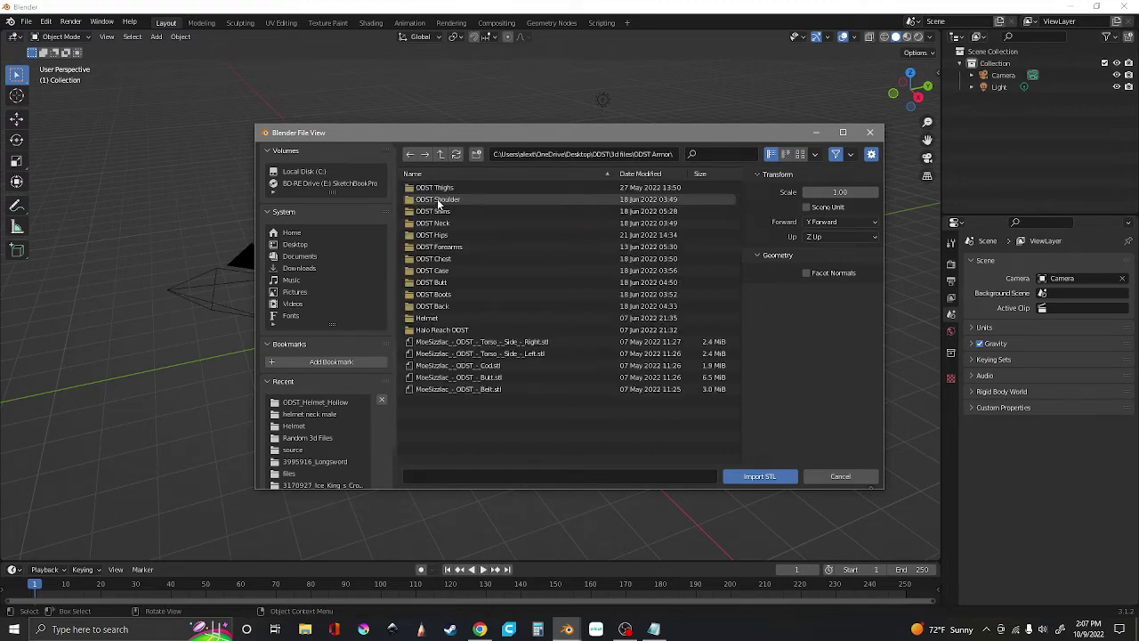
{"action": "double_click", "coordinate": [448, 319]}
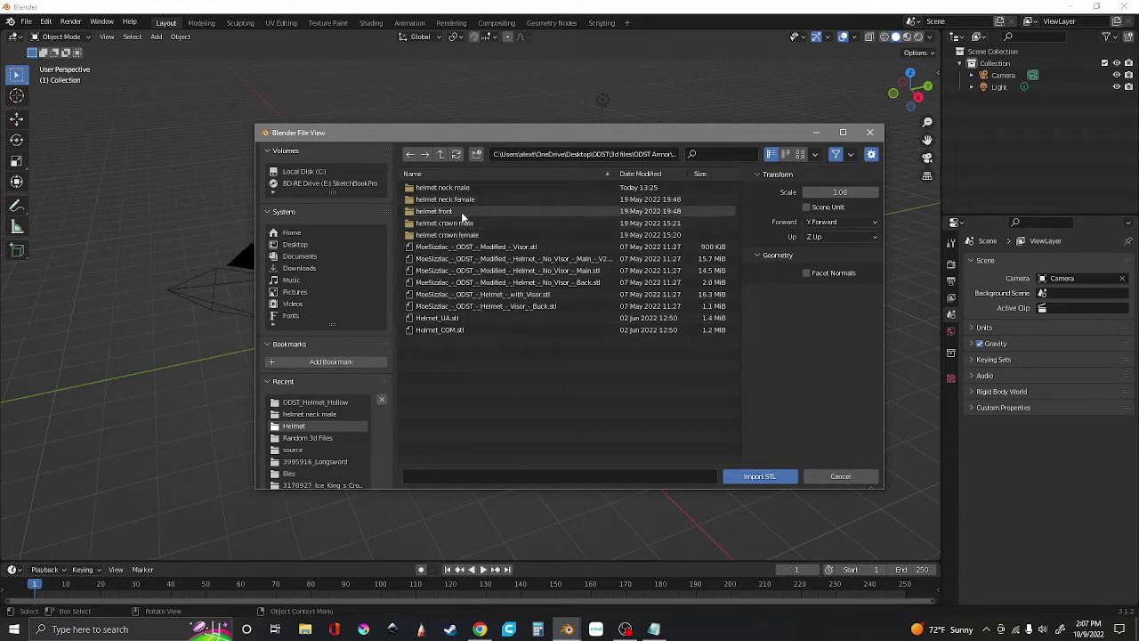
{"action": "double_click", "coordinate": [478, 259]}
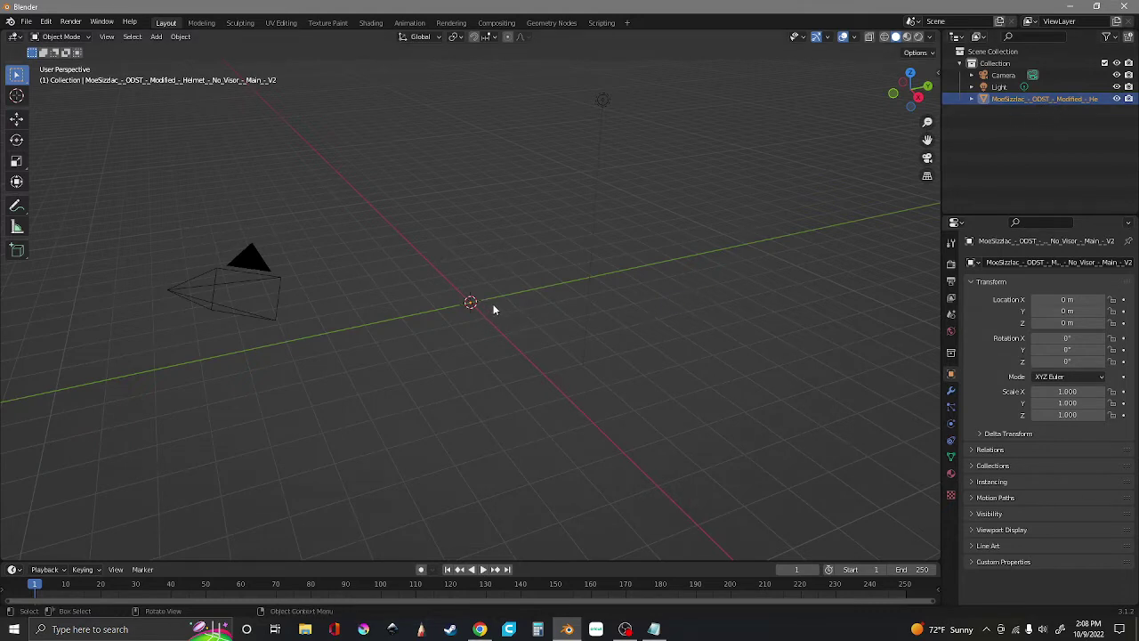
Step: Zoom out to the helmet, apply Set Origin > Geometry to Origin, and inspect it from the front and back
{"action": "scroll", "coordinate": [494, 309], "scroll_direction": "down", "scroll_amount": 10}
{"action": "scroll", "coordinate": [493, 305], "scroll_direction": "down", "scroll_amount": 3}
{"action": "scroll", "coordinate": [494, 305], "scroll_direction": "down", "scroll_amount": 4}
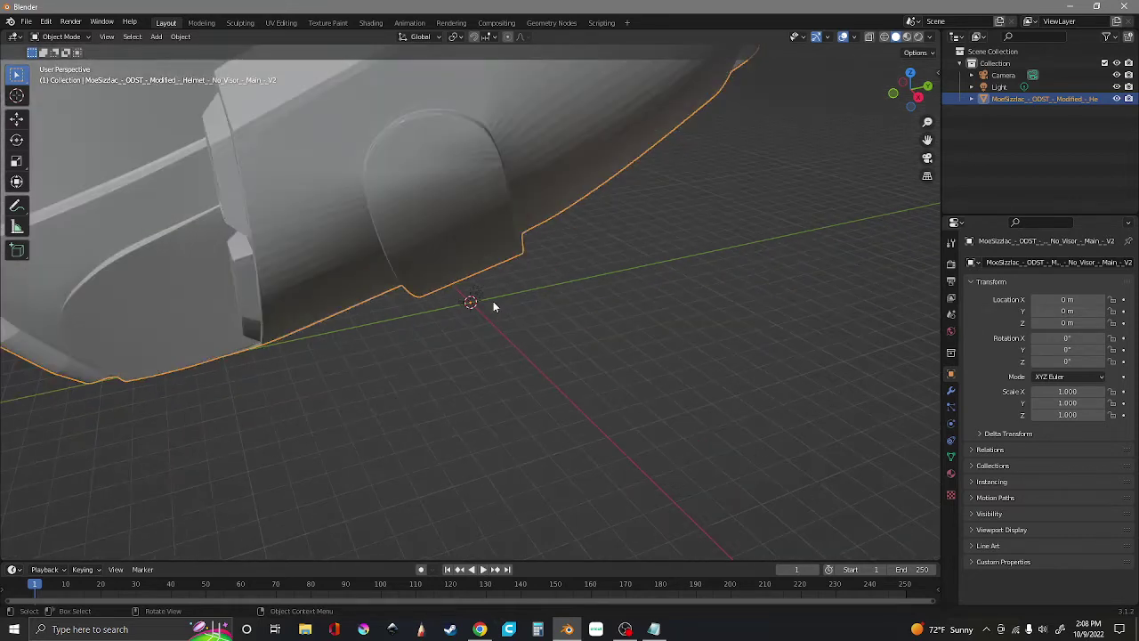
{"action": "scroll", "coordinate": [495, 306], "scroll_direction": "down", "scroll_amount": 2}
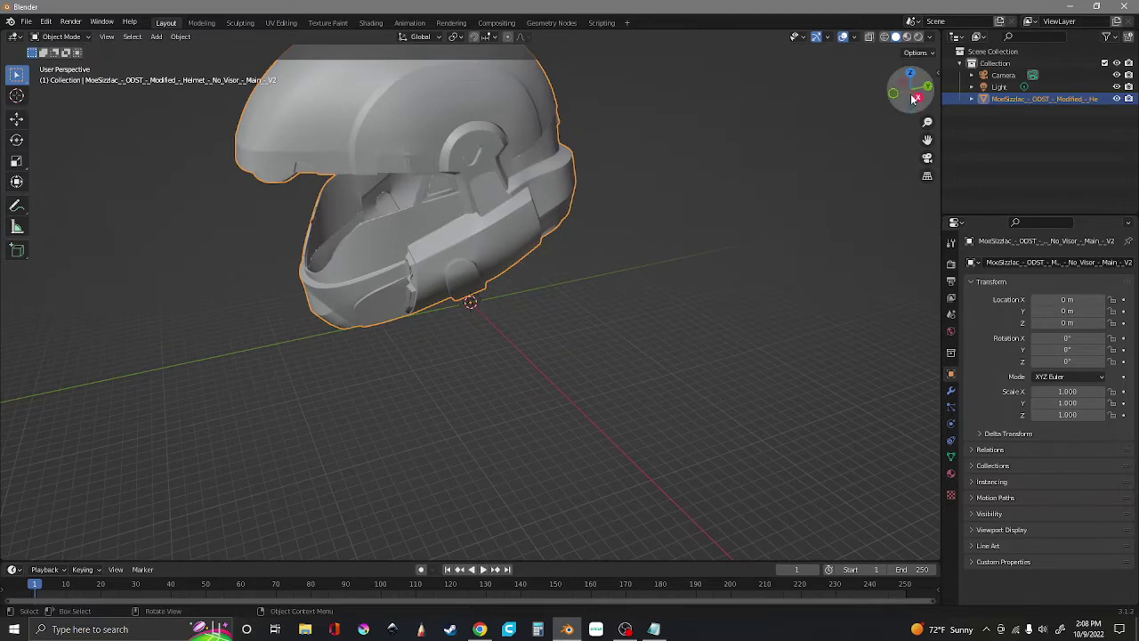
{"action": "left_click_drag", "start_coordinate": [907, 94], "coordinate": [800, 118]}
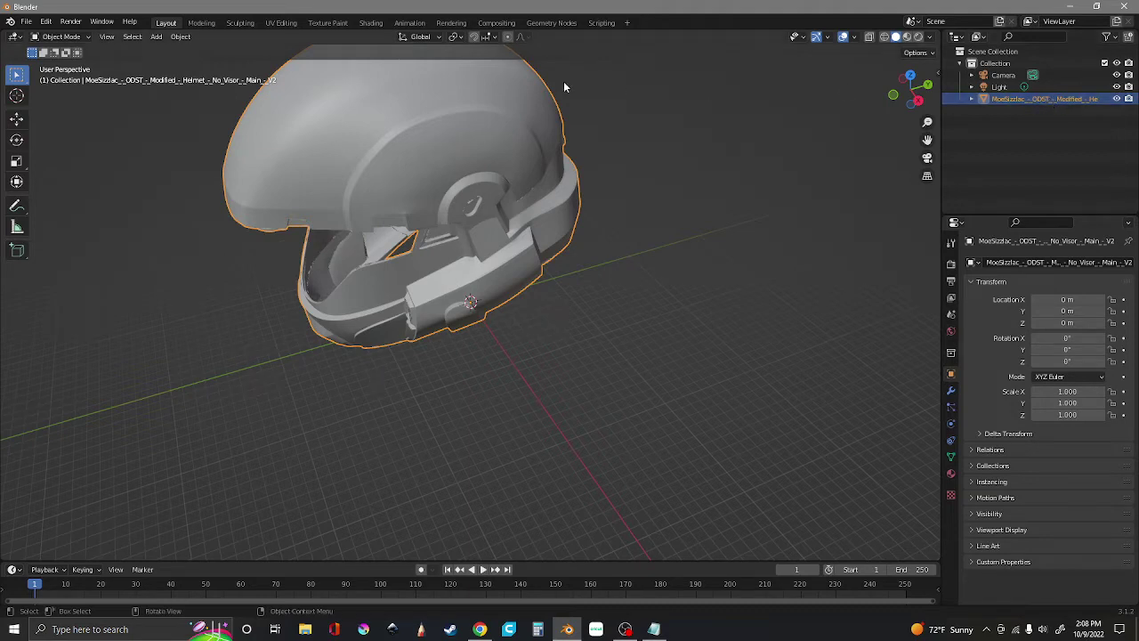
{"action": "left_click", "coordinate": [179, 37]}
{"action": "mouse_move", "coordinate": [198, 65]}
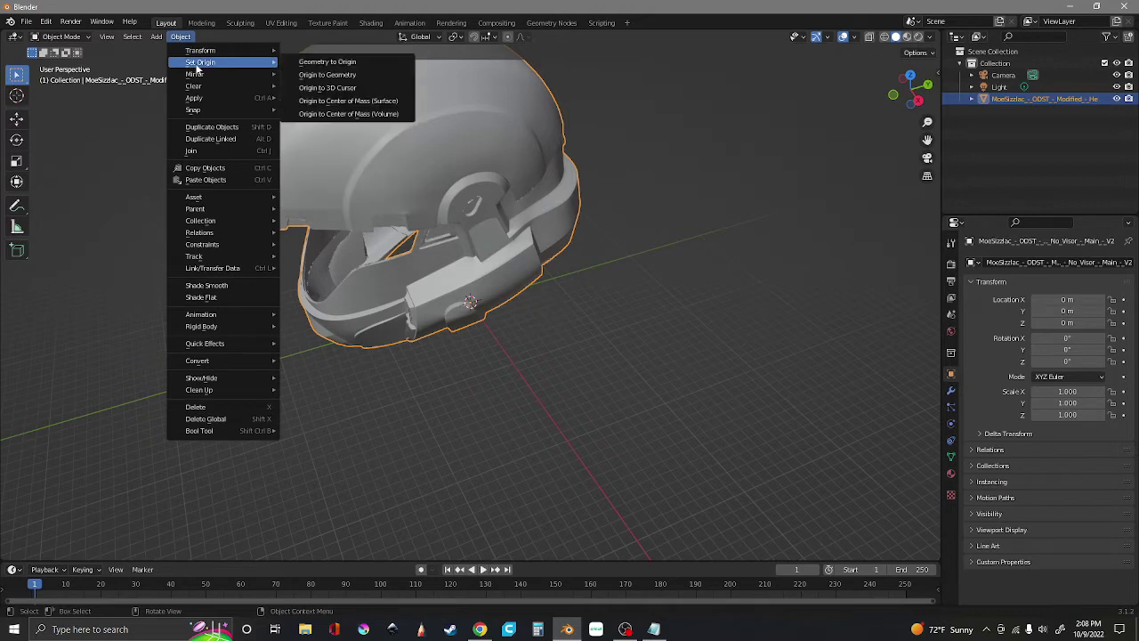
{"action": "left_click", "coordinate": [322, 64]}
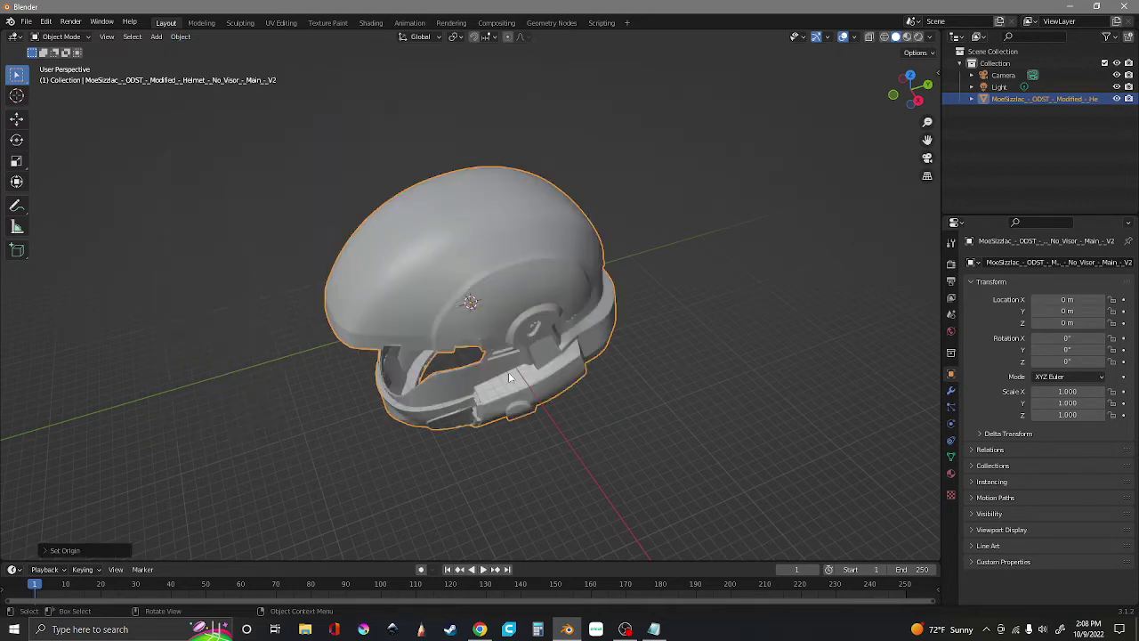
{"action": "scroll", "coordinate": [454, 340], "scroll_direction": "up", "scroll_amount": 2}
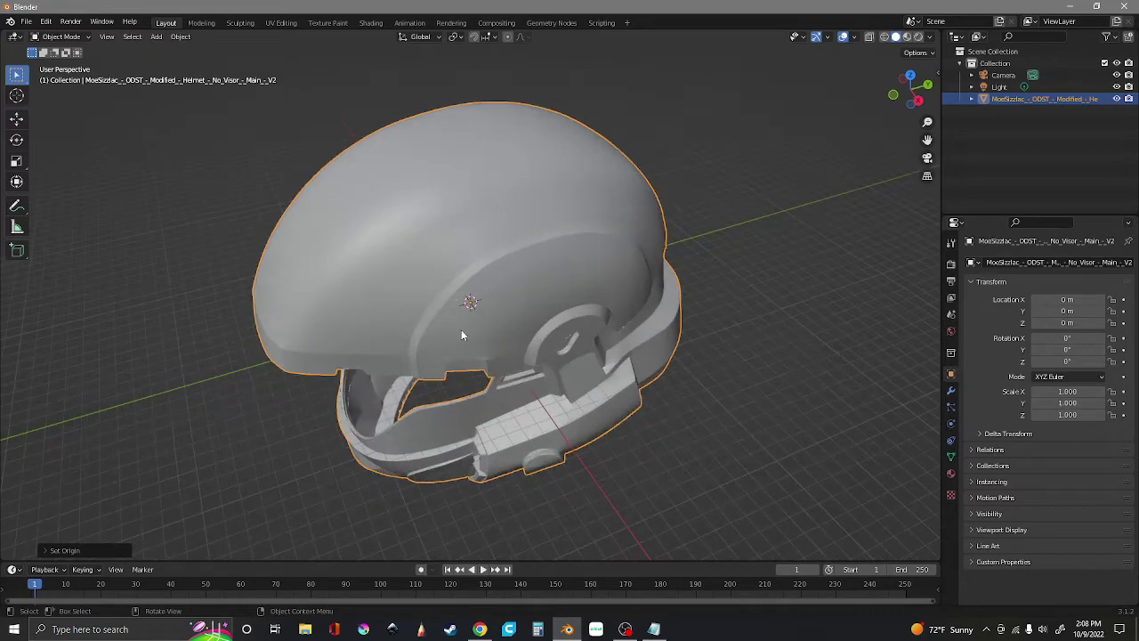
{"action": "left_click", "coordinate": [894, 95]}
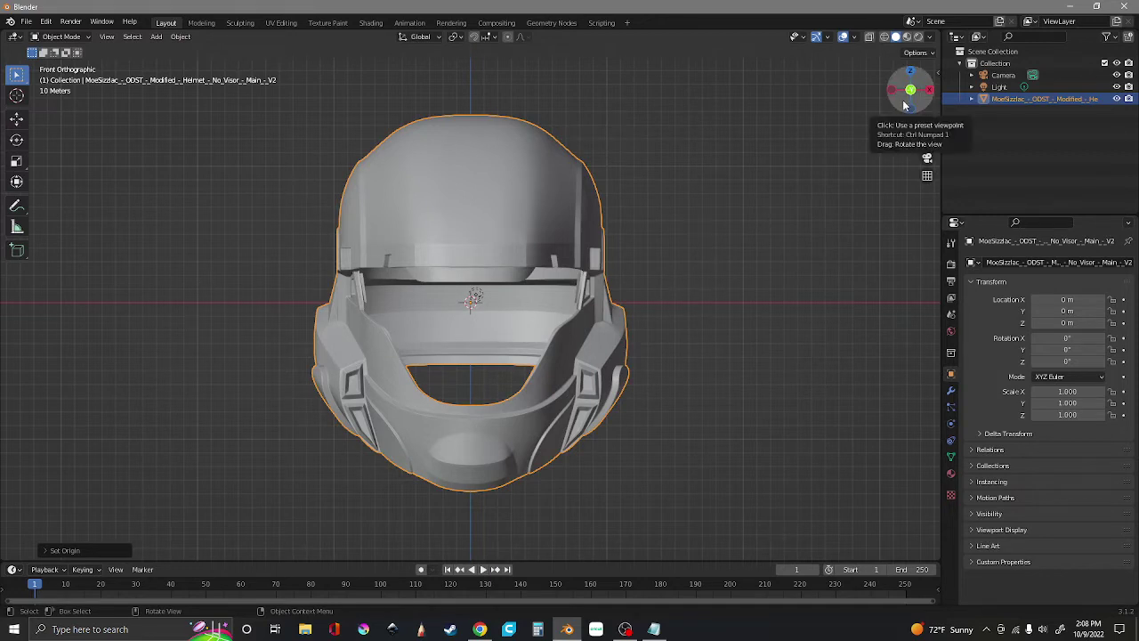
{"action": "mouse_move", "coordinate": [910, 88]}
{"action": "left_mouse_down"}
{"action": "mouse_move", "coordinate": [827, 93]}
{"action": "mouse_move", "coordinate": [899, 94]}
{"action": "left_mouse_up"}
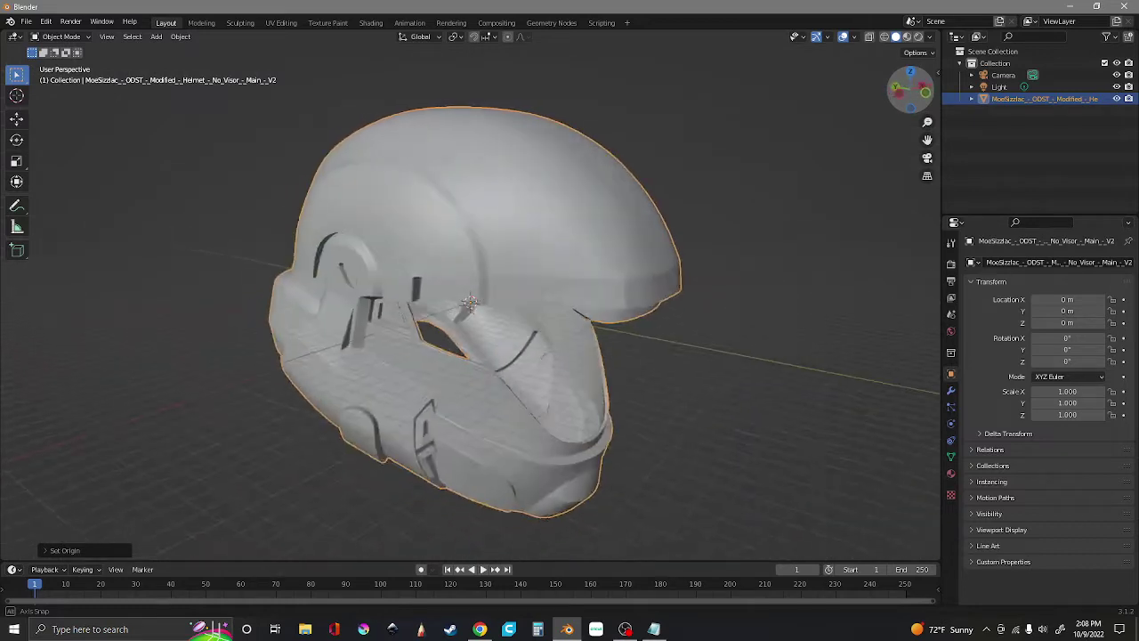
{"action": "middle_click_drag", "start_coordinate": [374, 378], "coordinate": [443, 378]}
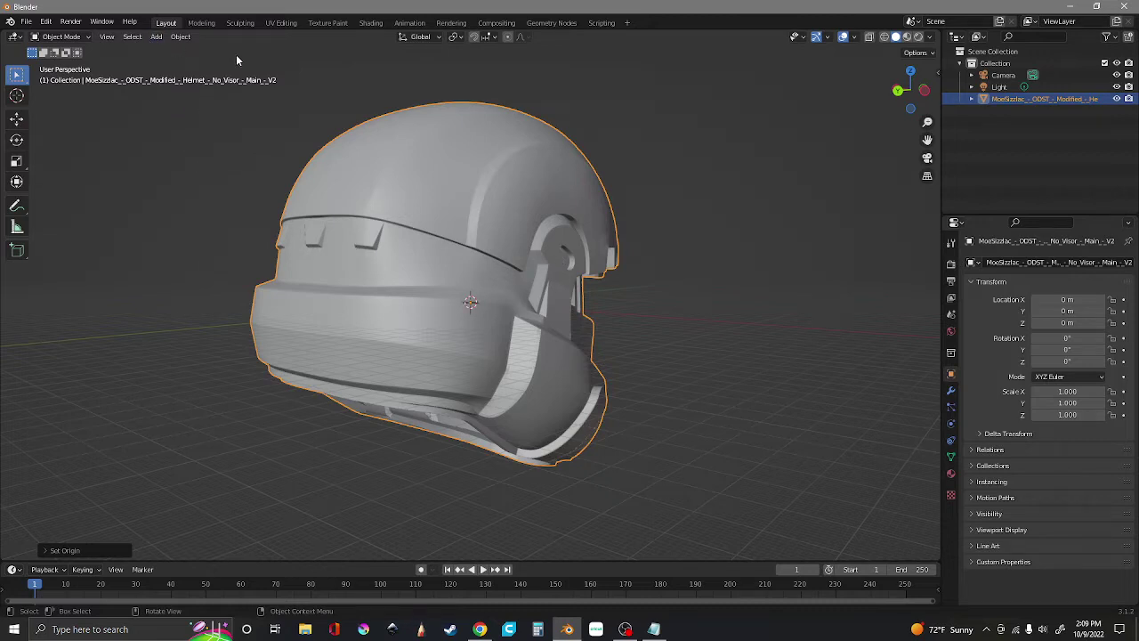
Step: Add a plane mesh to the scene at the helmet's origin
{"action": "left_click", "coordinate": [157, 38]}
{"action": "mouse_move", "coordinate": [166, 54]}
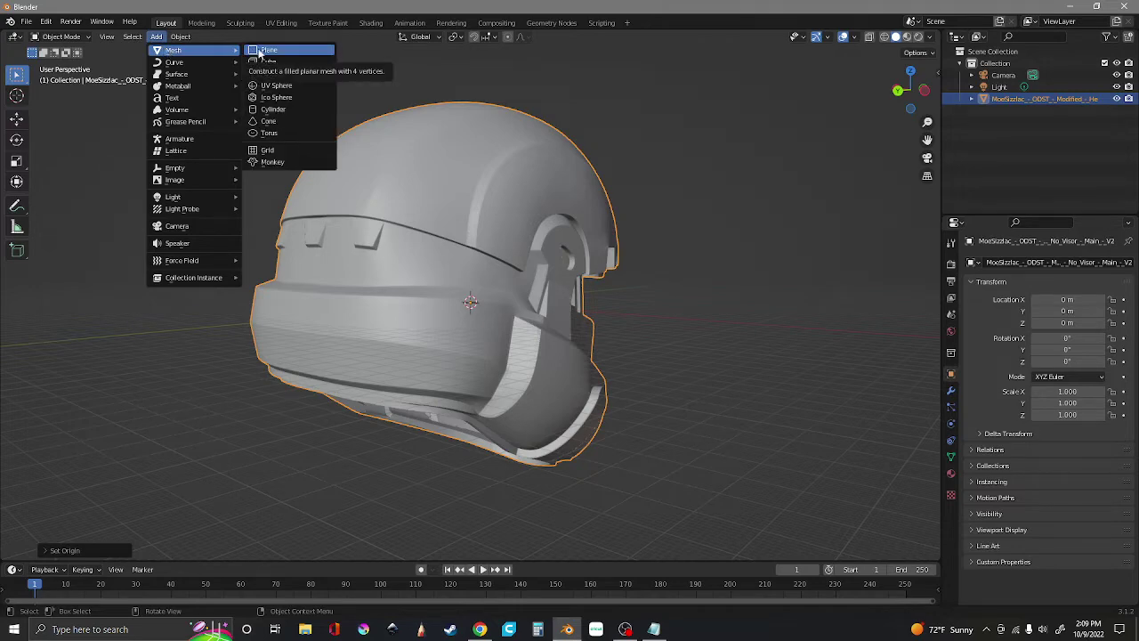
{"action": "left_click", "coordinate": [260, 50]}
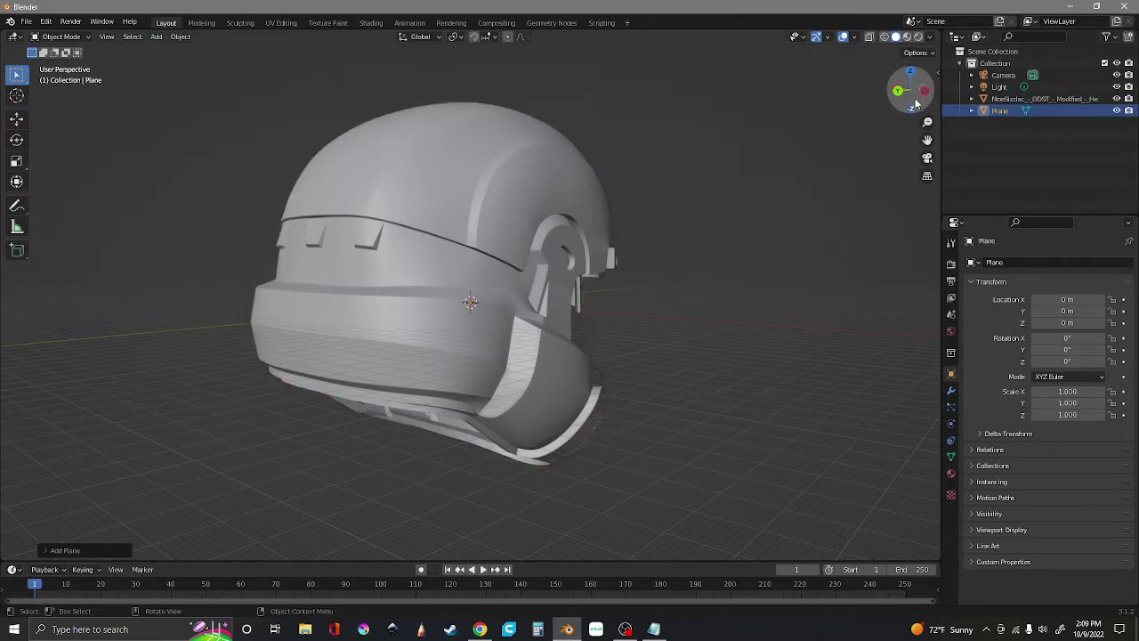
{"action": "mouse_move", "coordinate": [909, 89]}
{"action": "left_mouse_down"}
{"action": "mouse_move", "coordinate": [881, 94]}
{"action": "mouse_move", "coordinate": [902, 93]}
{"action": "left_mouse_up"}
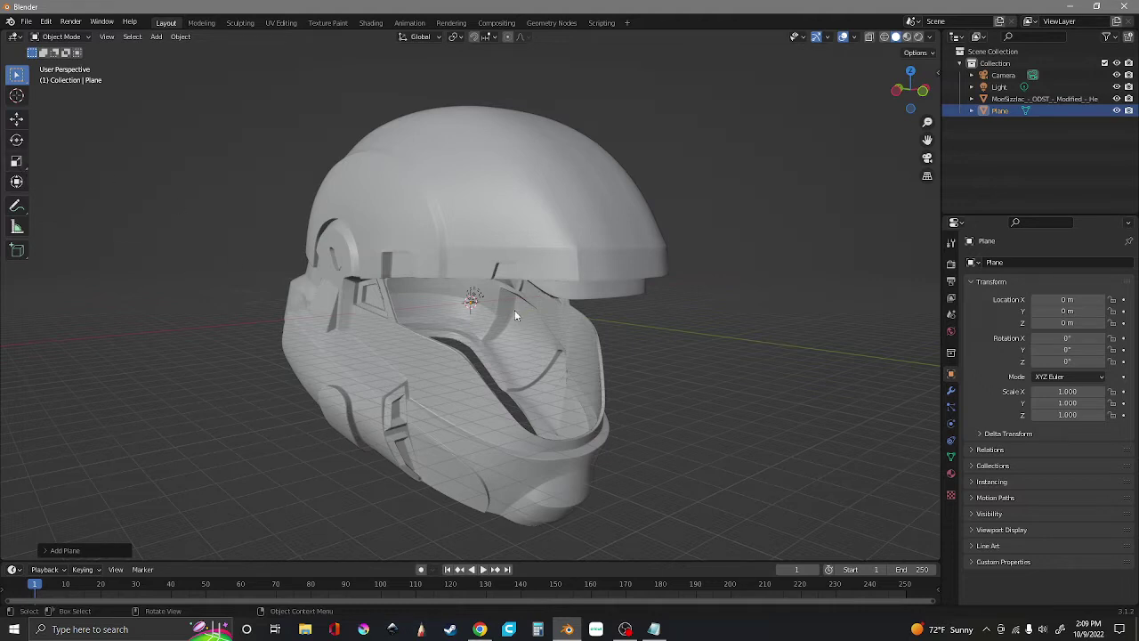
Step: Scale the plane up to 195.14 and check it in Left Orthographic view
{"action": "key", "text": "s"}
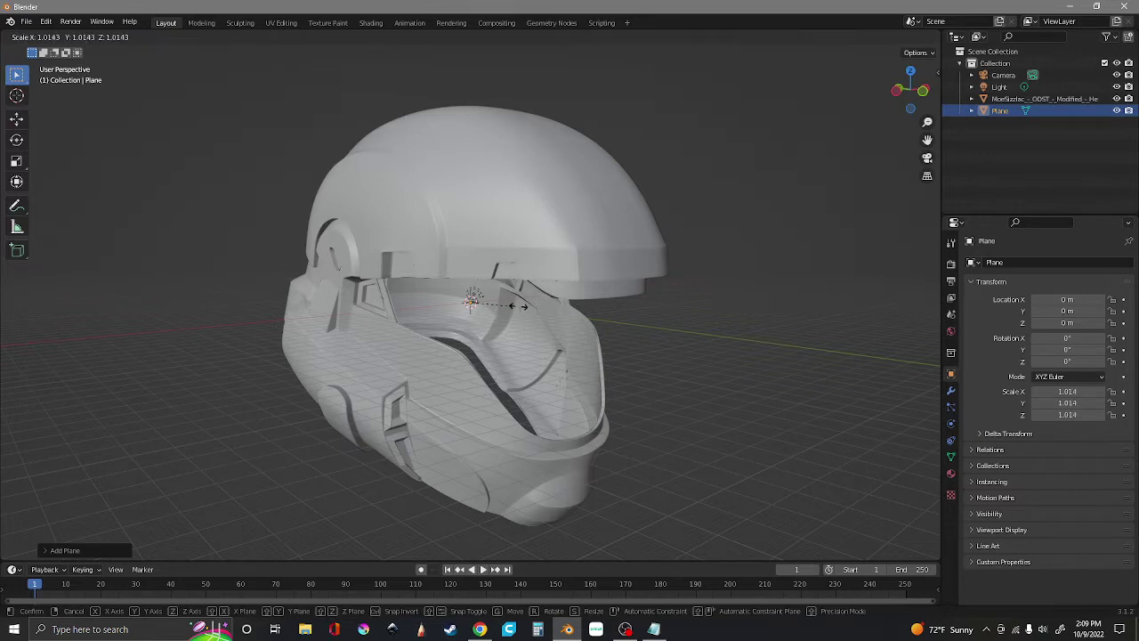
{"action": "left_click", "coordinate": [778, 416]}
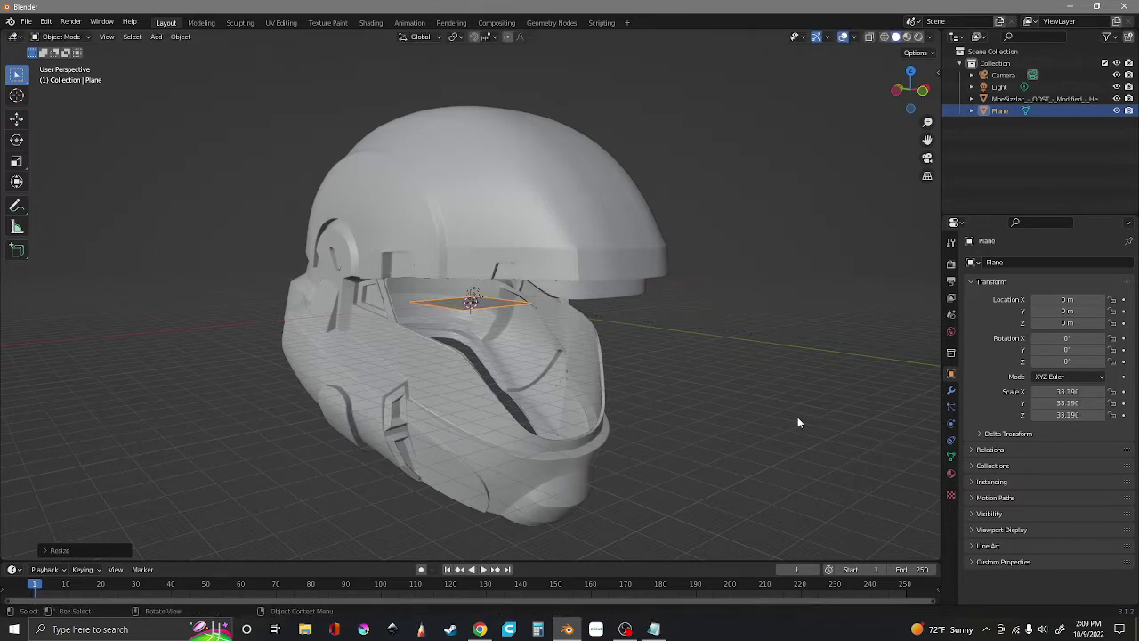
{"action": "key", "text": "s"}
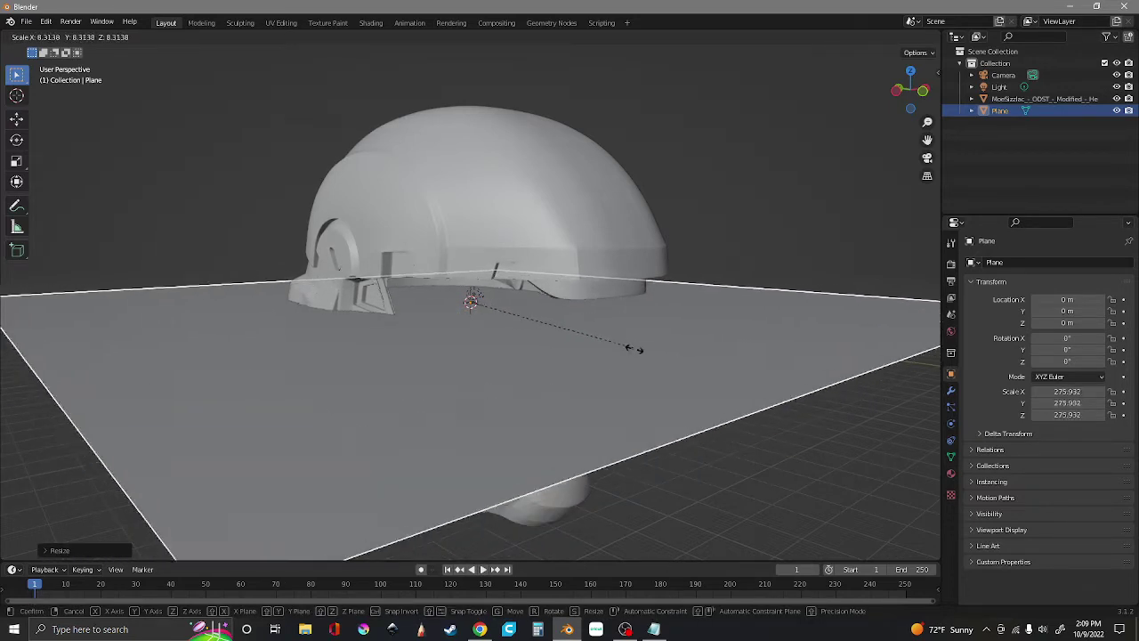
{"action": "left_click", "coordinate": [587, 344]}
{"action": "left_click_drag", "start_coordinate": [909, 98], "coordinate": [903, 105]}
{"action": "left_click", "coordinate": [908, 92]}
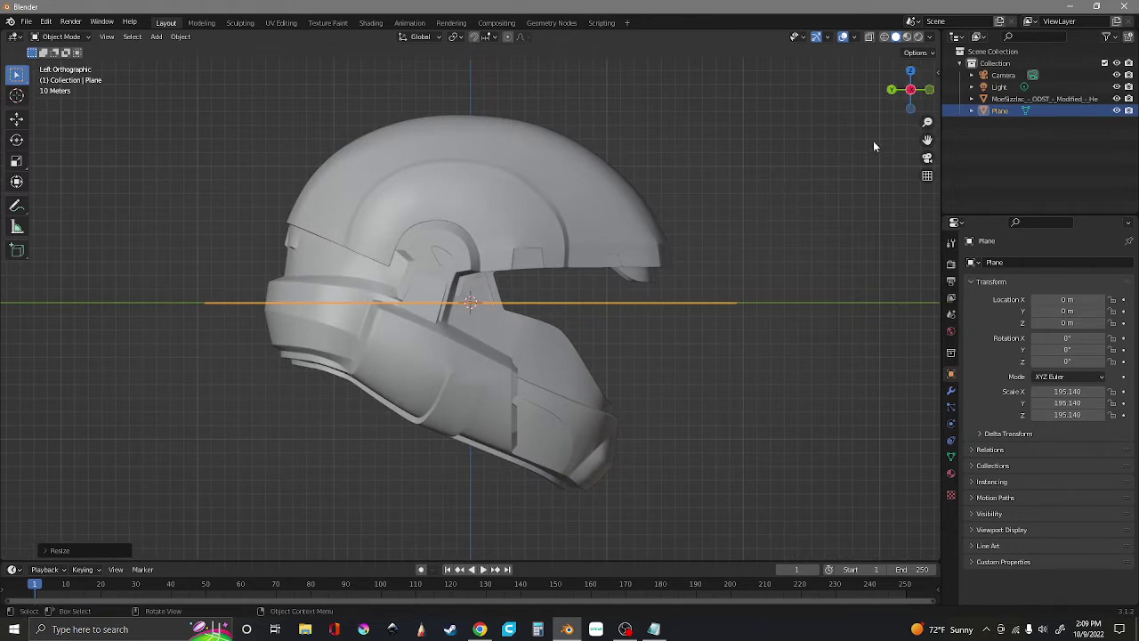
{"action": "left_click_drag", "start_coordinate": [909, 93], "coordinate": [899, 105]}
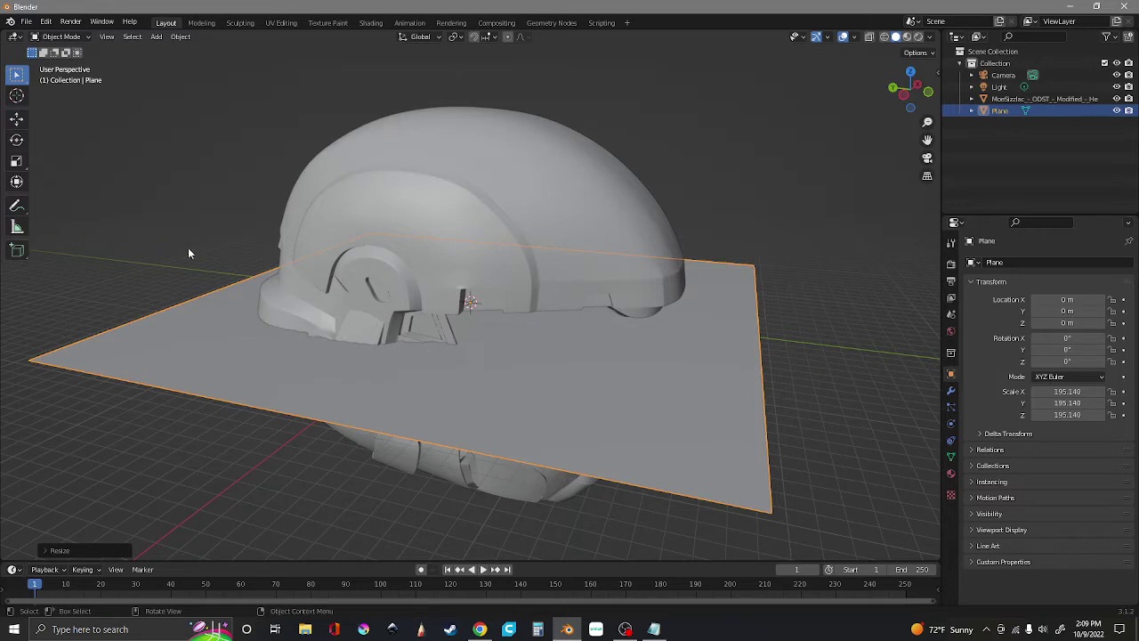
Step: Enter Edit Mode on the plane, add two loop cuts across it, and switch to Edge select
{"action": "left_click", "coordinate": [73, 38]}
{"action": "left_click", "coordinate": [64, 64]}
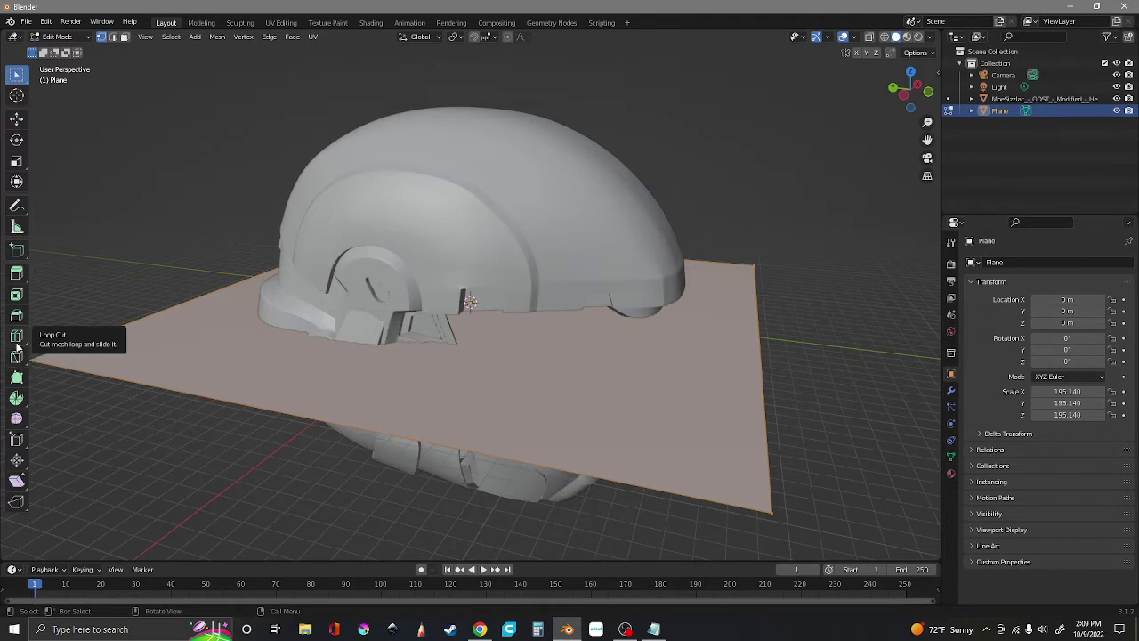
{"action": "left_click", "coordinate": [17, 342]}
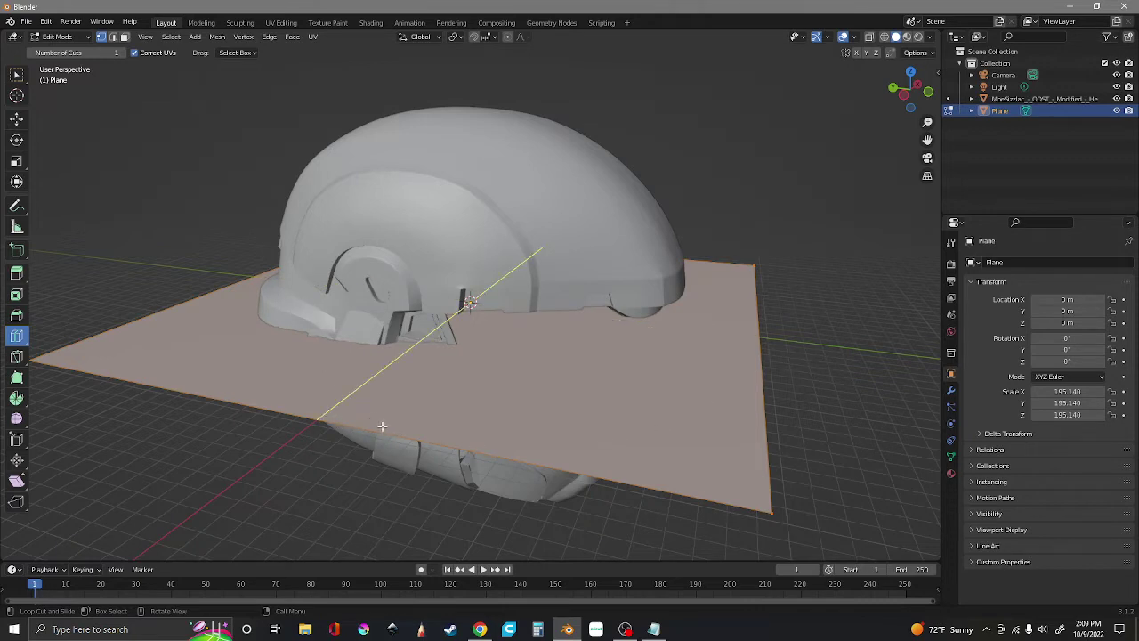
{"action": "left_click_drag", "start_coordinate": [380, 426], "coordinate": [324, 414]}
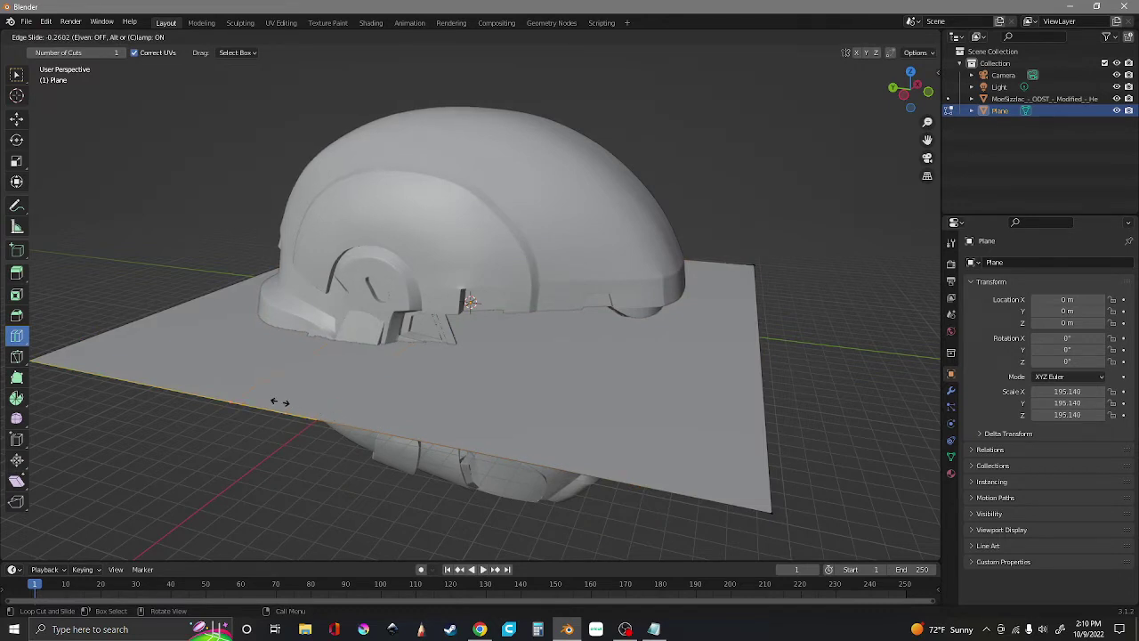
{"action": "left_click_drag", "start_coordinate": [278, 401], "coordinate": [278, 401]}
{"action": "left_click_drag", "start_coordinate": [910, 89], "coordinate": [865, 92]}
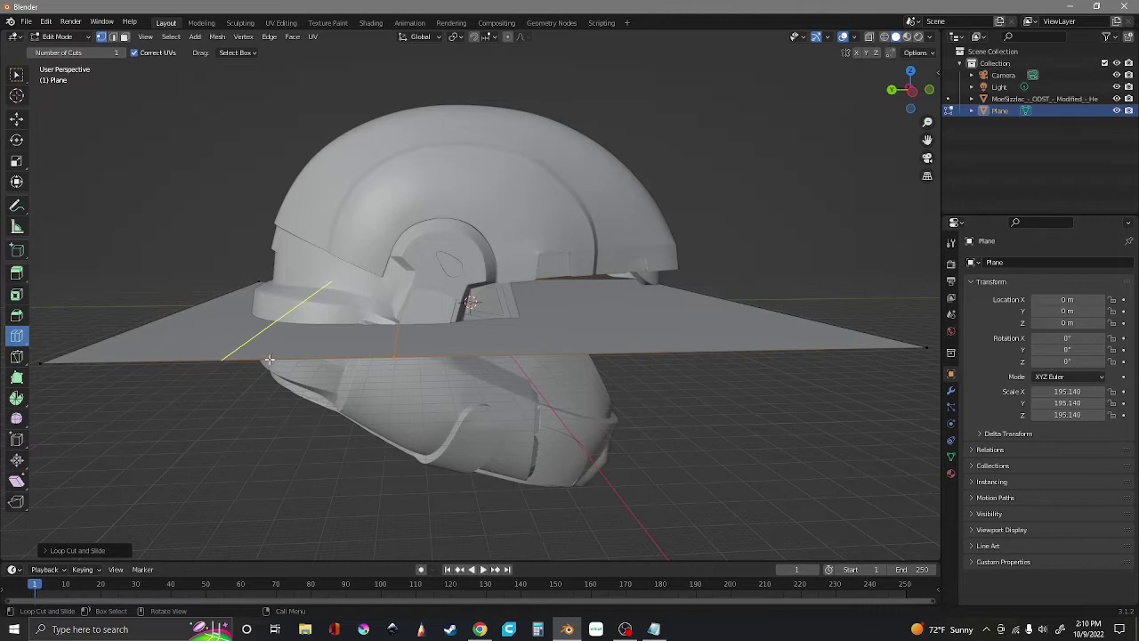
{"action": "key", "text": "alt+a"}
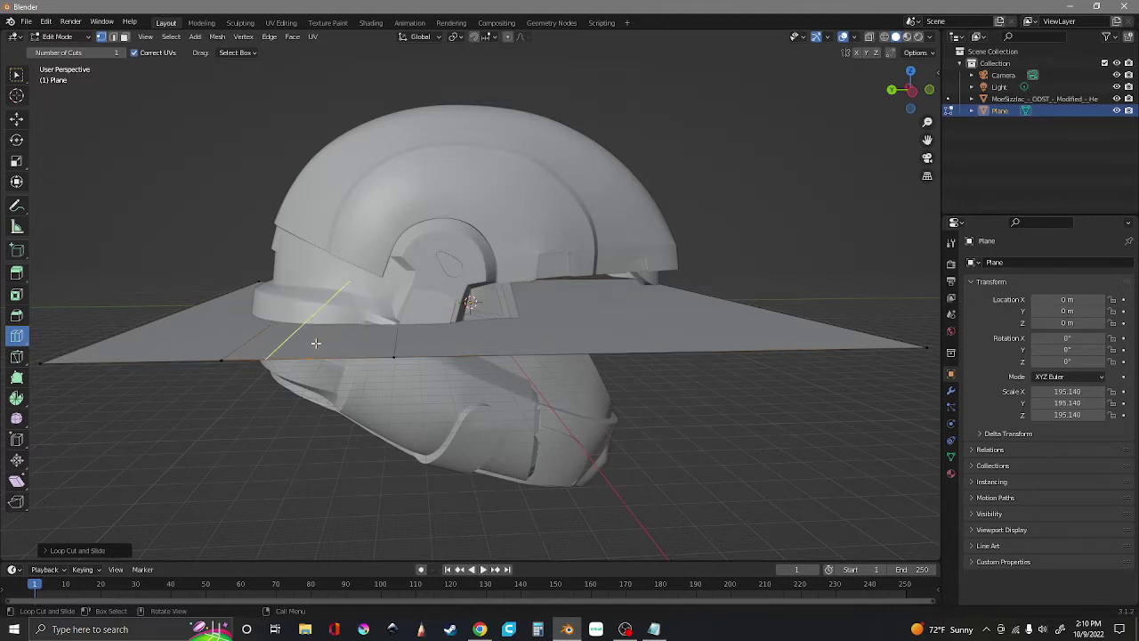
{"action": "left_click", "coordinate": [519, 340]}
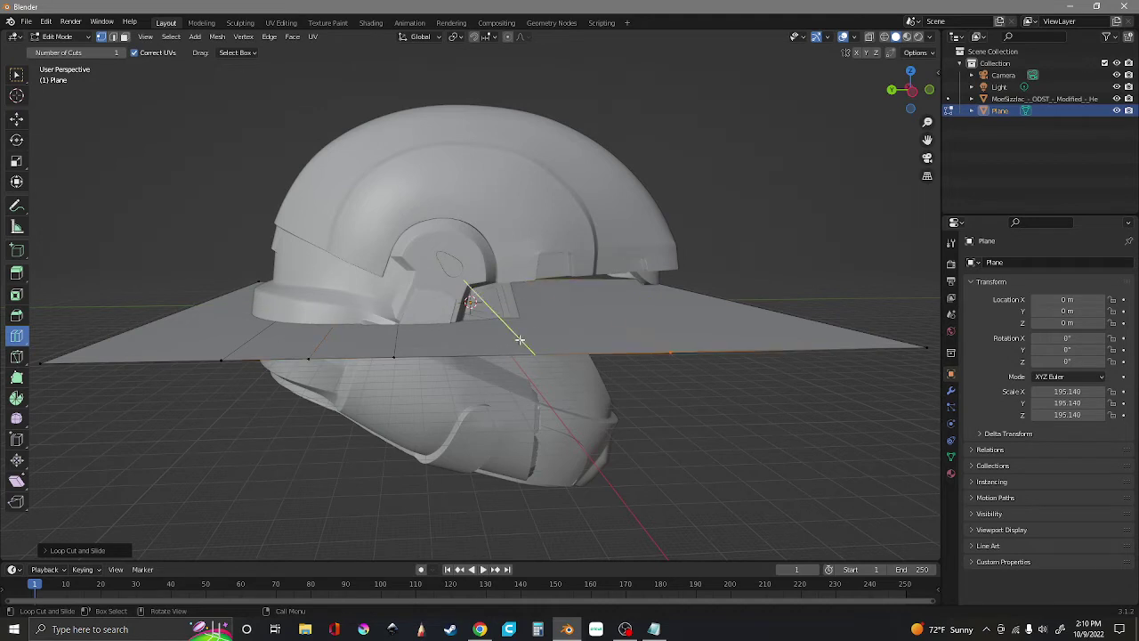
{"action": "left_click", "coordinate": [112, 37]}
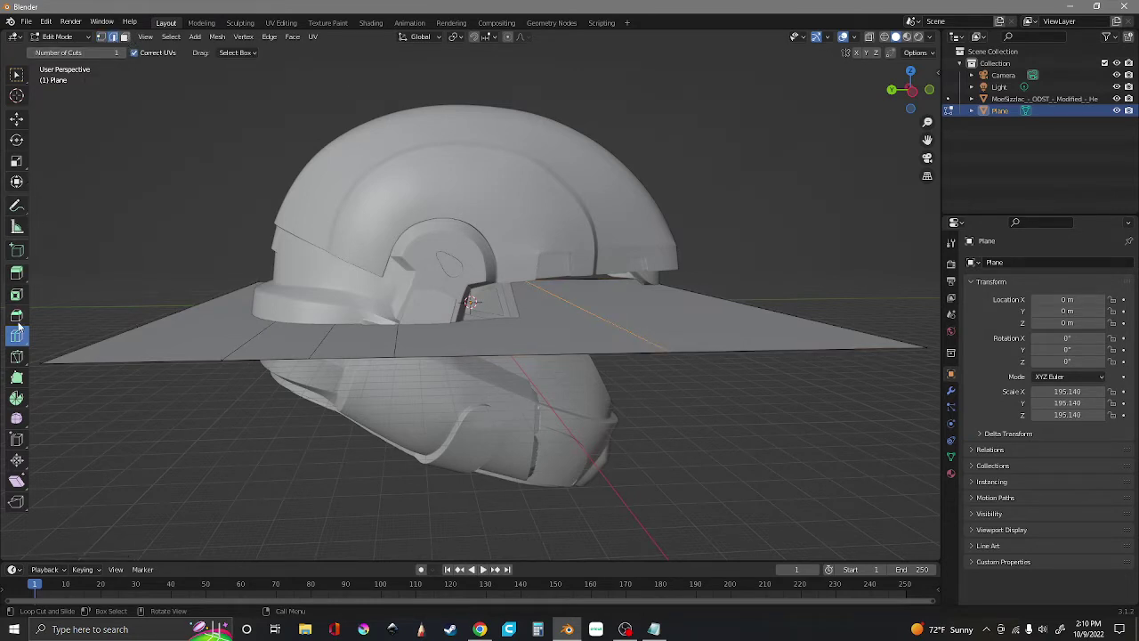
Step: Tilt the plane's wing upward and slide its wing-tip edge along Y
{"action": "left_click", "coordinate": [17, 121]}
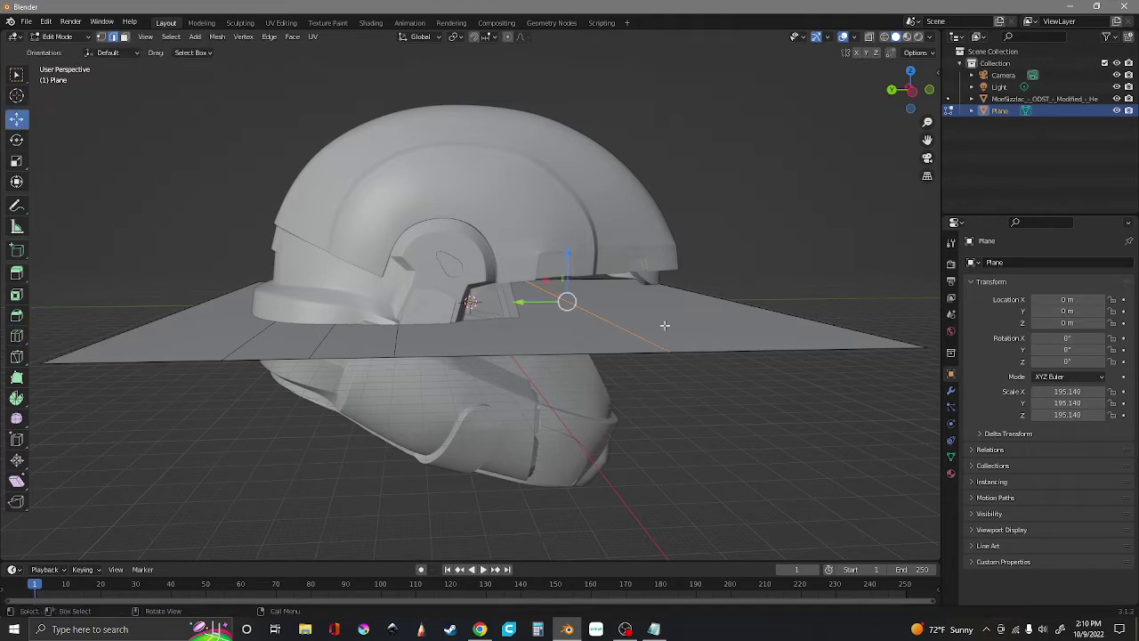
{"action": "left_click_drag", "start_coordinate": [566, 279], "coordinate": [364, 284]}
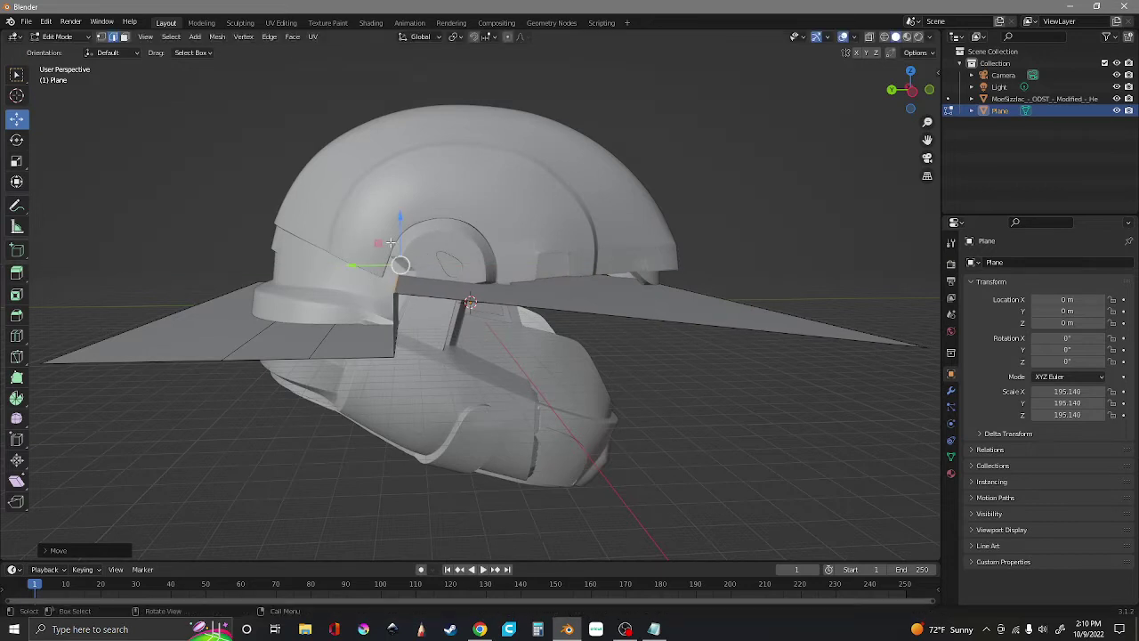
{"action": "left_click_drag", "start_coordinate": [397, 236], "coordinate": [398, 241]}
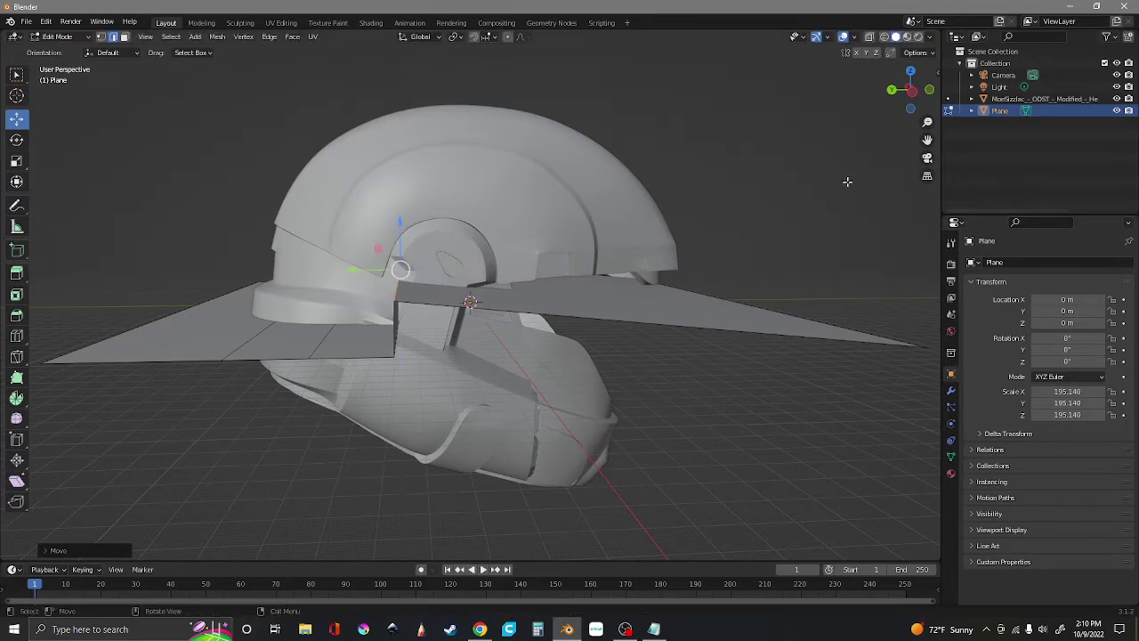
{"action": "left_click", "coordinate": [868, 328]}
{"action": "left_click_drag", "start_coordinate": [712, 299], "coordinate": [288, 184]}
Step: In Left Orthographic view, move a vertex along Y and Z, then undo the last move
{"action": "left_click", "coordinate": [910, 87]}
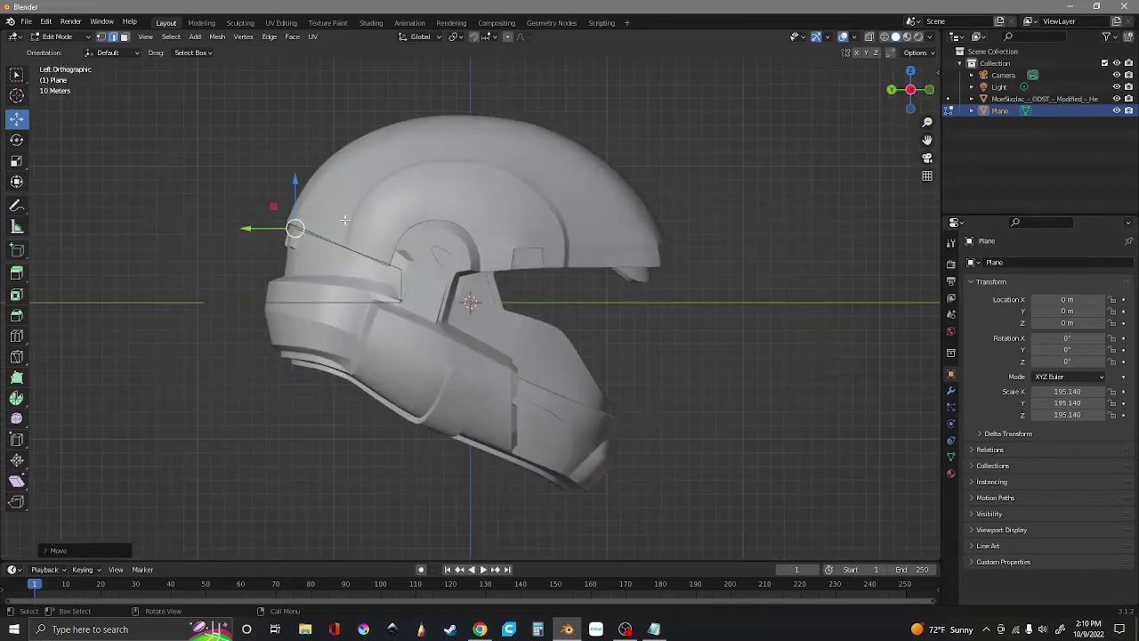
{"action": "scroll", "coordinate": [343, 222], "scroll_direction": "up", "scroll_amount": 4}
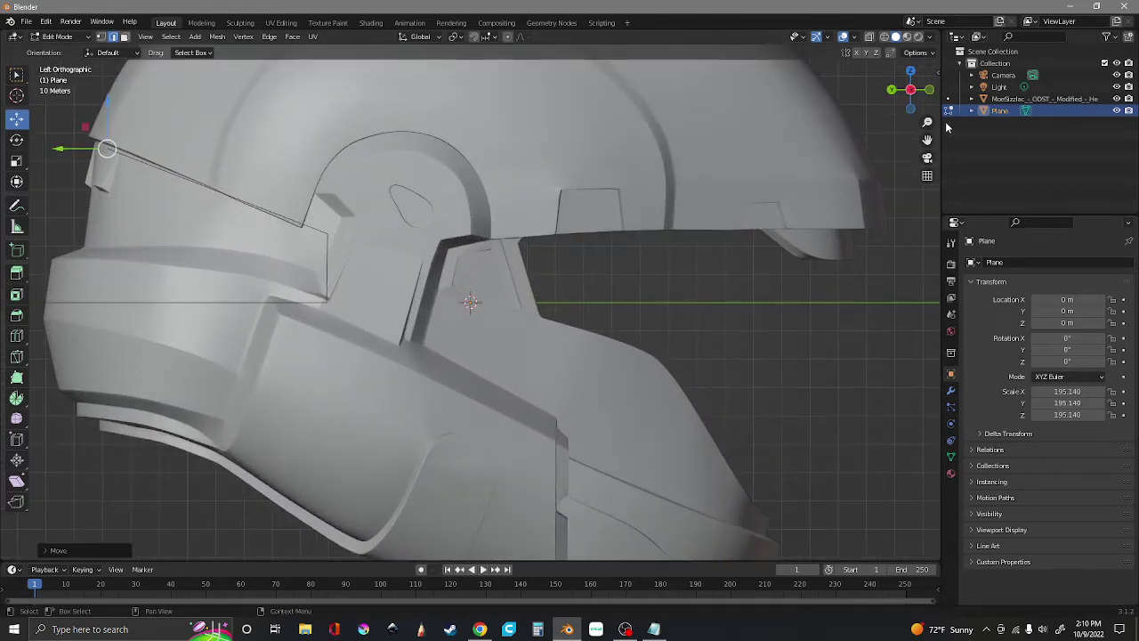
{"action": "left_click_drag", "start_coordinate": [927, 140], "coordinate": [852, 173]}
{"action": "left_click_drag", "start_coordinate": [303, 211], "coordinate": [263, 210]}
{"action": "left_click_drag", "start_coordinate": [305, 173], "coordinate": [306, 149]}
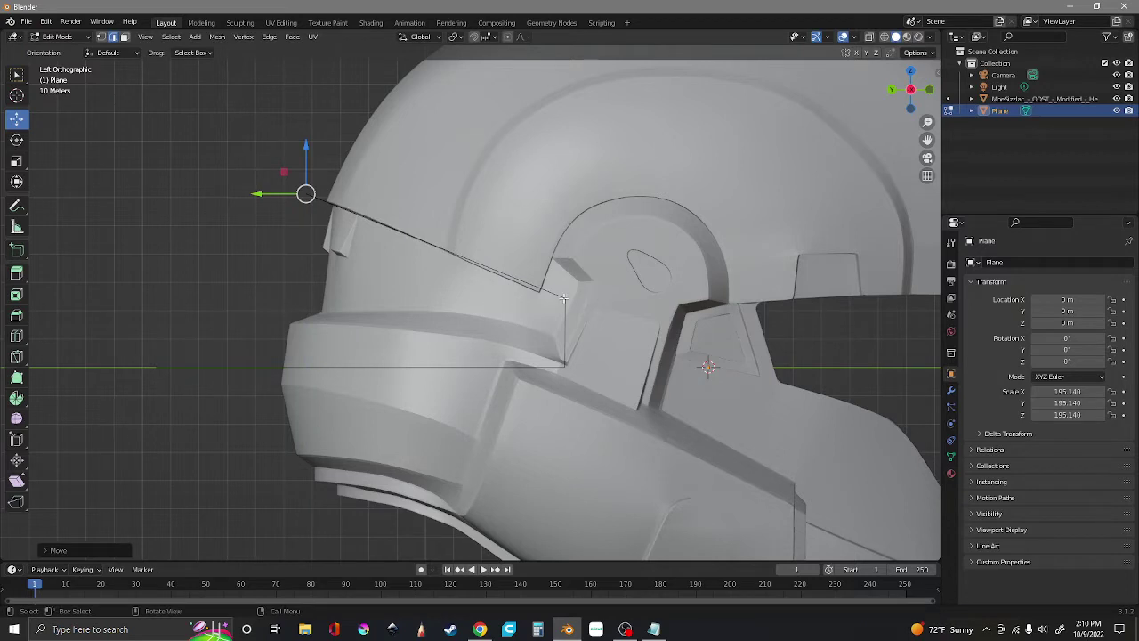
{"action": "left_click_drag", "start_coordinate": [900, 106], "coordinate": [241, 417]}
{"action": "key", "text": "ctrl+z"}
Step: Slide the plane's vertices along Y onto the visor seam, checking from the left side view
{"action": "left_click_drag", "start_coordinate": [524, 306], "coordinate": [388, 335]}
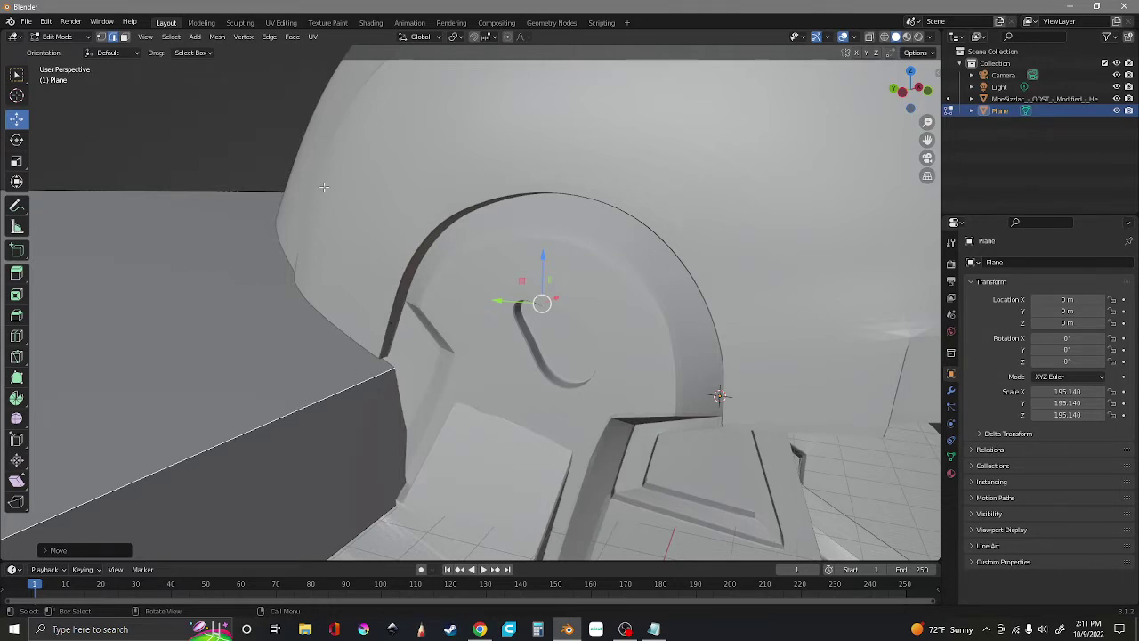
{"action": "left_click_drag", "start_coordinate": [930, 89], "coordinate": [911, 102]}
{"action": "left_click", "coordinate": [910, 98]}
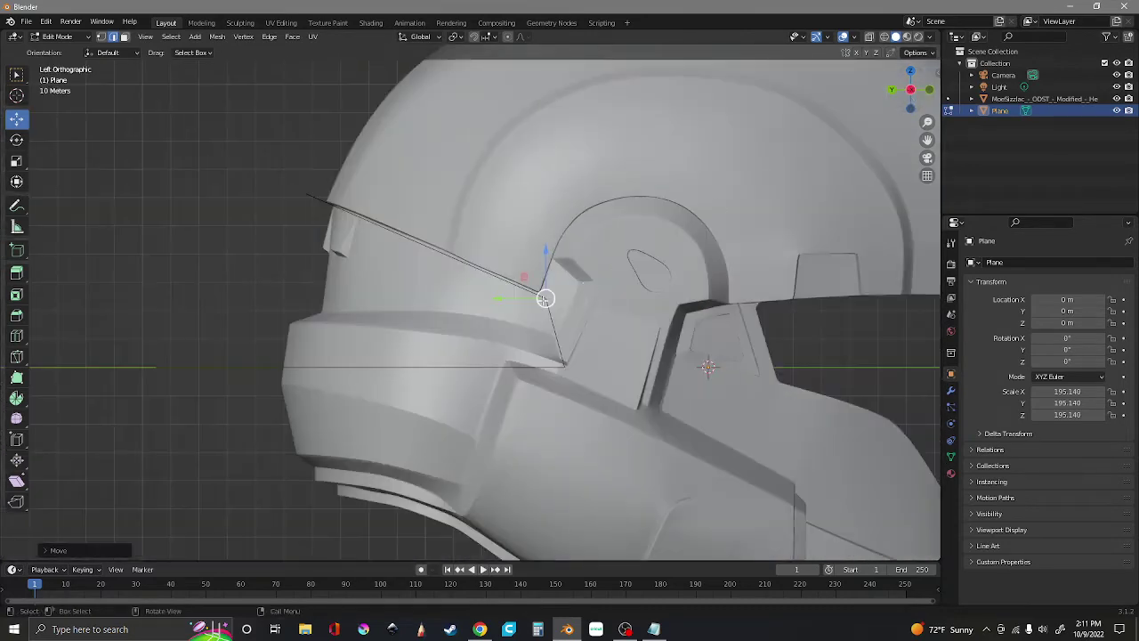
{"action": "left_click_drag", "start_coordinate": [527, 299], "coordinate": [540, 269]}
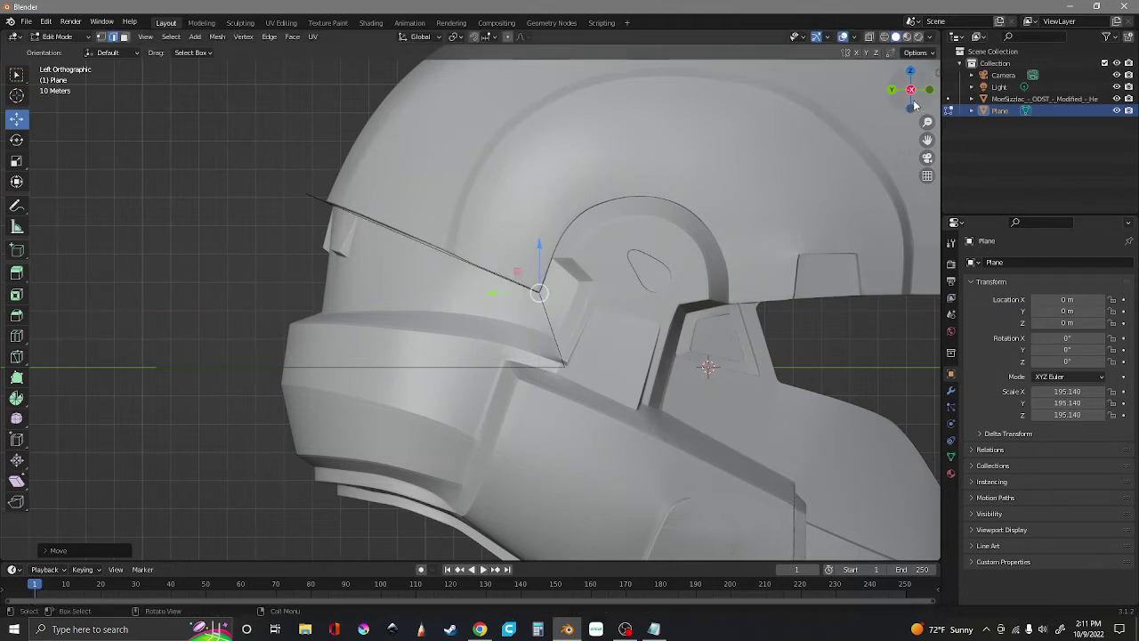
{"action": "left_click_drag", "start_coordinate": [914, 111], "coordinate": [899, 96]}
{"action": "key", "text": "ctrl+z"}
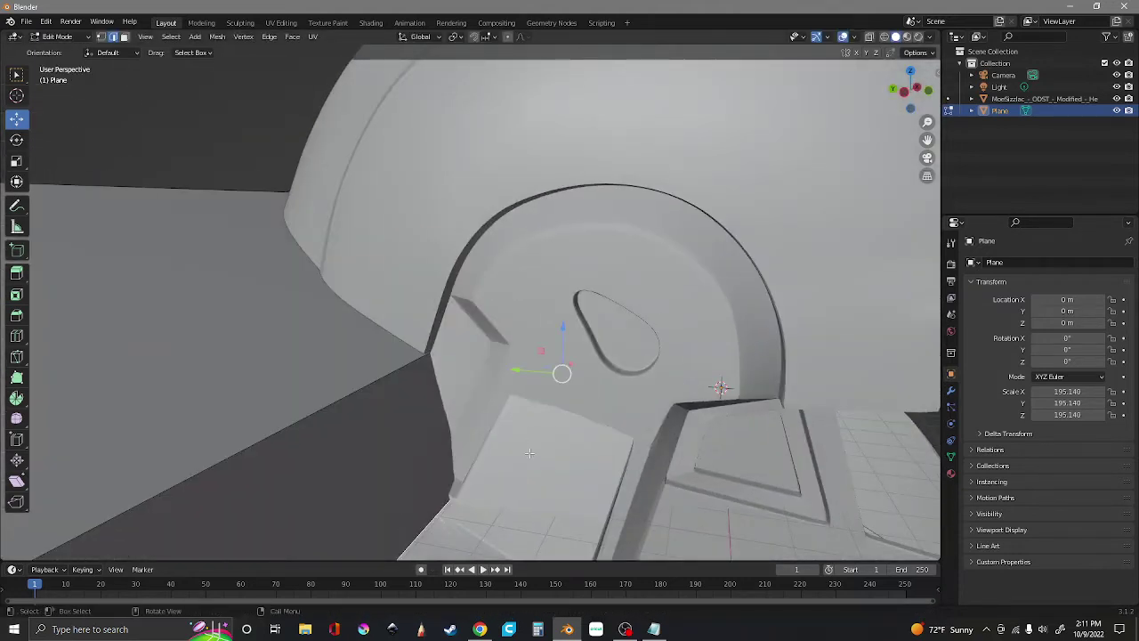
{"action": "left_click_drag", "start_coordinate": [914, 102], "coordinate": [909, 100]}
{"action": "left_click", "coordinate": [907, 93]}
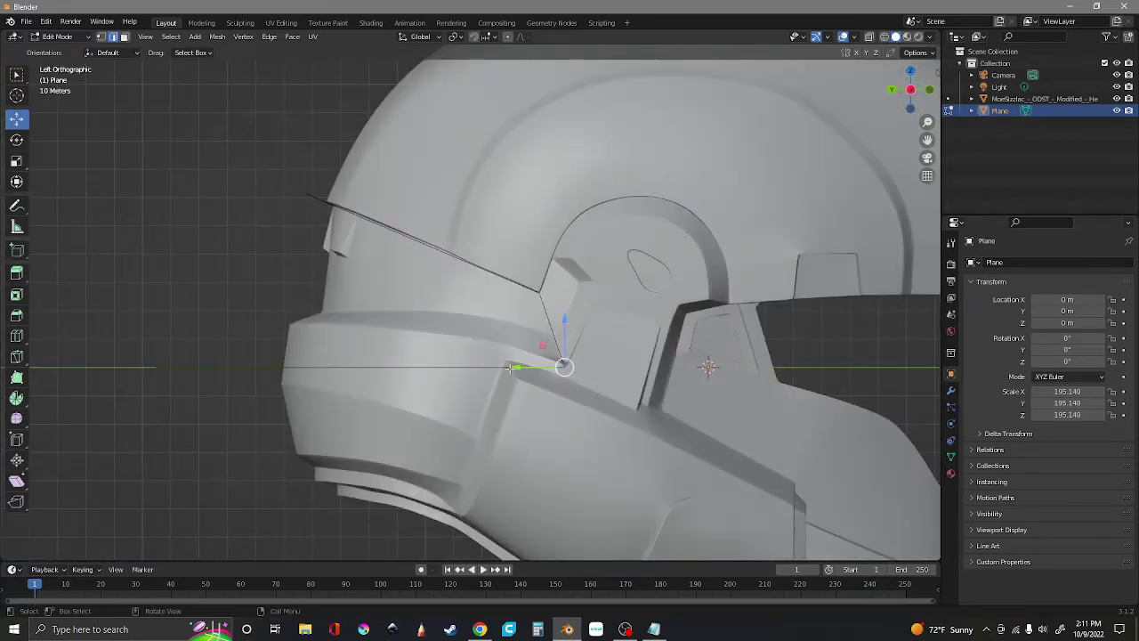
{"action": "left_click_drag", "start_coordinate": [512, 367], "coordinate": [444, 352]}
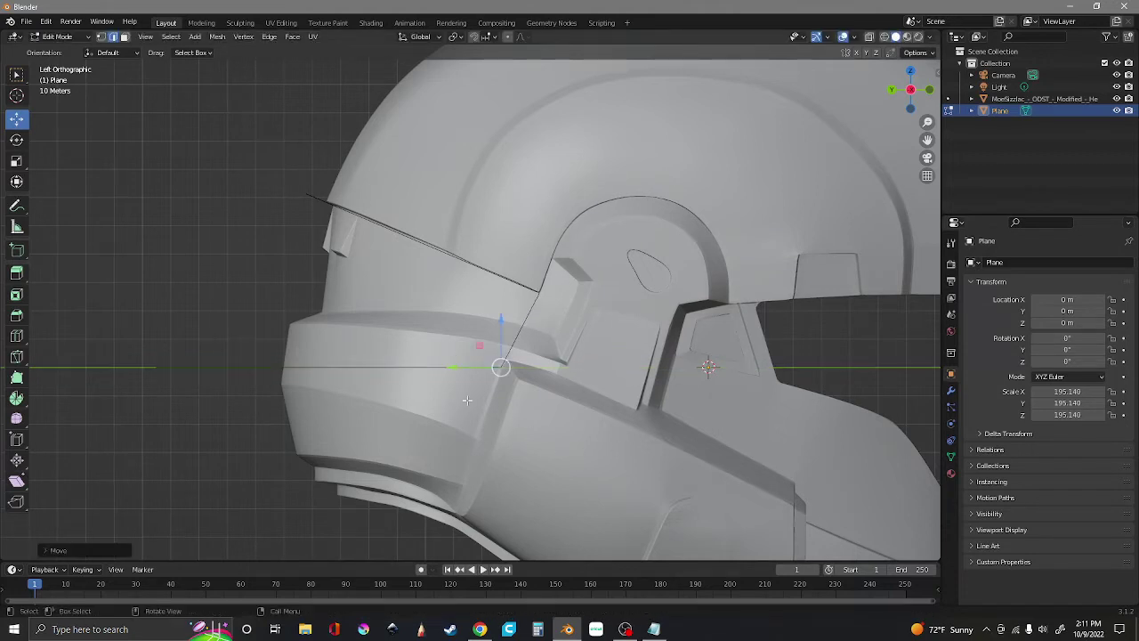
{"action": "left_click_drag", "start_coordinate": [462, 368], "coordinate": [466, 364]}
{"action": "left_click_drag", "start_coordinate": [910, 111], "coordinate": [618, 347]}
Step: Fold the plane down along an interior edge and slide that edge along Y
{"action": "scroll", "coordinate": [618, 347], "scroll_direction": "down", "scroll_amount": 4}
{"action": "middle_click_drag", "start_coordinate": [619, 347], "coordinate": [521, 488]}
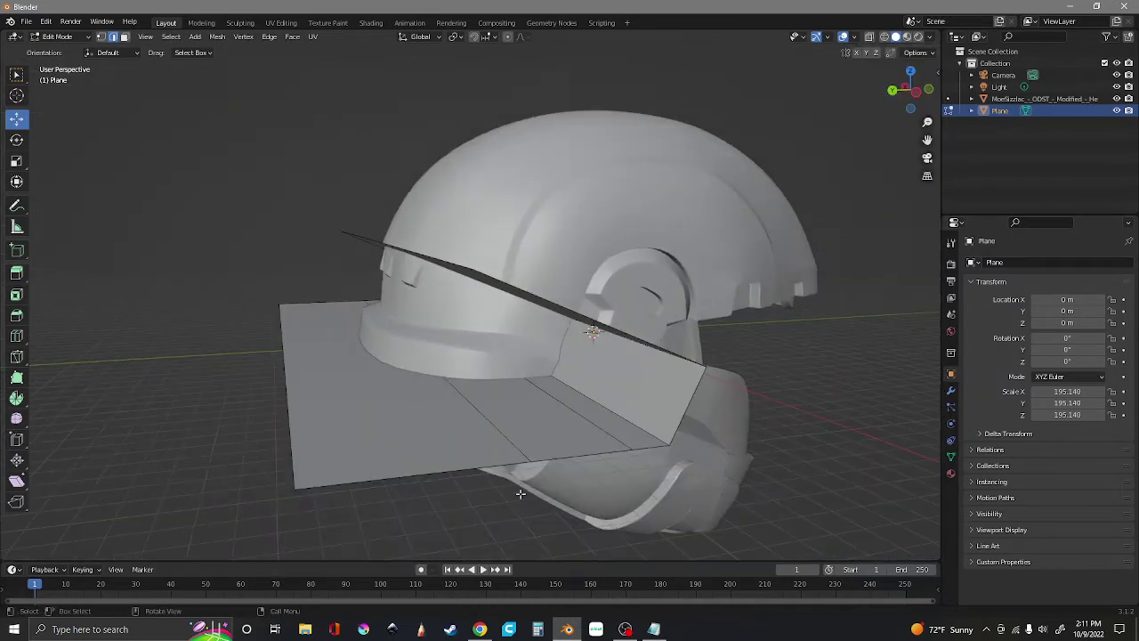
{"action": "left_click", "coordinate": [598, 425]}
{"action": "left_click_drag", "start_coordinate": [463, 311], "coordinate": [472, 331]}
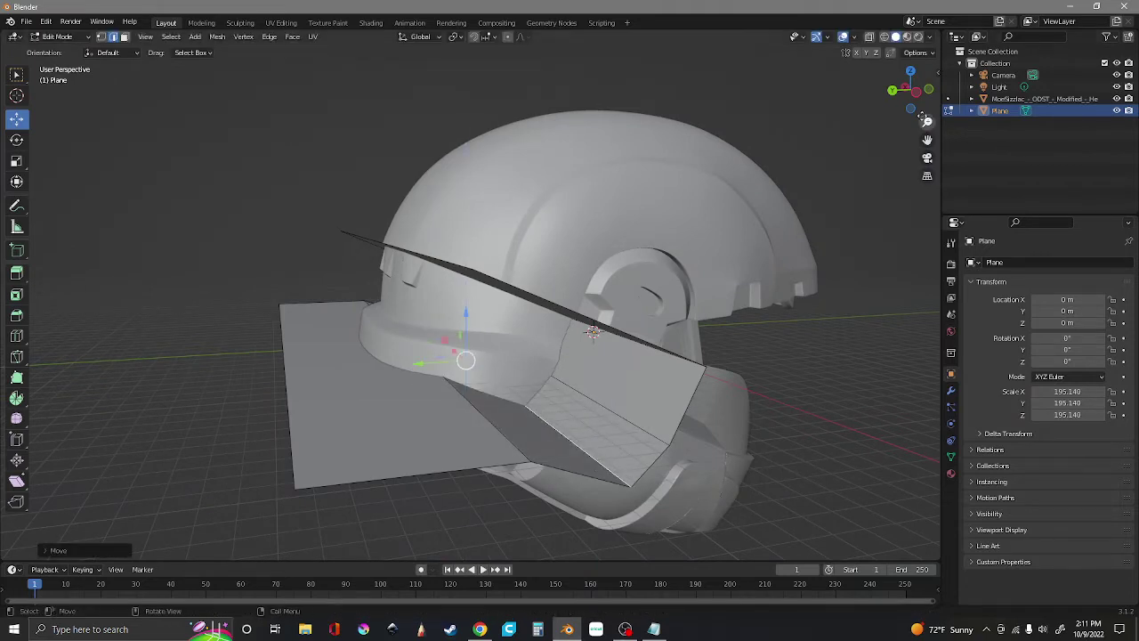
{"action": "left_click_drag", "start_coordinate": [922, 118], "coordinate": [881, 122]}
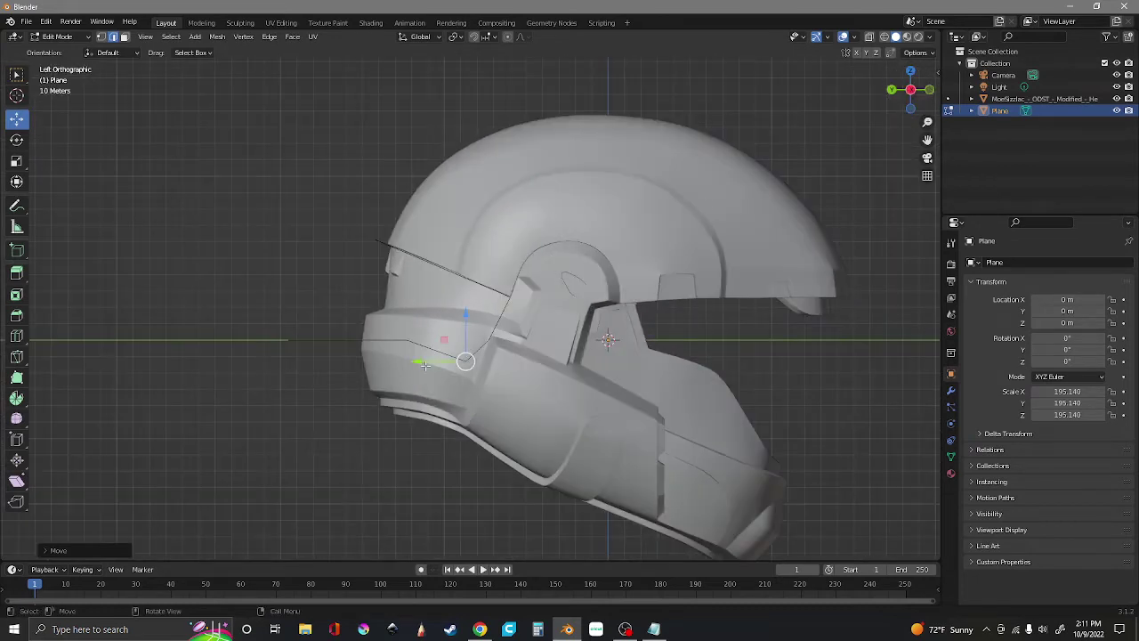
{"action": "left_click_drag", "start_coordinate": [425, 365], "coordinate": [445, 365]}
{"action": "left_click_drag", "start_coordinate": [912, 93], "coordinate": [676, 320]}
Step: Lower a diagonal edge of the plane along Z and slide it along Y
{"action": "left_click", "coordinate": [512, 430]}
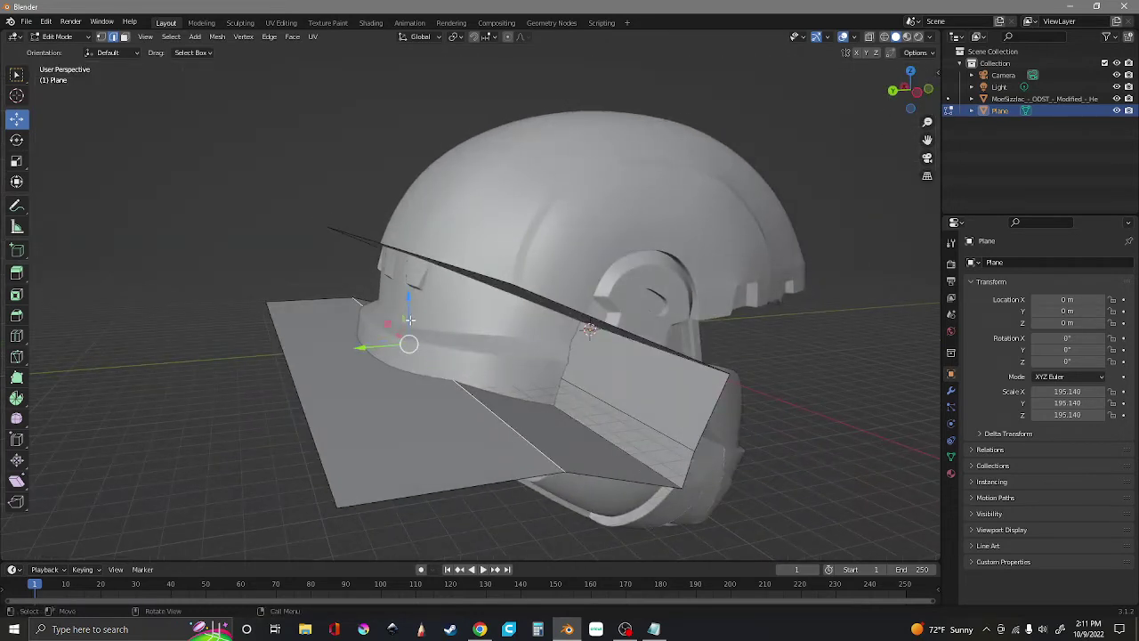
{"action": "left_click_drag", "start_coordinate": [414, 328], "coordinate": [414, 369]}
{"action": "left_click_drag", "start_coordinate": [906, 106], "coordinate": [910, 92]}
{"action": "left_click", "coordinate": [912, 92]}
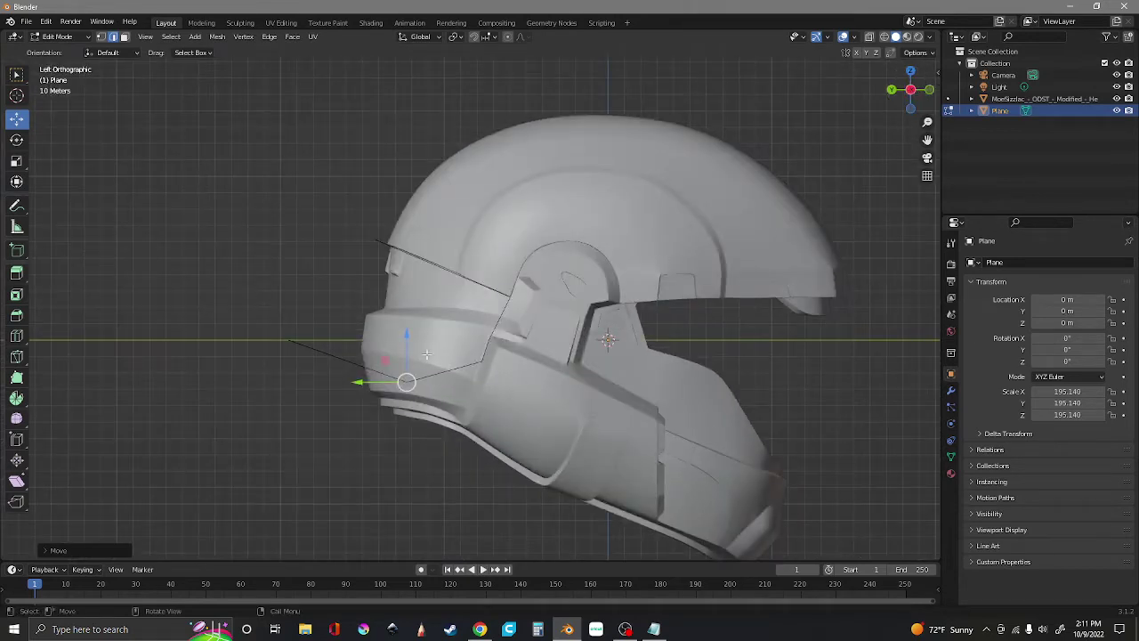
{"action": "left_click_drag", "start_coordinate": [358, 382], "coordinate": [449, 391]}
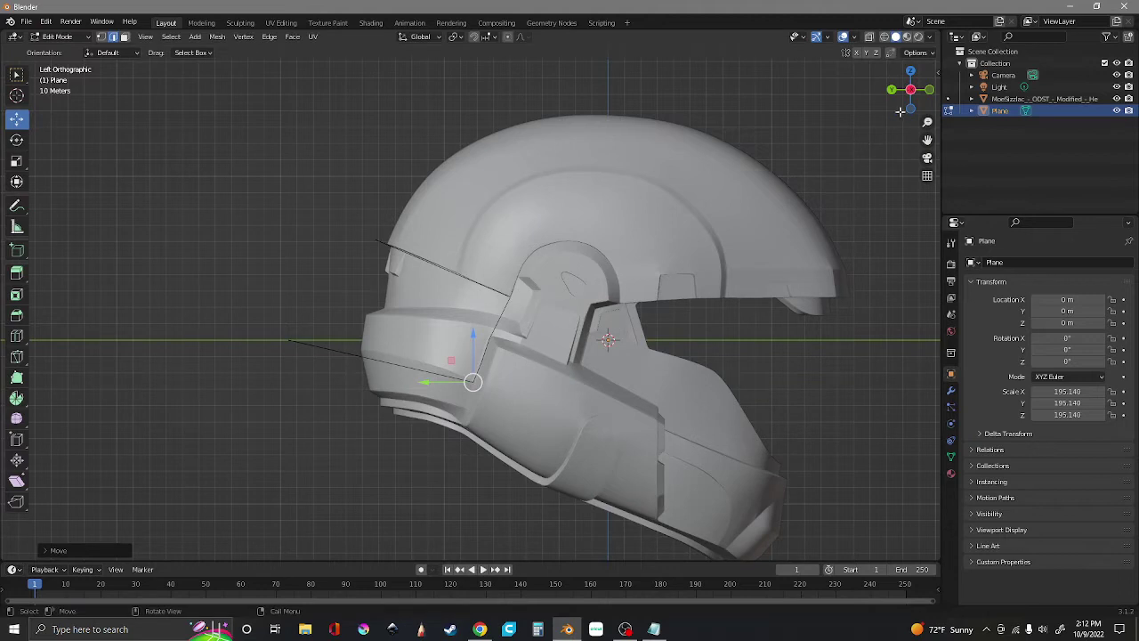
Step: Drop the plane's left edge along Z and move it below the jaw, then check the cut from the side
{"action": "left_click_drag", "start_coordinate": [905, 94], "coordinate": [474, 296]}
{"action": "left_click", "coordinate": [285, 345]}
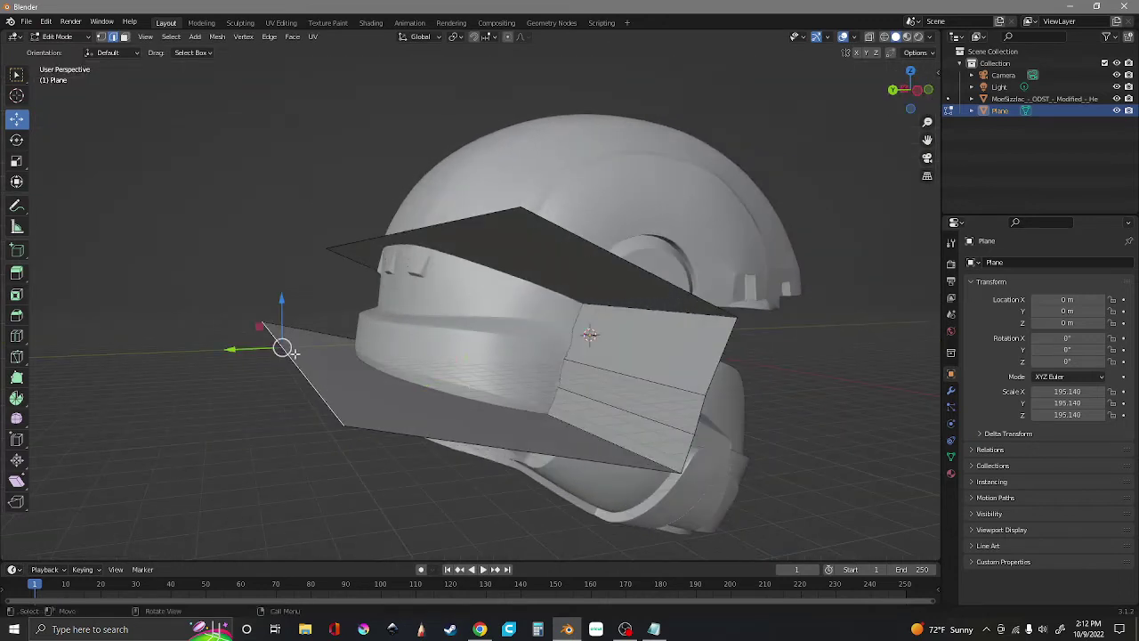
{"action": "left_click_drag", "start_coordinate": [277, 319], "coordinate": [303, 498]}
{"action": "left_click", "coordinate": [901, 87]}
{"action": "left_click_drag", "start_coordinate": [267, 539], "coordinate": [405, 542]}
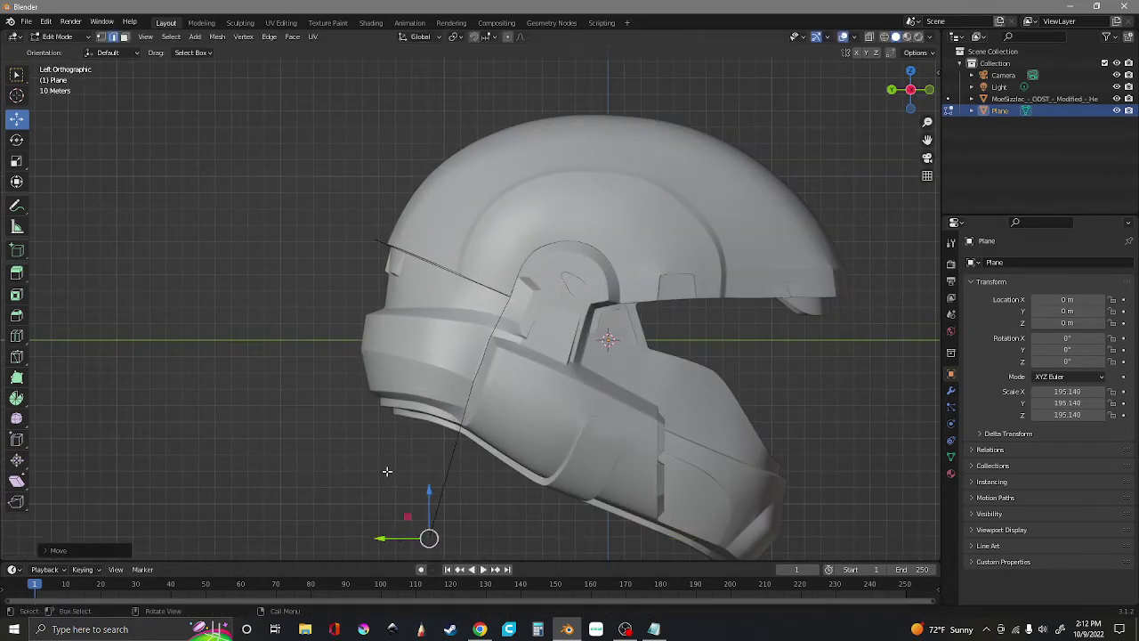
{"action": "mouse_move", "coordinate": [906, 100]}
{"action": "left_mouse_down"}
{"action": "mouse_move", "coordinate": [854, 108]}
{"action": "mouse_move", "coordinate": [894, 86]}
{"action": "mouse_move", "coordinate": [905, 100]}
{"action": "left_mouse_up"}
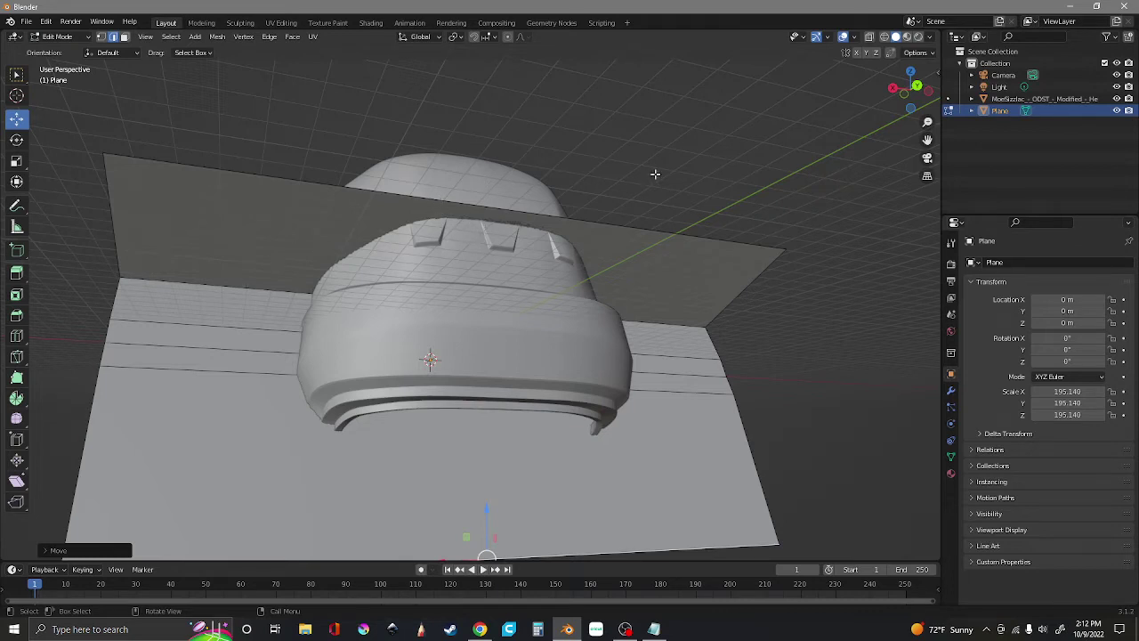
{"action": "mouse_move", "coordinate": [917, 102]}
{"action": "left_mouse_down"}
{"action": "mouse_move", "coordinate": [903, 87]}
{"action": "mouse_move", "coordinate": [867, 87]}
{"action": "mouse_move", "coordinate": [922, 105]}
{"action": "left_mouse_up"}
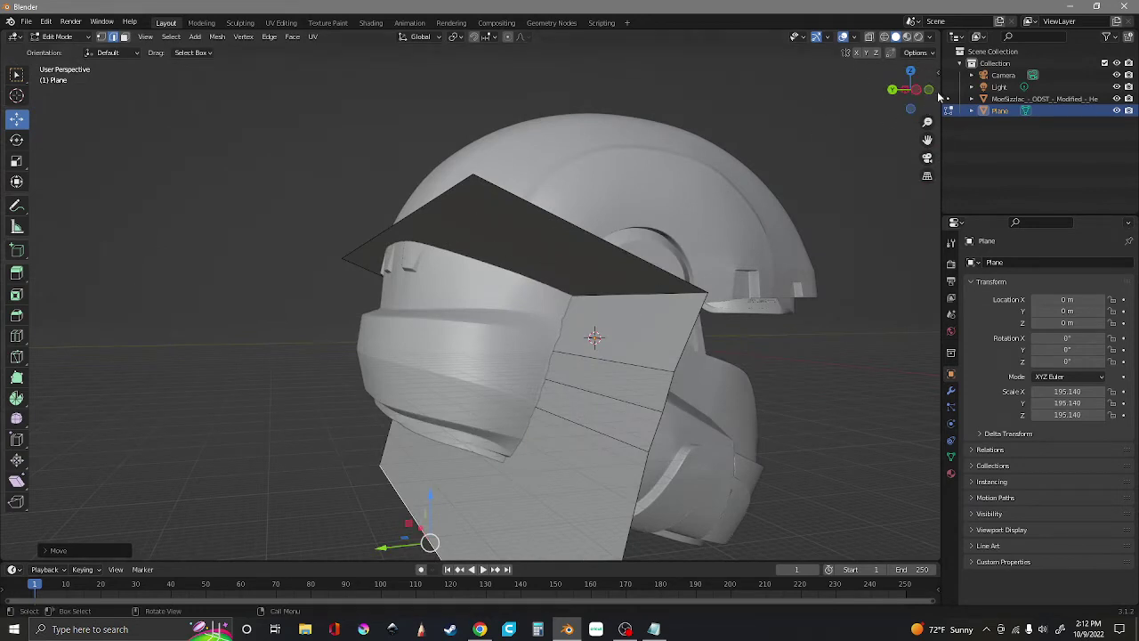
{"action": "left_click_drag", "start_coordinate": [922, 106], "coordinate": [900, 105]}
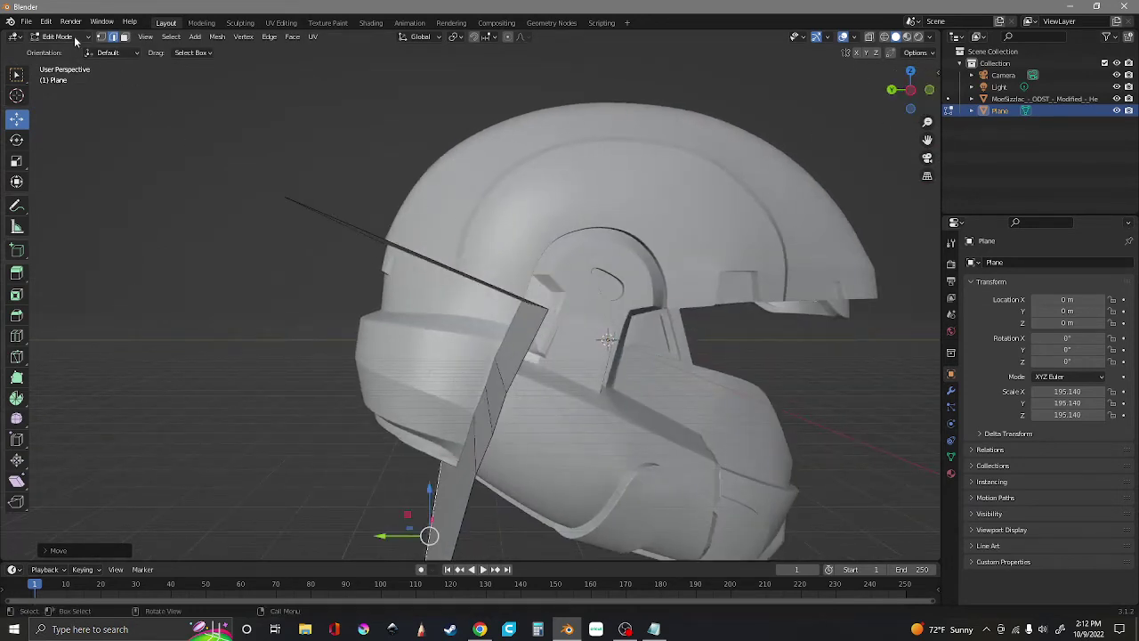
Step: Return to Object Mode and select the plane
{"action": "left_click", "coordinate": [77, 39]}
{"action": "left_click", "coordinate": [69, 51]}
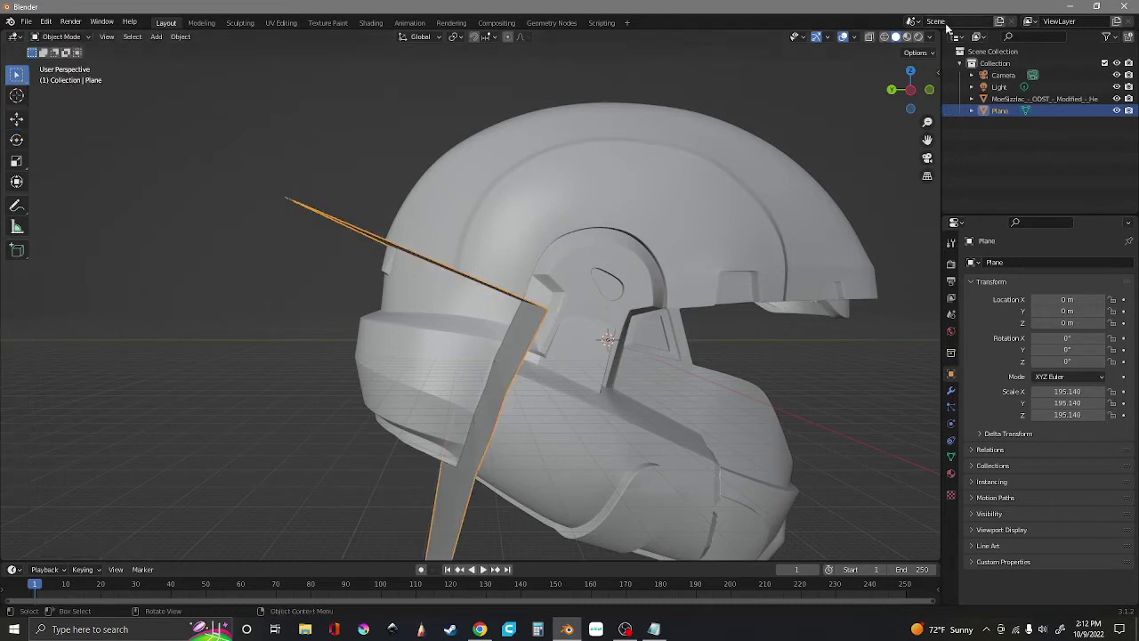
{"action": "left_click_drag", "start_coordinate": [909, 89], "coordinate": [372, 360]}
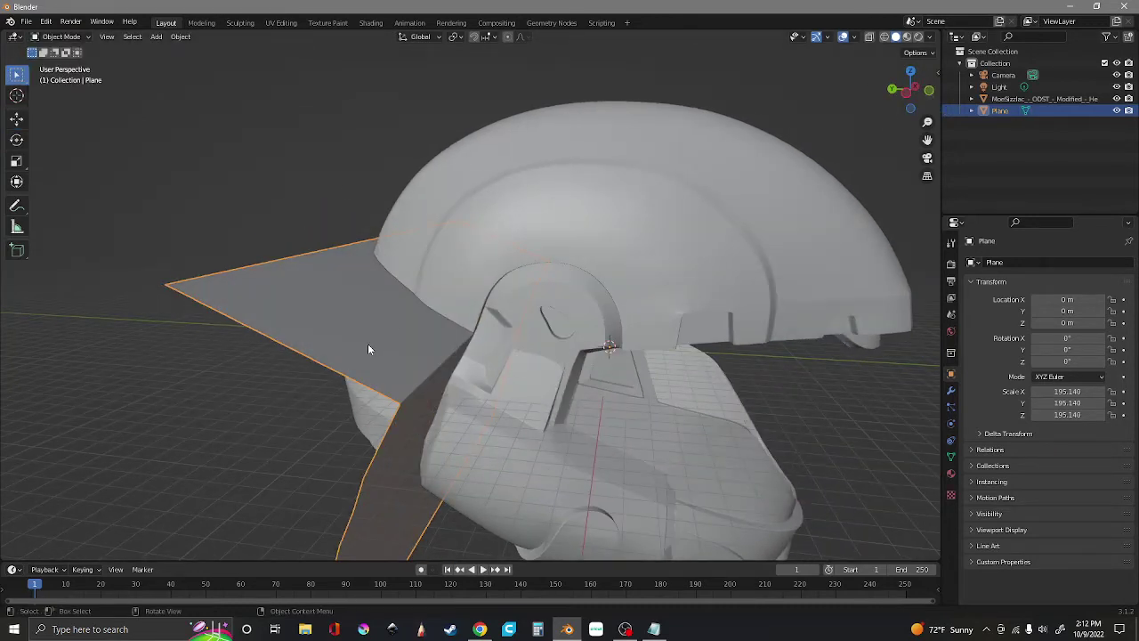
{"action": "left_click", "coordinate": [368, 348]}
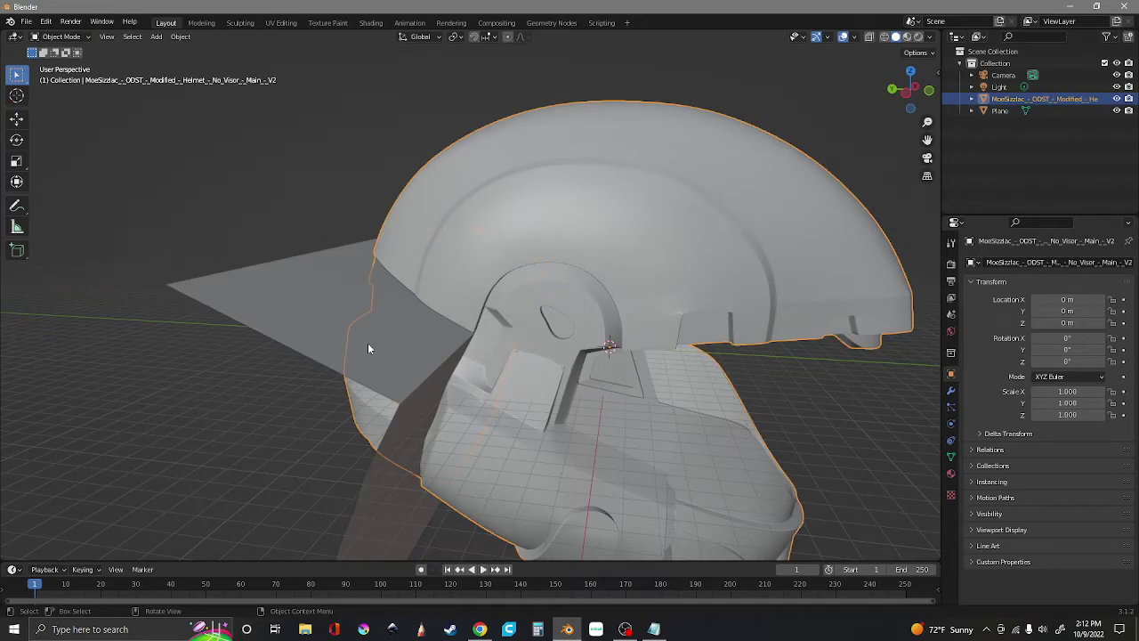
{"action": "left_click", "coordinate": [318, 308]}
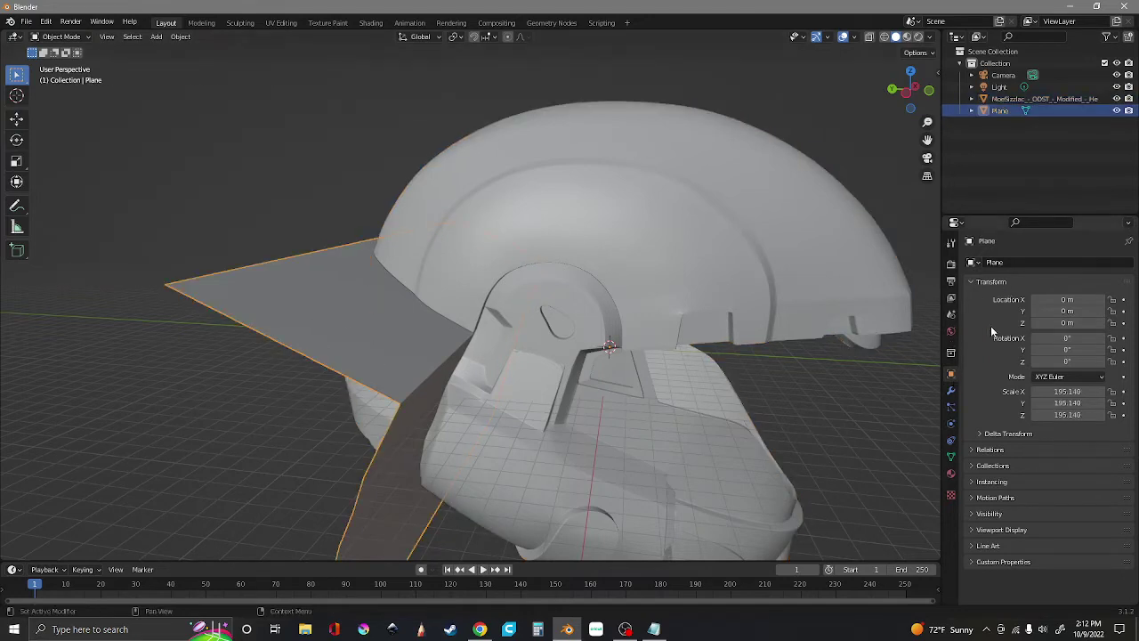
Step: Add a Solidify modifier to the plane with 0.0086 m thickness and apply it
{"action": "left_click", "coordinate": [951, 395]}
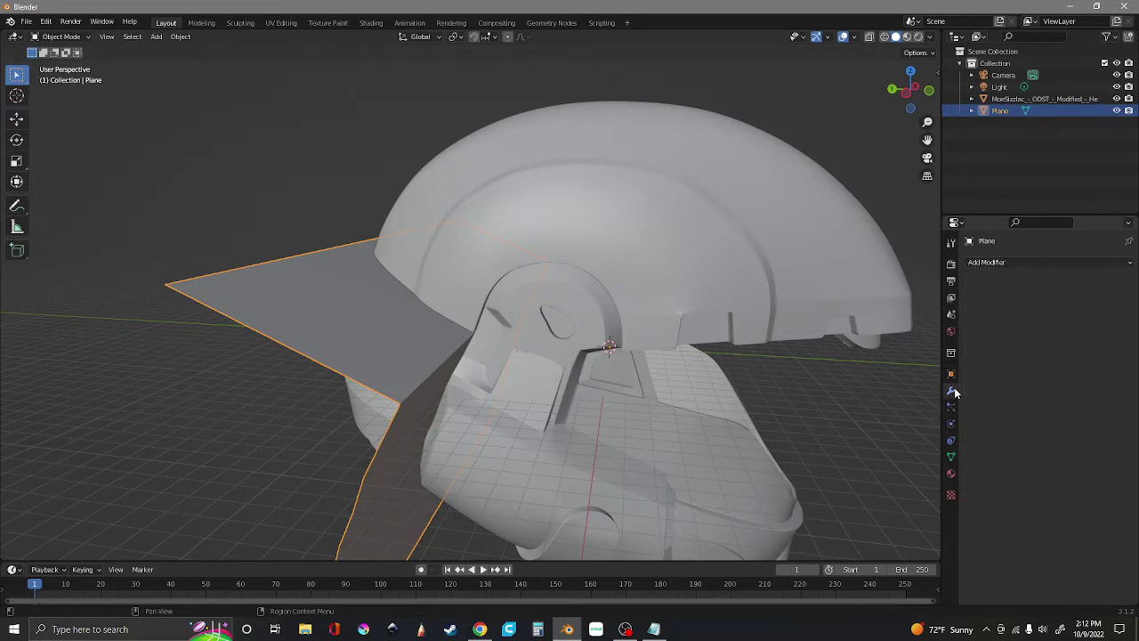
{"action": "left_click", "coordinate": [1054, 261]}
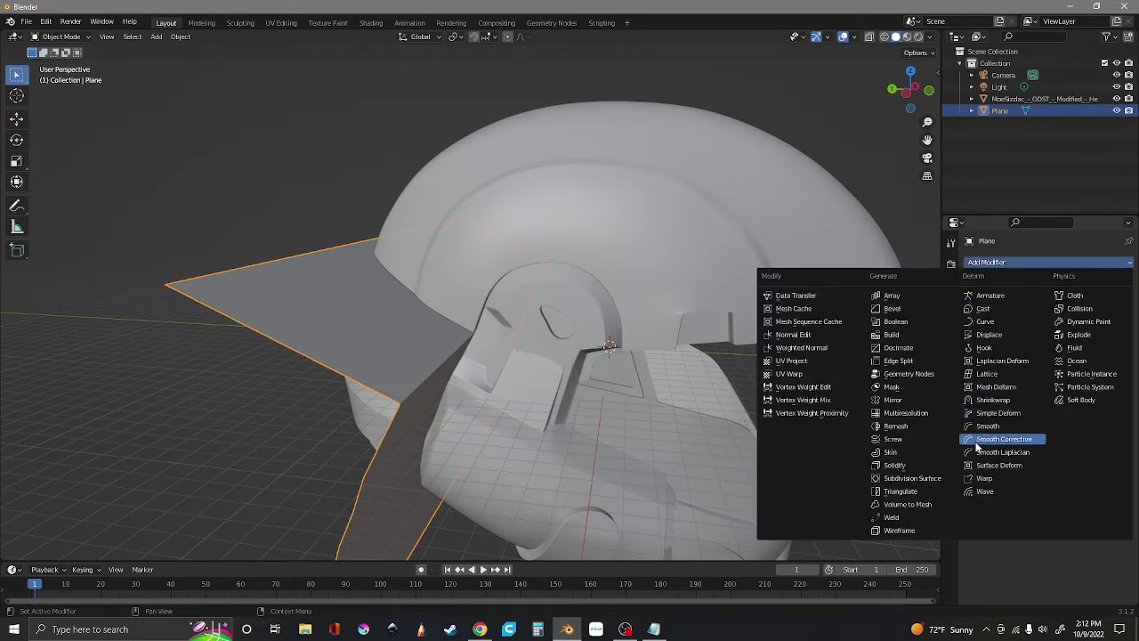
{"action": "left_click", "coordinate": [908, 465]}
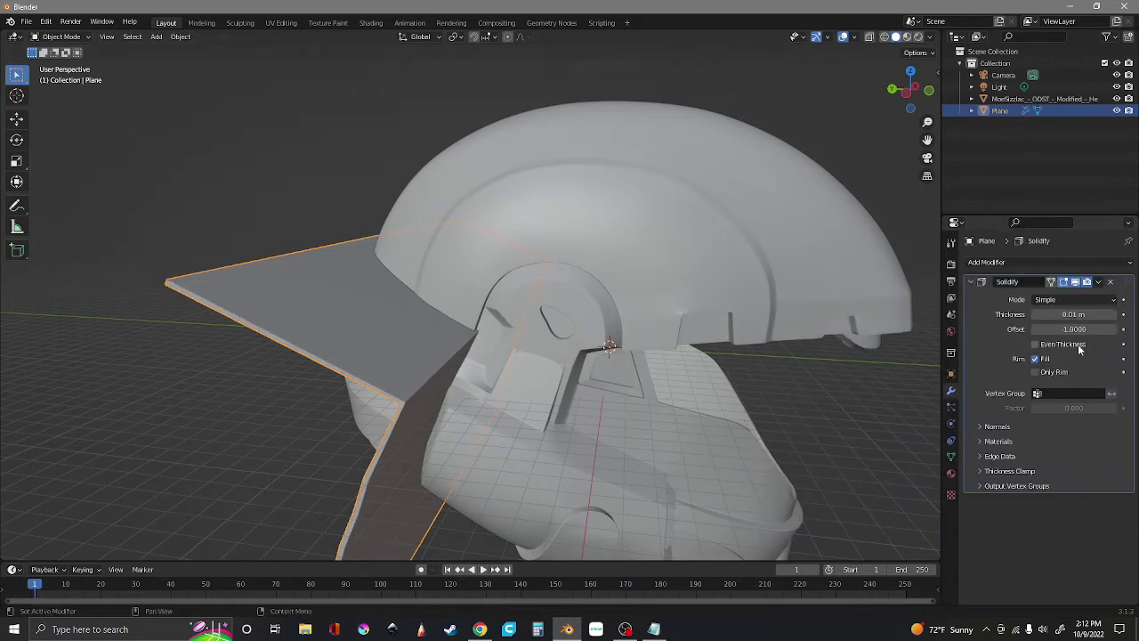
{"action": "mouse_move", "coordinate": [898, 103]}
{"action": "left_mouse_down"}
{"action": "mouse_move", "coordinate": [927, 99]}
{"action": "mouse_move", "coordinate": [908, 100]}
{"action": "left_mouse_up"}
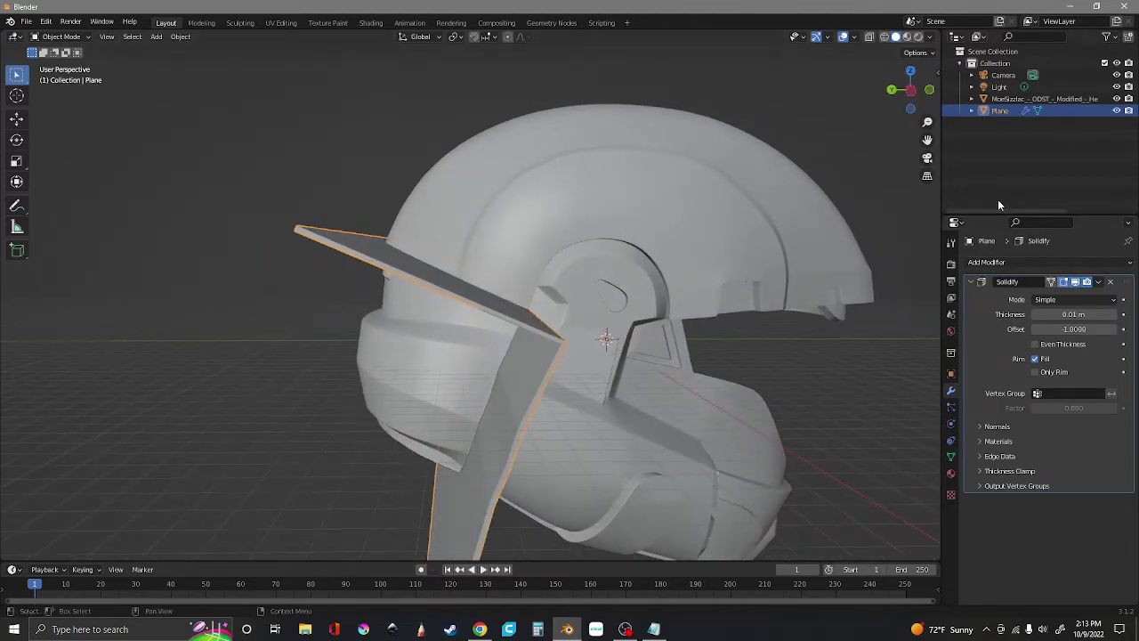
{"action": "left_click", "coordinate": [1077, 314]}
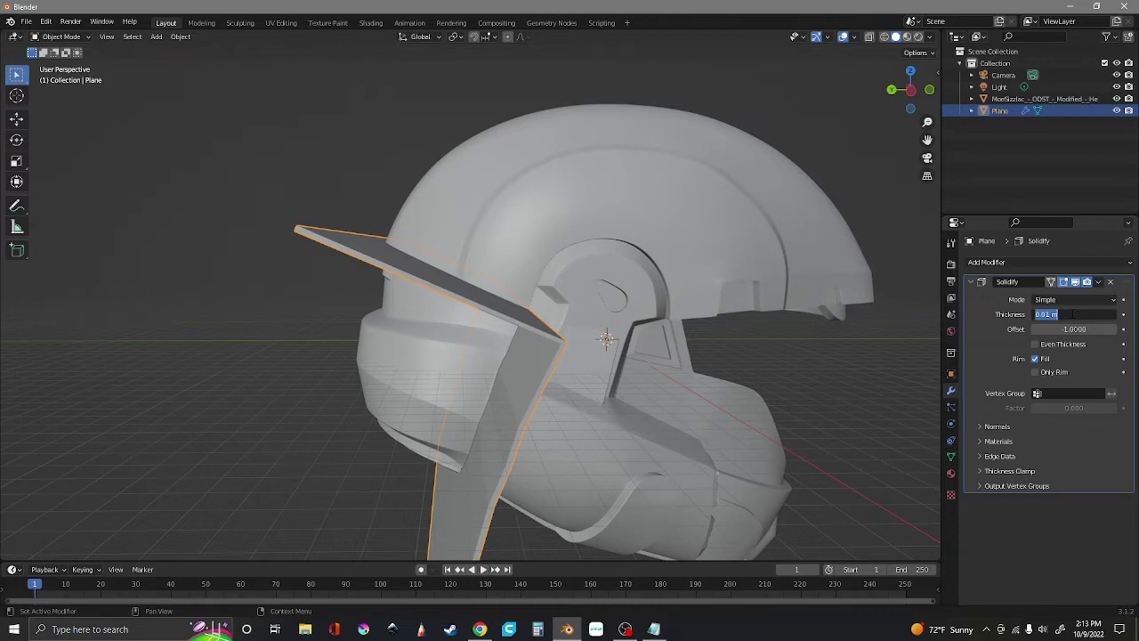
{"action": "key", "text": "BackSpace"}
{"action": "key", "text": "Return"}
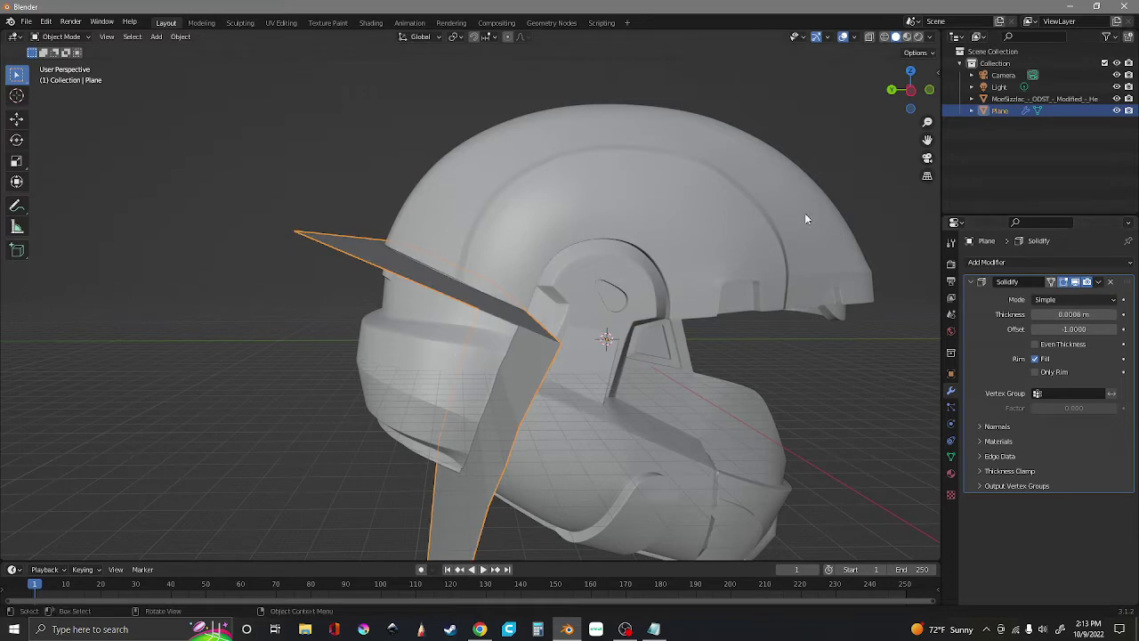
{"action": "left_click_drag", "start_coordinate": [910, 89], "coordinate": [845, 95]}
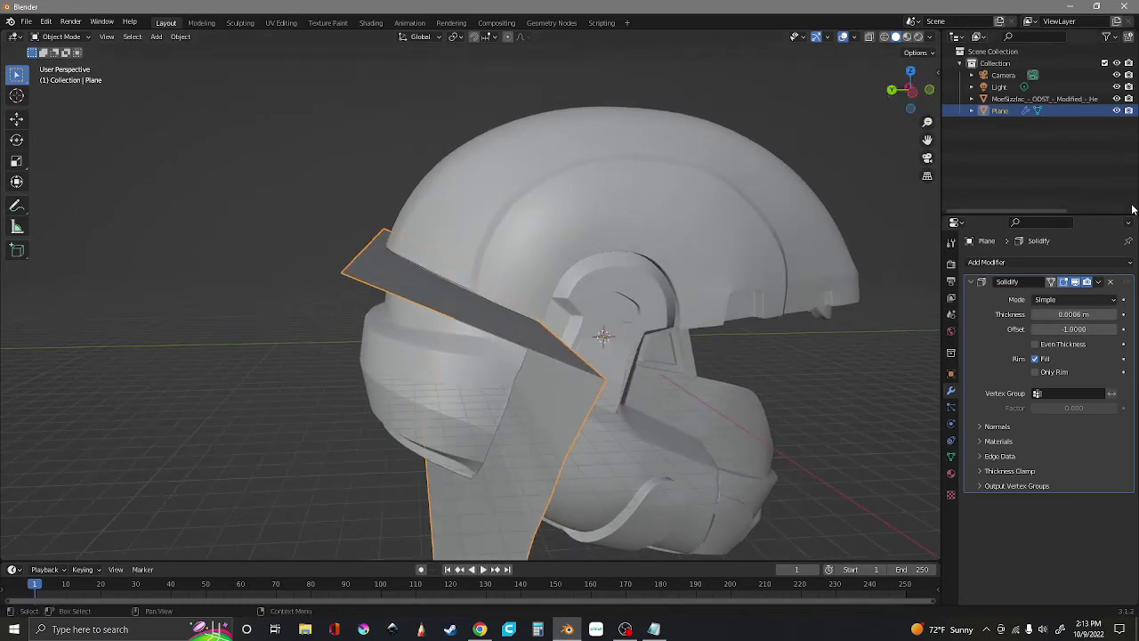
{"action": "left_click", "coordinate": [1099, 282]}
{"action": "left_click", "coordinate": [1070, 296]}
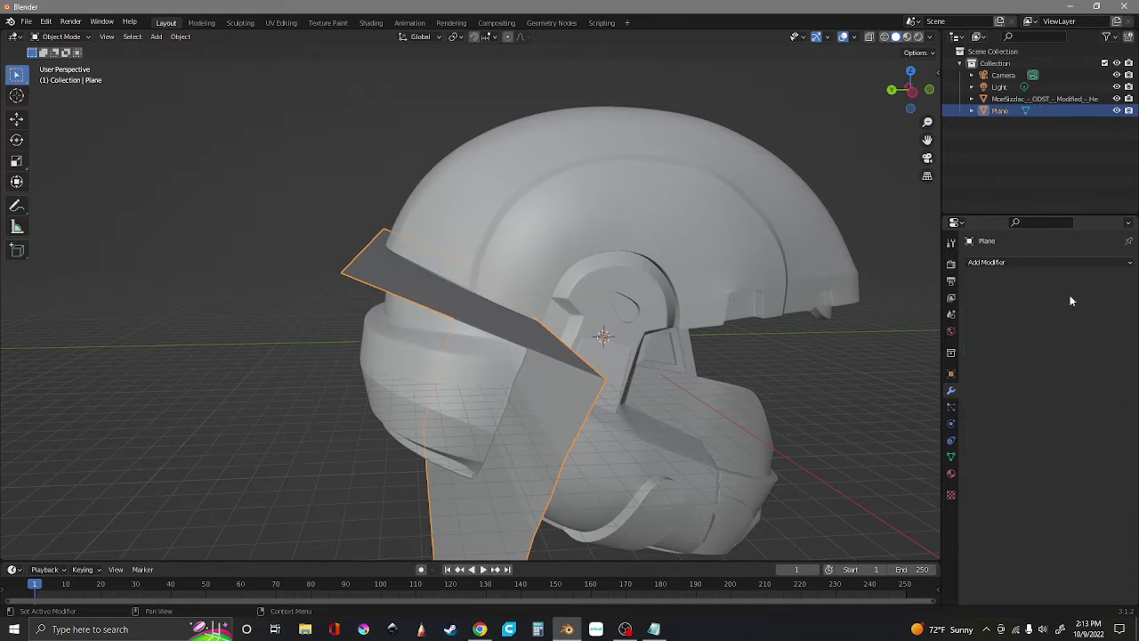
Step: Join the plane into the helmet with Ctrl+J, keeping the helmet as the active object
{"action": "left_click", "coordinate": [304, 372]}
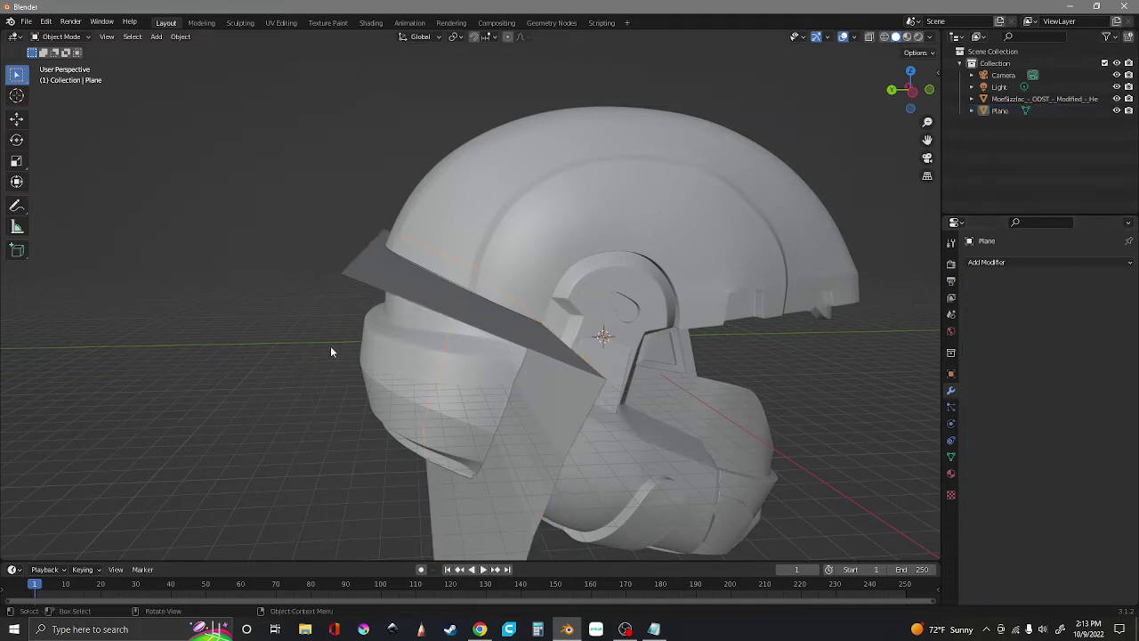
{"action": "left_click_drag", "start_coordinate": [894, 105], "coordinate": [894, 108]}
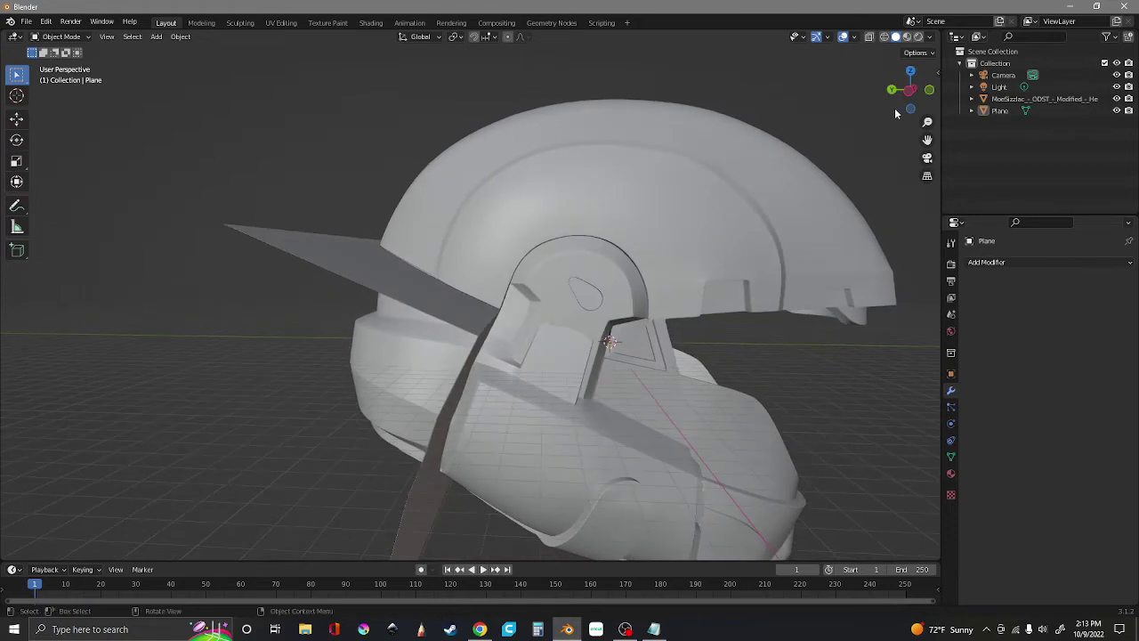
{"action": "left_click", "coordinate": [406, 287]}
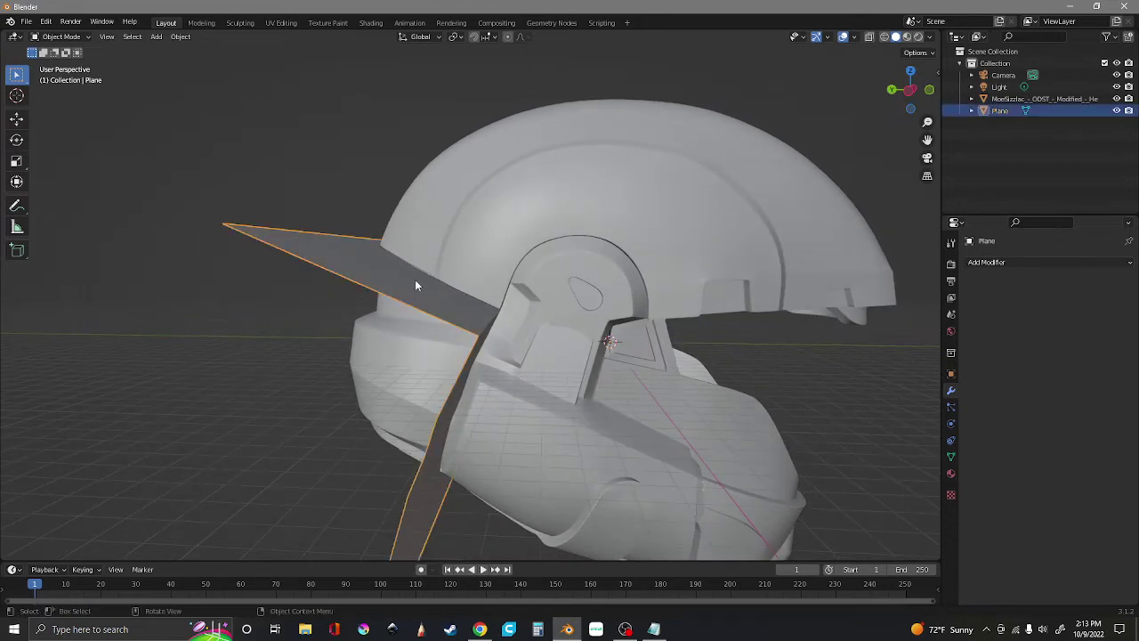
{"action": "left_click", "coordinate": [670, 203], "text": "shift"}
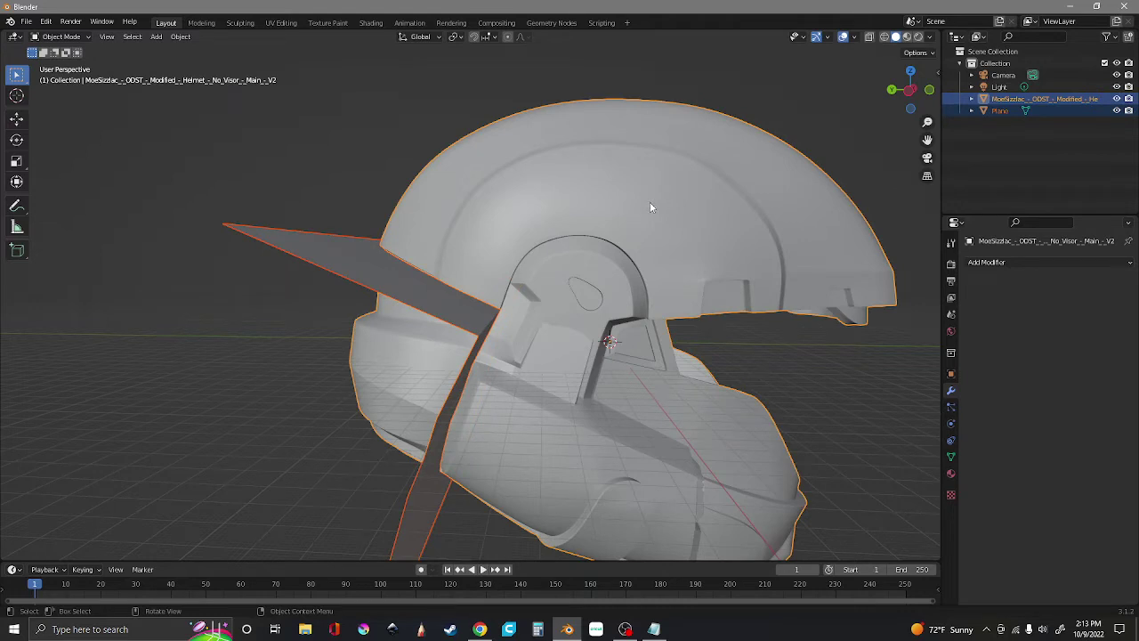
{"action": "key", "text": "ctrl"}
{"action": "key", "text": "ctrl+j"}
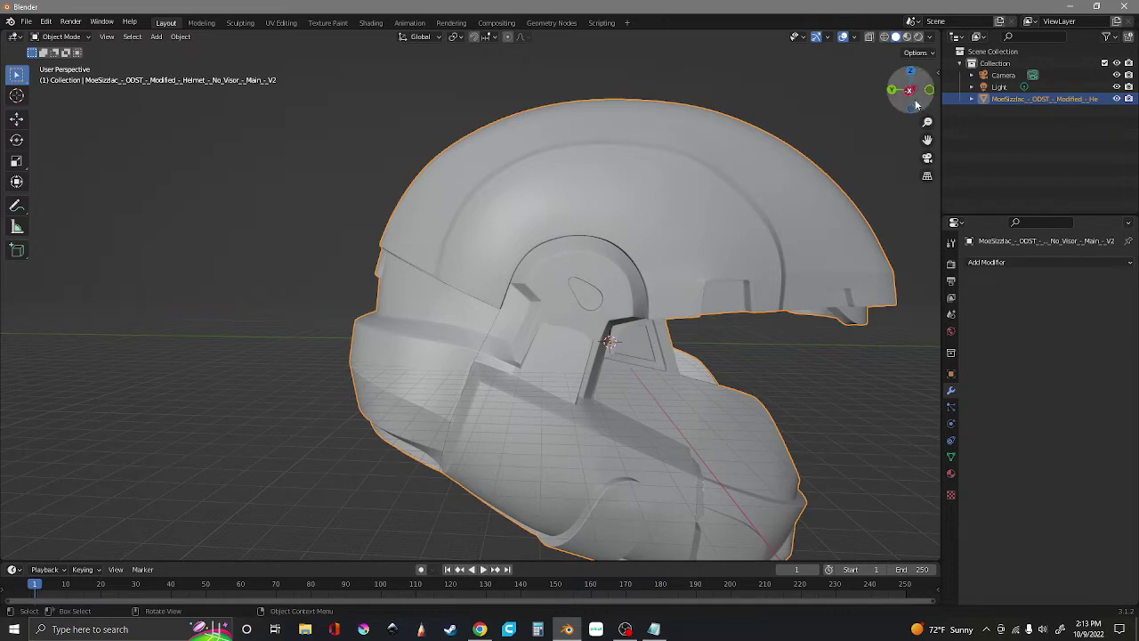
{"action": "left_click_drag", "start_coordinate": [909, 89], "coordinate": [572, 110]}
Step: Enter Edit Mode on the merged helmet and select all of its geometry from a front view
{"action": "left_click", "coordinate": [60, 36]}
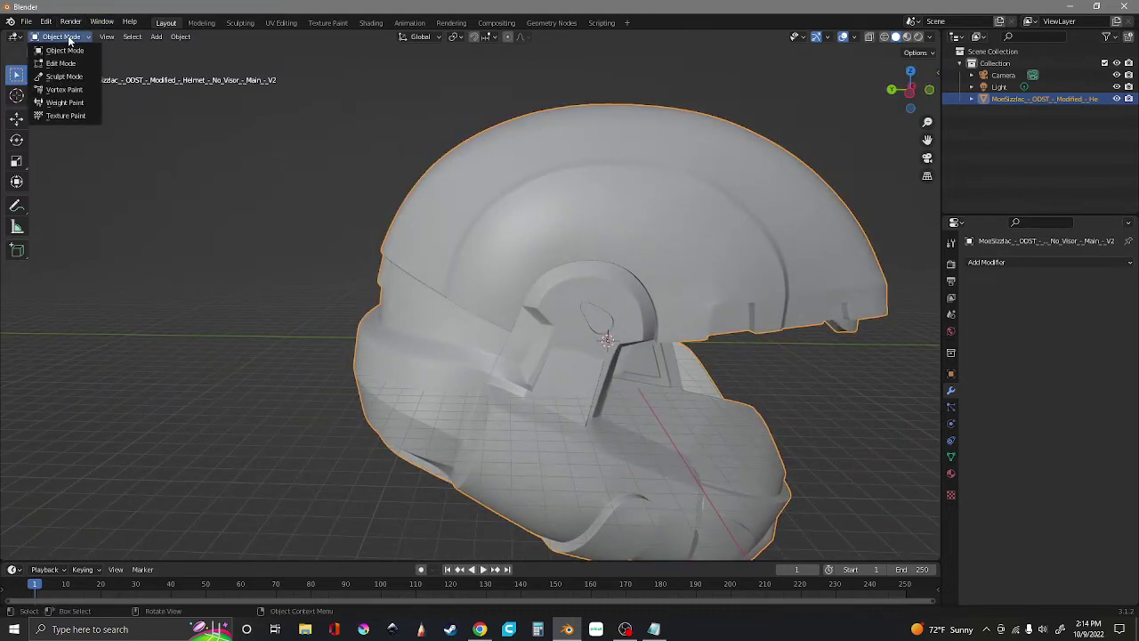
{"action": "left_click", "coordinate": [59, 64]}
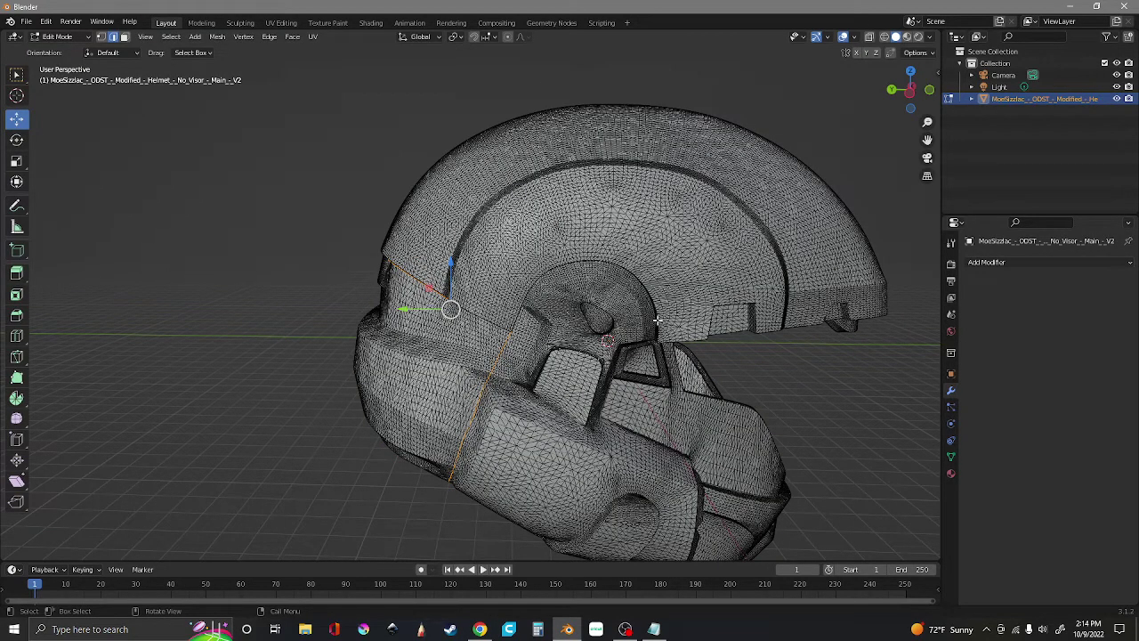
{"action": "mouse_move", "coordinate": [918, 107]}
{"action": "left_mouse_down"}
{"action": "mouse_move", "coordinate": [854, 105]}
{"action": "mouse_move", "coordinate": [876, 125]}
{"action": "mouse_move", "coordinate": [930, 105]}
{"action": "left_mouse_up"}
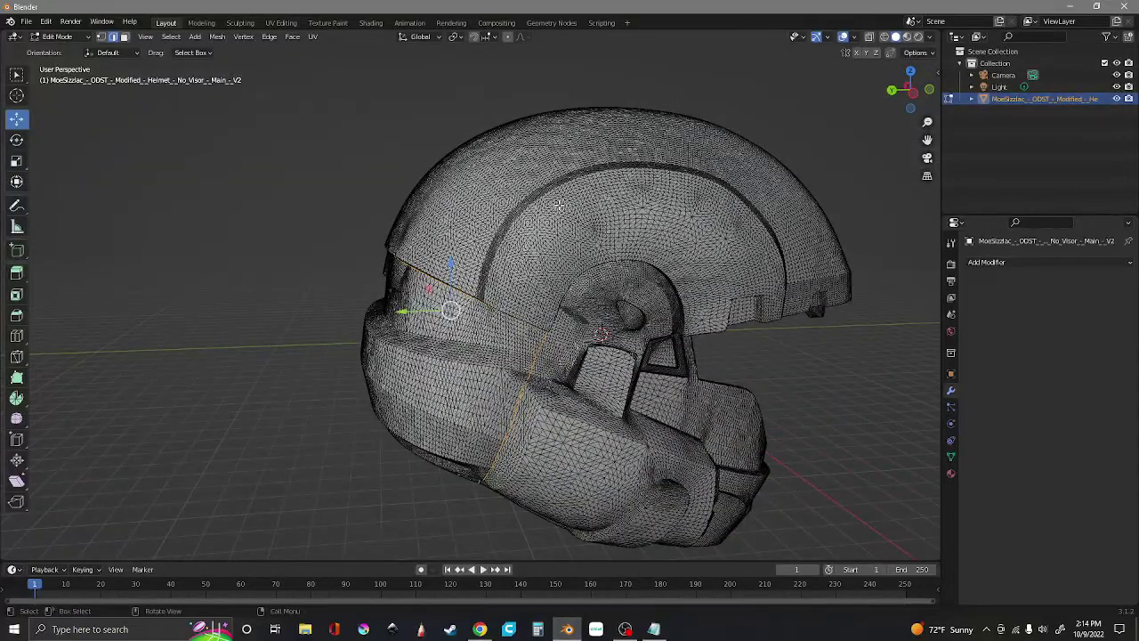
{"action": "key", "text": "a"}
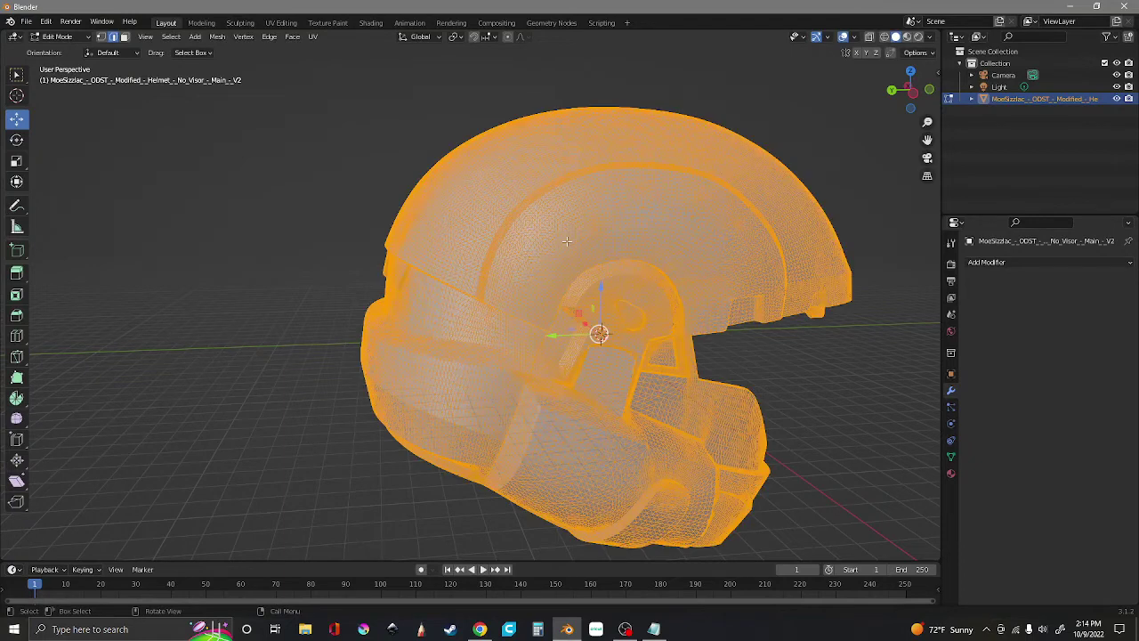
Step: Separate the helmet mesh by loose parts into two objects
{"action": "key", "text": "p"}
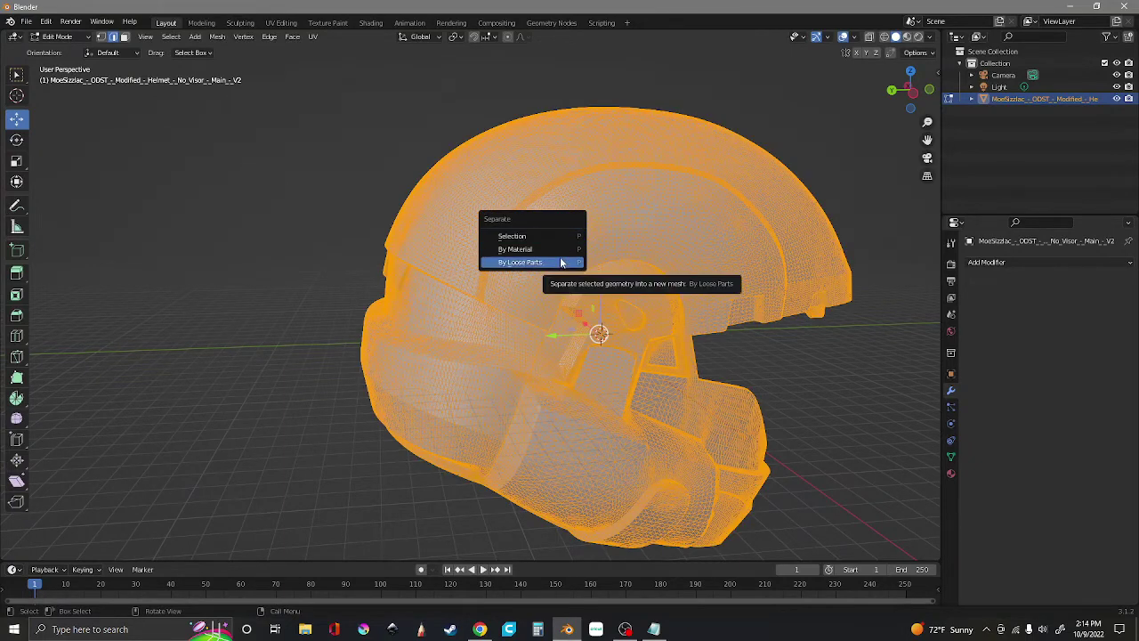
{"action": "left_click", "coordinate": [559, 262]}
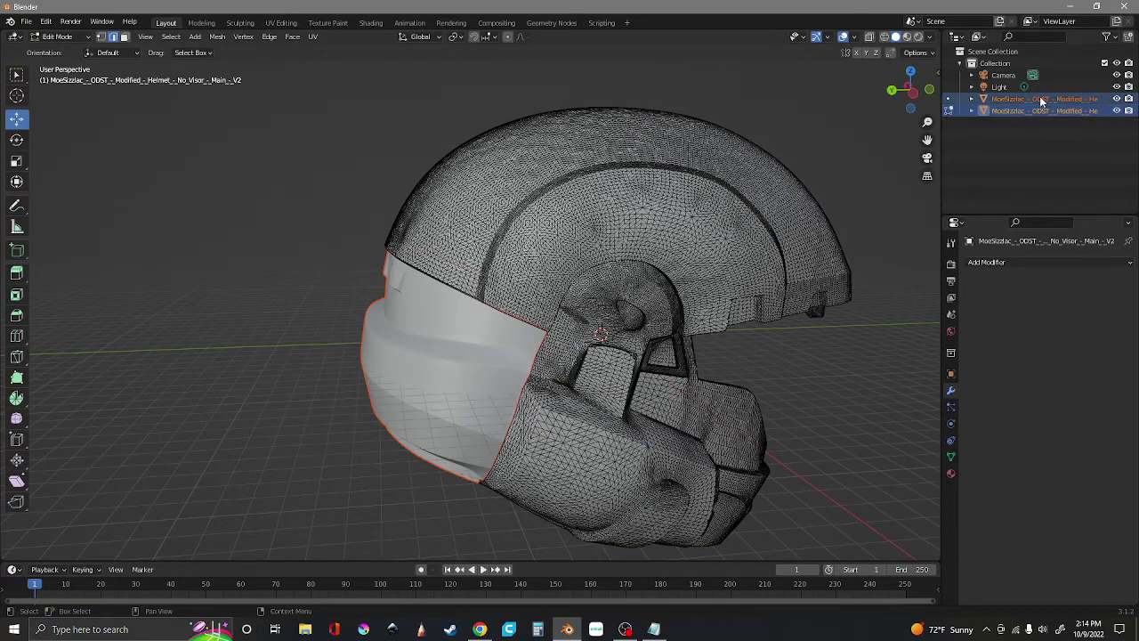
{"action": "left_click", "coordinate": [756, 145]}
Step: Back in Object Mode, hide the main helmet shell so only the front piece shows
{"action": "left_click", "coordinate": [36, 38]}
{"action": "left_click", "coordinate": [53, 52]}
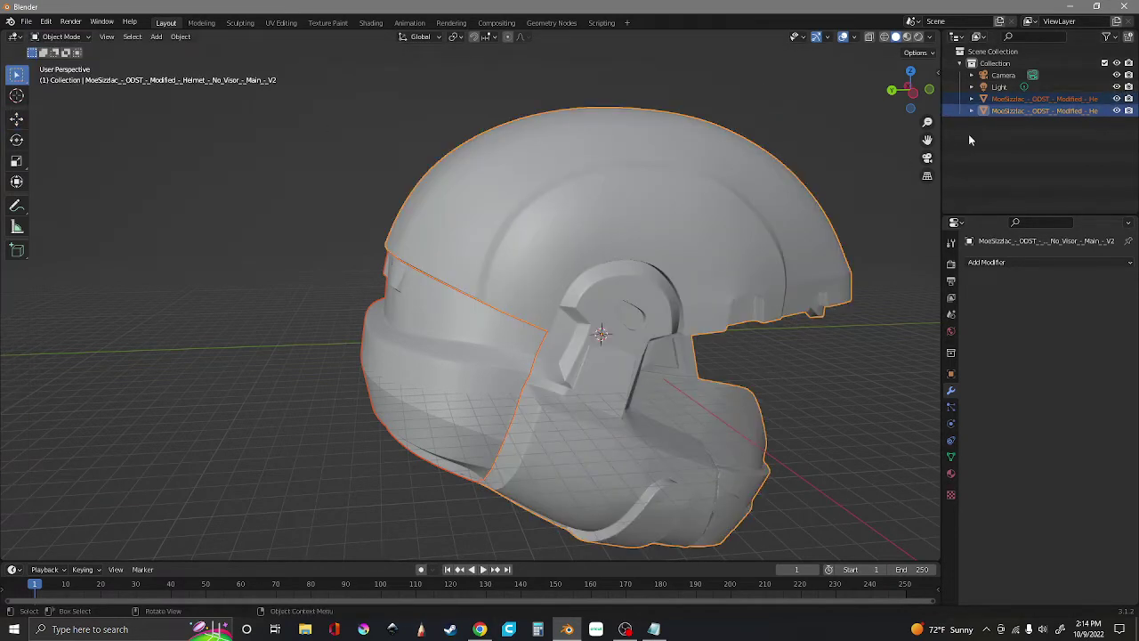
{"action": "left_click", "coordinate": [815, 121]}
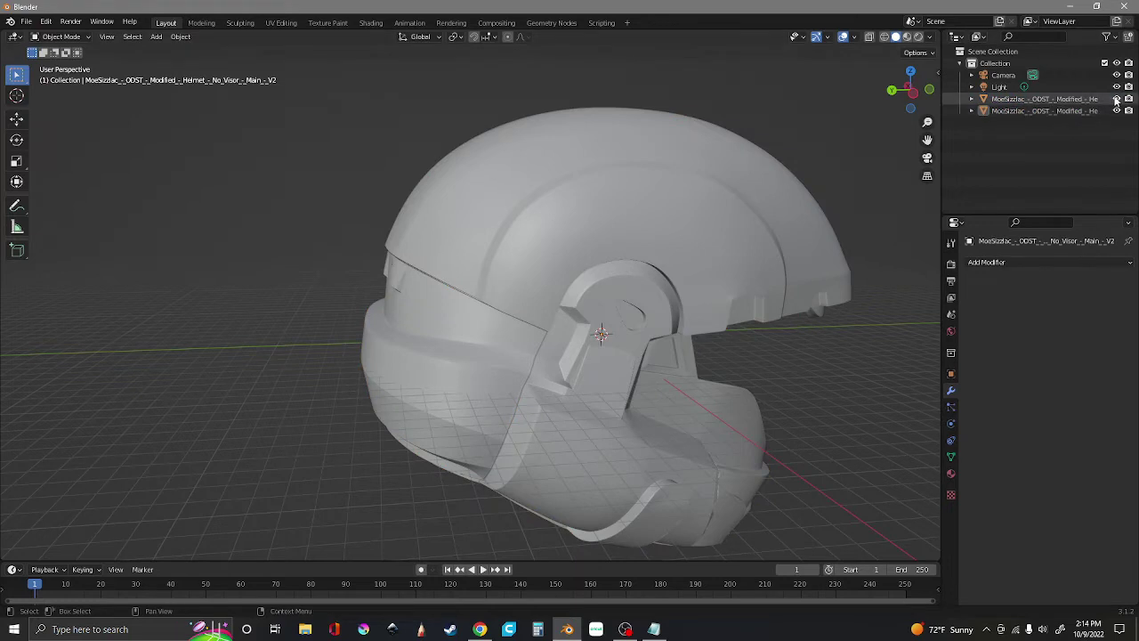
{"action": "left_click", "coordinate": [1117, 99]}
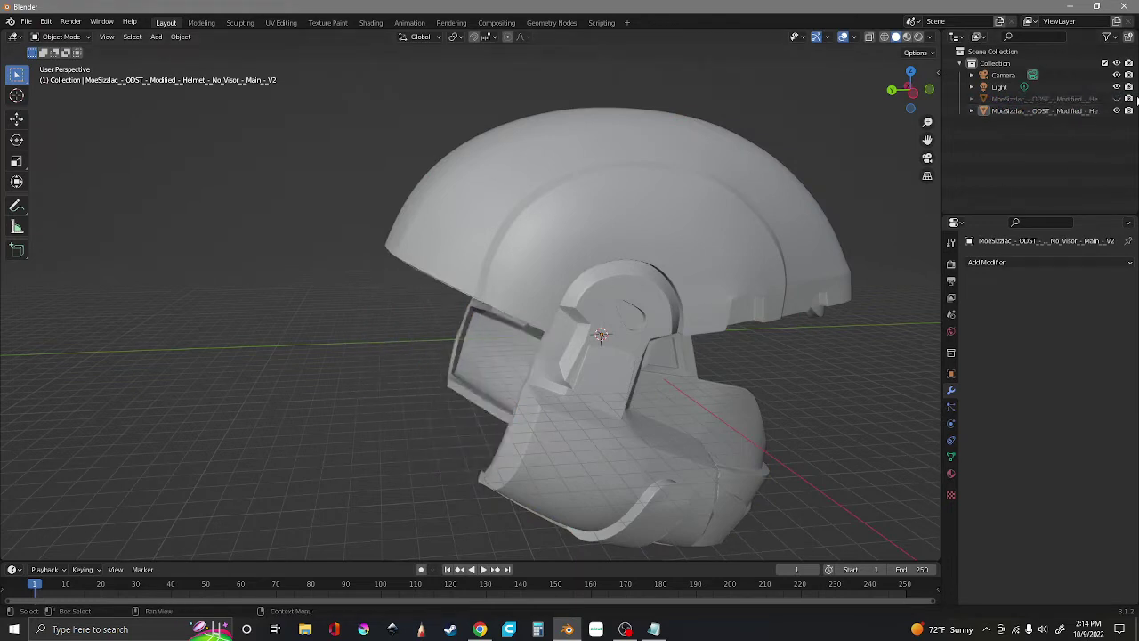
{"action": "left_click", "coordinate": [1117, 99]}
{"action": "left_click", "coordinate": [1116, 110]}
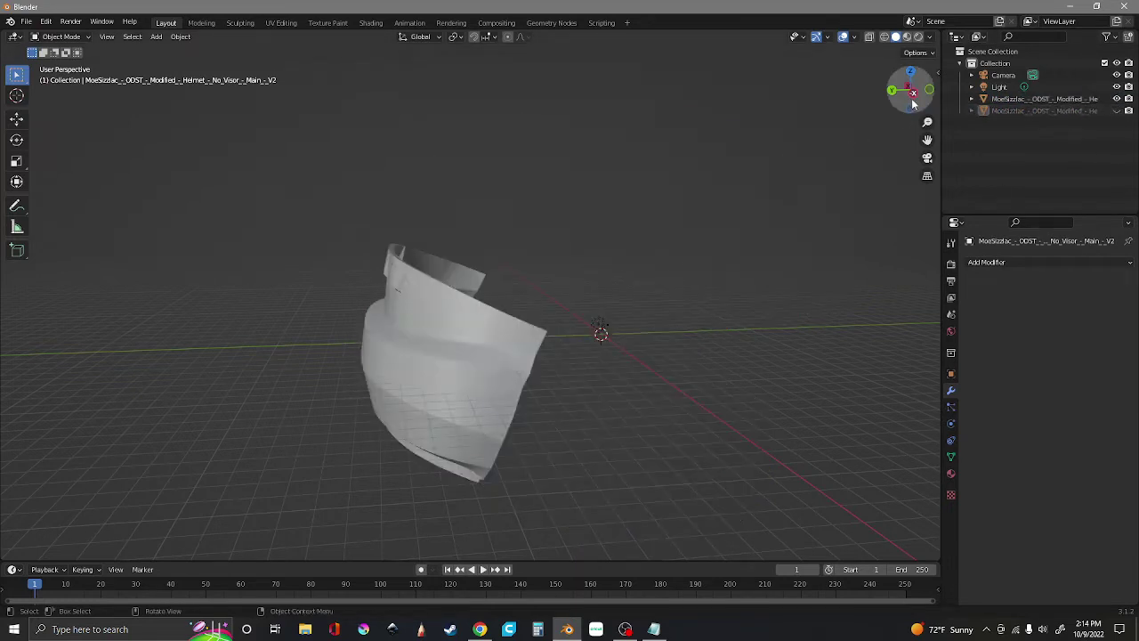
{"action": "left_click_drag", "start_coordinate": [909, 88], "coordinate": [424, 234]}
{"action": "scroll", "coordinate": [424, 234], "scroll_direction": "up", "scroll_amount": 5}
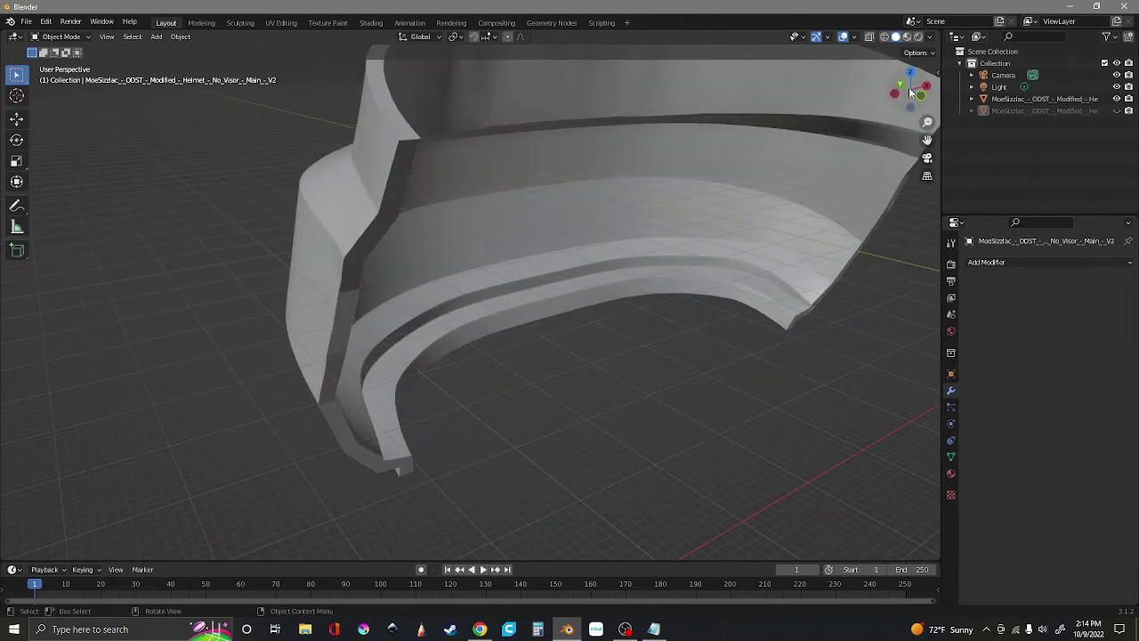
{"action": "left_click_drag", "start_coordinate": [911, 86], "coordinate": [401, 116]}
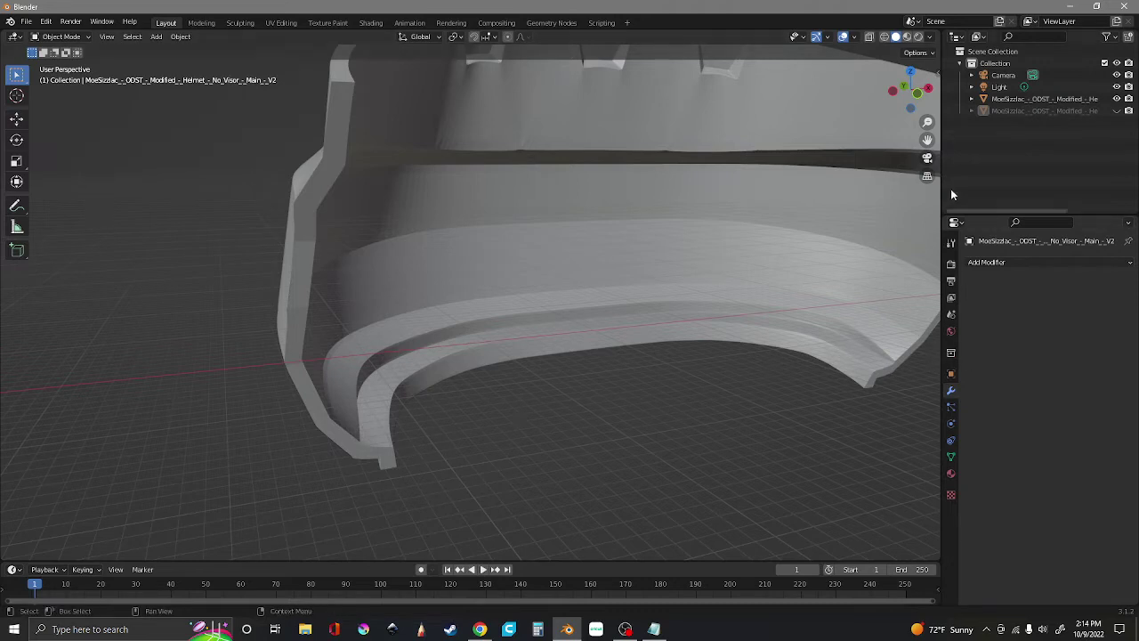
{"action": "mouse_move", "coordinate": [909, 89]}
{"action": "left_mouse_down"}
{"action": "mouse_move", "coordinate": [870, 105]}
{"action": "mouse_move", "coordinate": [908, 92]}
{"action": "left_mouse_up"}
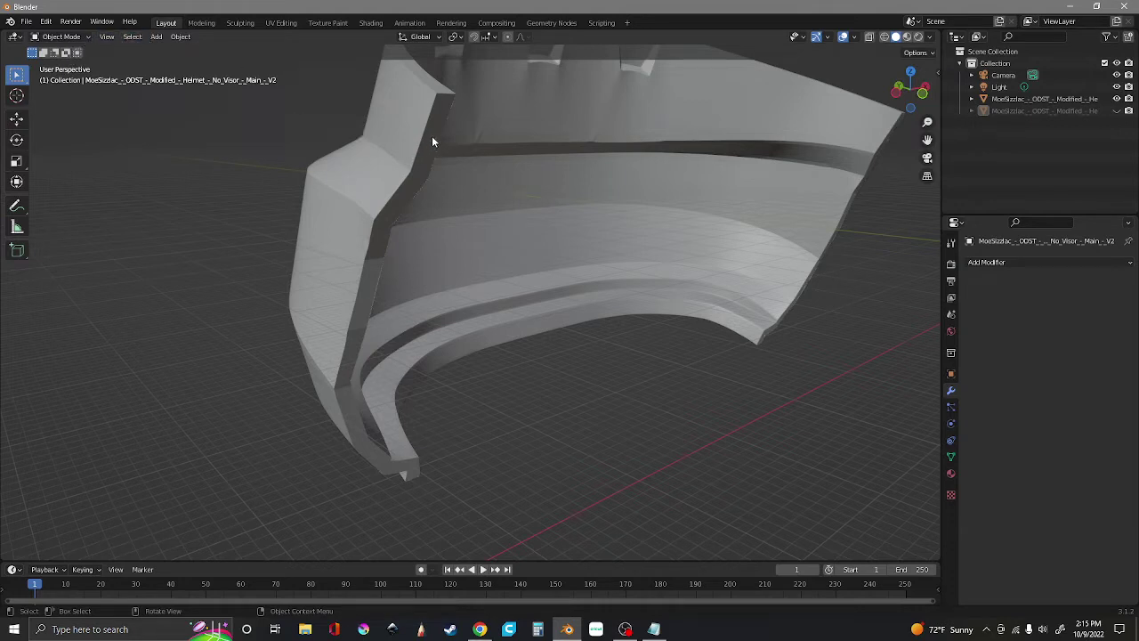
Step: Place the 3D cursor on the helmet's edge and add a cube there
{"action": "left_click", "coordinate": [17, 96]}
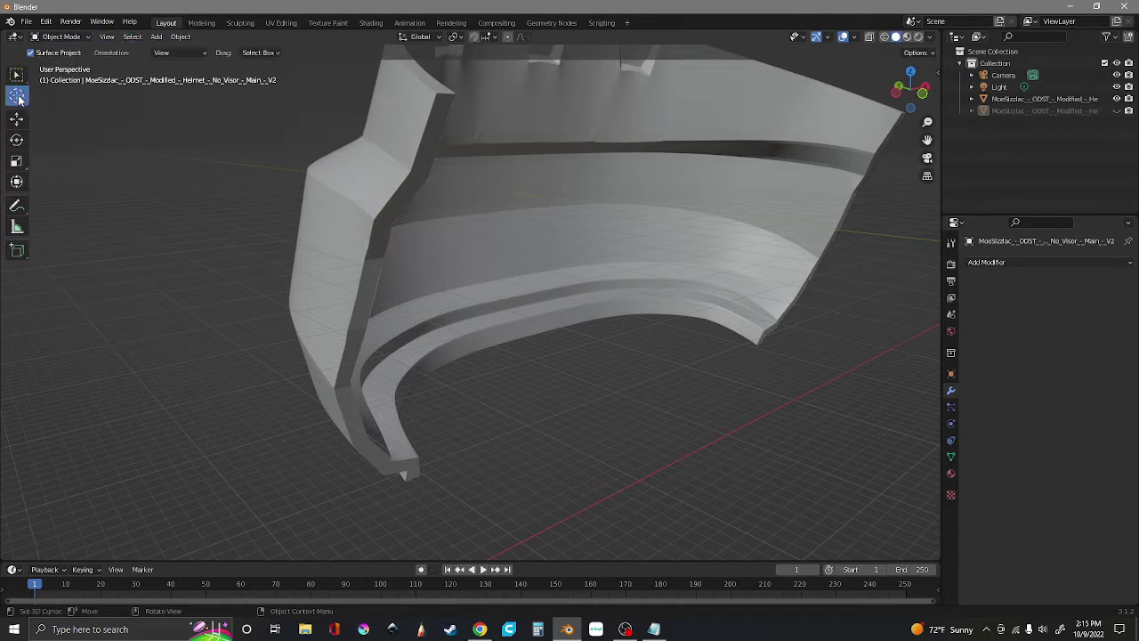
{"action": "left_click", "coordinate": [435, 127]}
{"action": "left_click_drag", "start_coordinate": [894, 101], "coordinate": [162, 42]}
{"action": "left_click", "coordinate": [183, 37]}
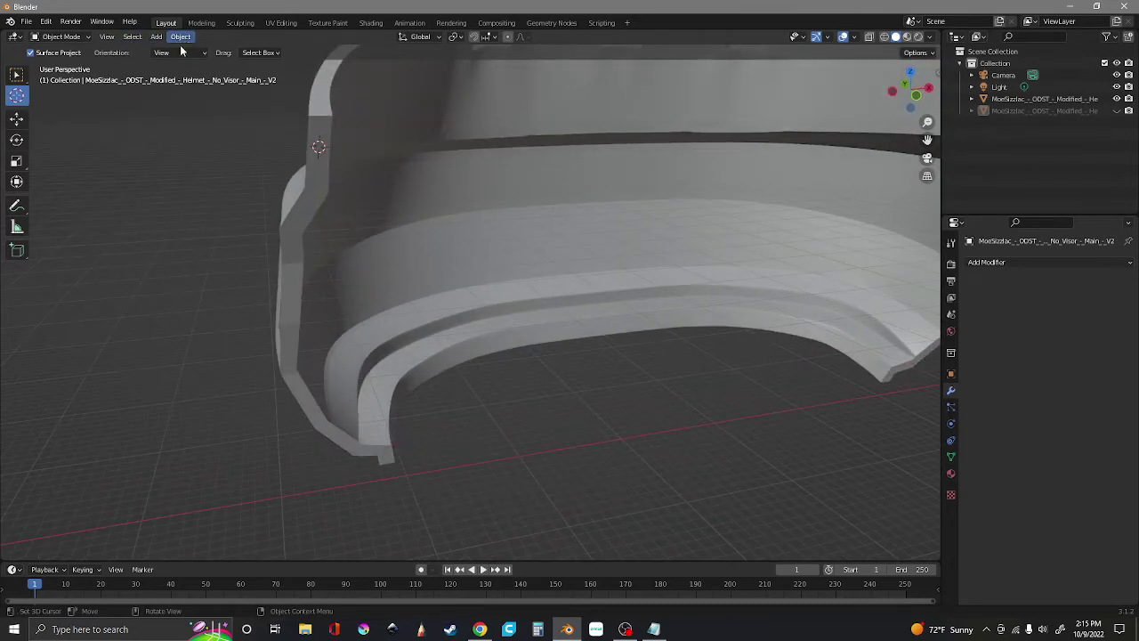
{"action": "mouse_move", "coordinate": [160, 42]}
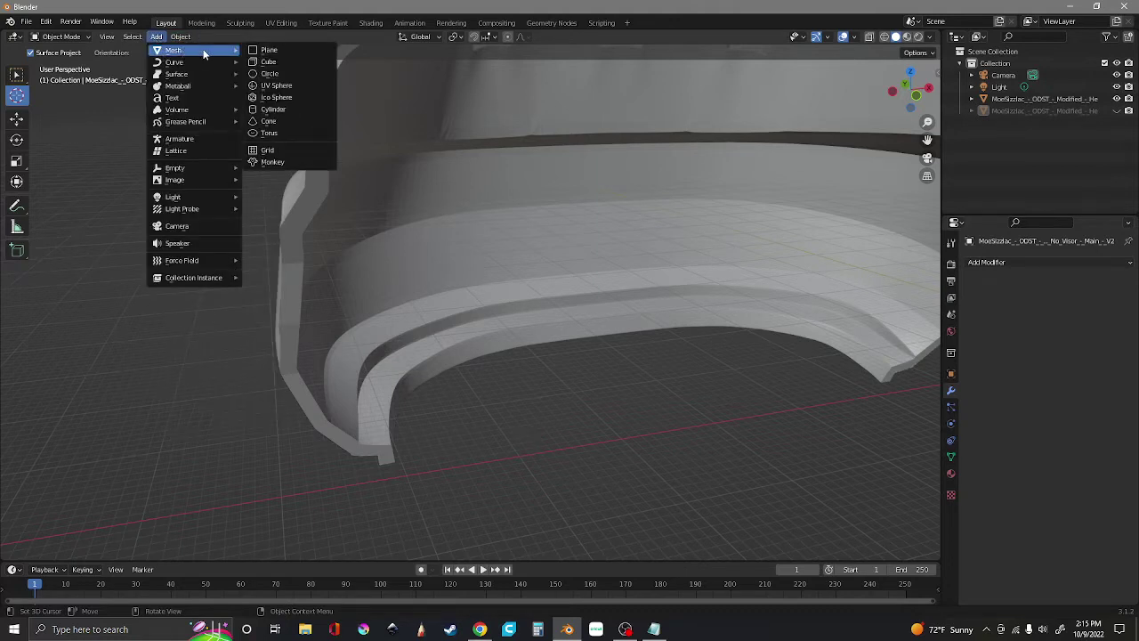
{"action": "left_click", "coordinate": [267, 62]}
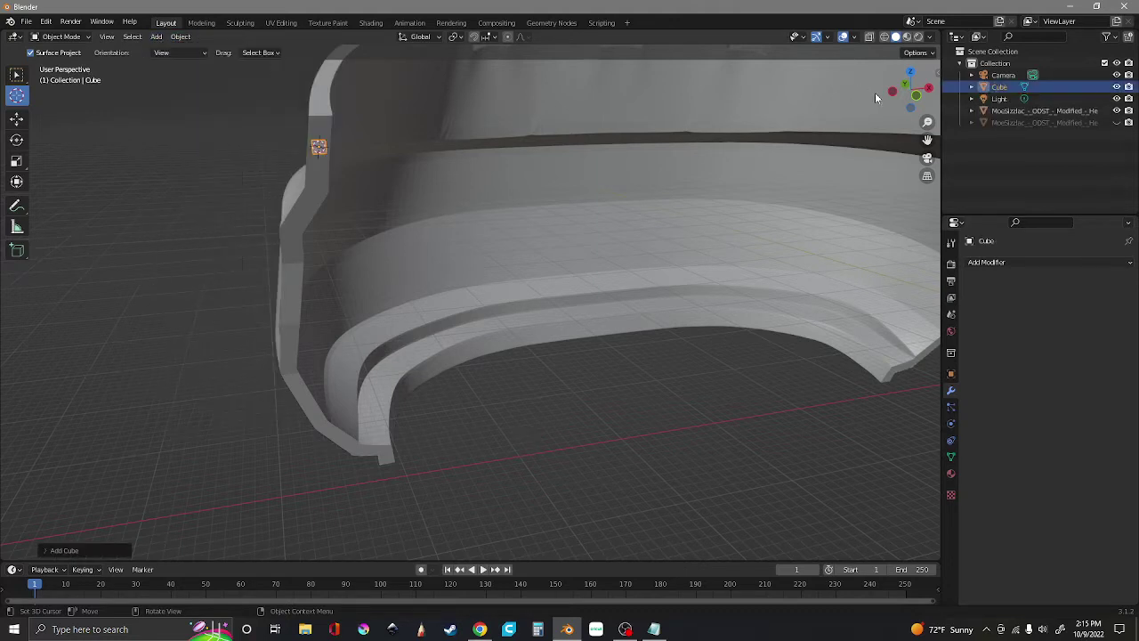
{"action": "left_click_drag", "start_coordinate": [901, 100], "coordinate": [609, 200]}
{"action": "scroll", "coordinate": [609, 200], "scroll_direction": "up", "scroll_amount": 5}
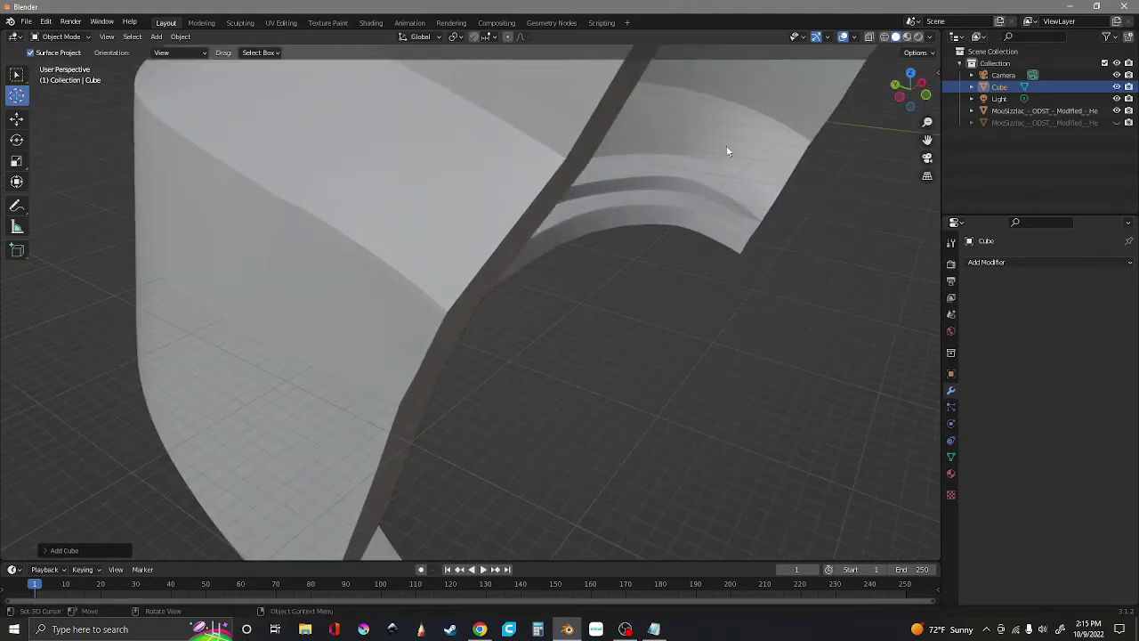
{"action": "scroll", "coordinate": [717, 187], "scroll_direction": "down", "scroll_amount": 4}
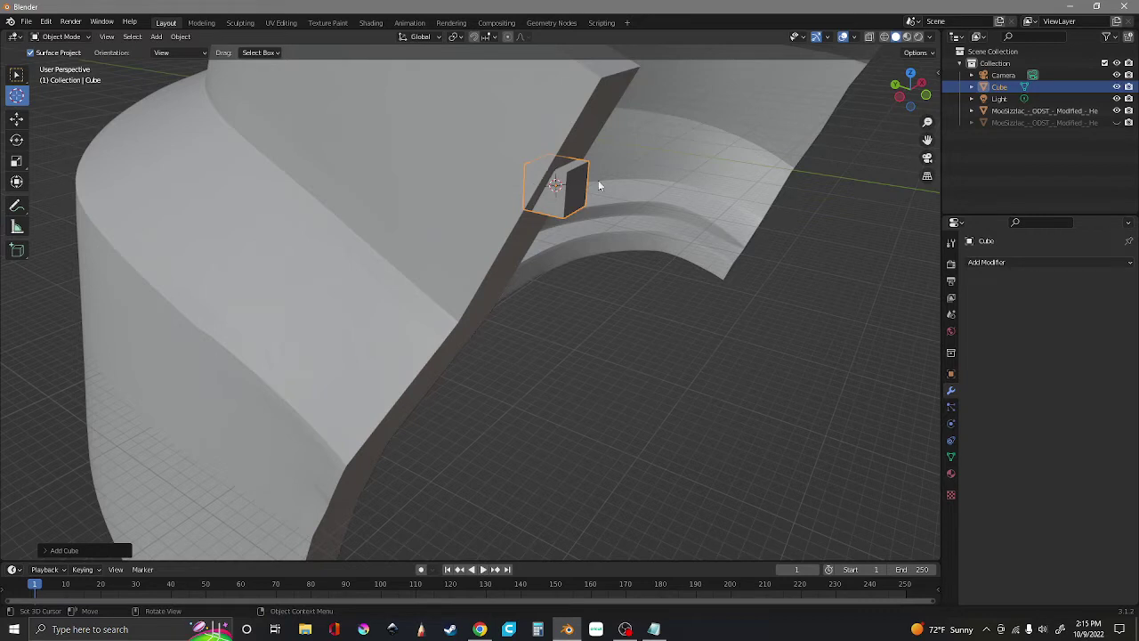
Step: Rotate the cube about 21 degrees around the X axis
{"action": "left_click", "coordinate": [16, 140]}
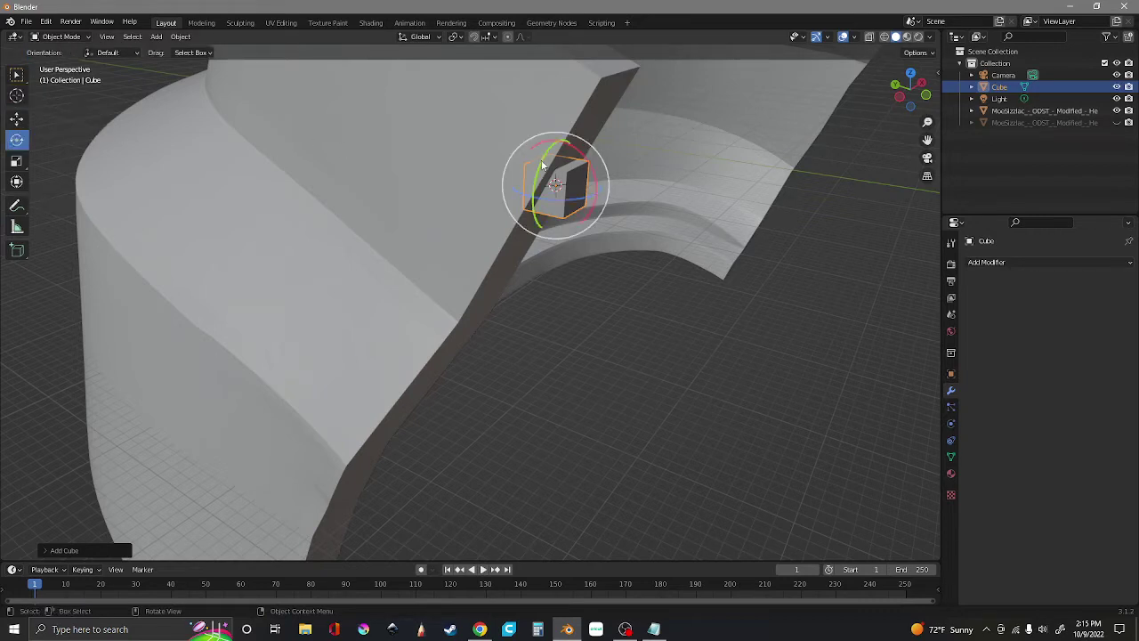
{"action": "left_click_drag", "start_coordinate": [580, 158], "coordinate": [586, 164]}
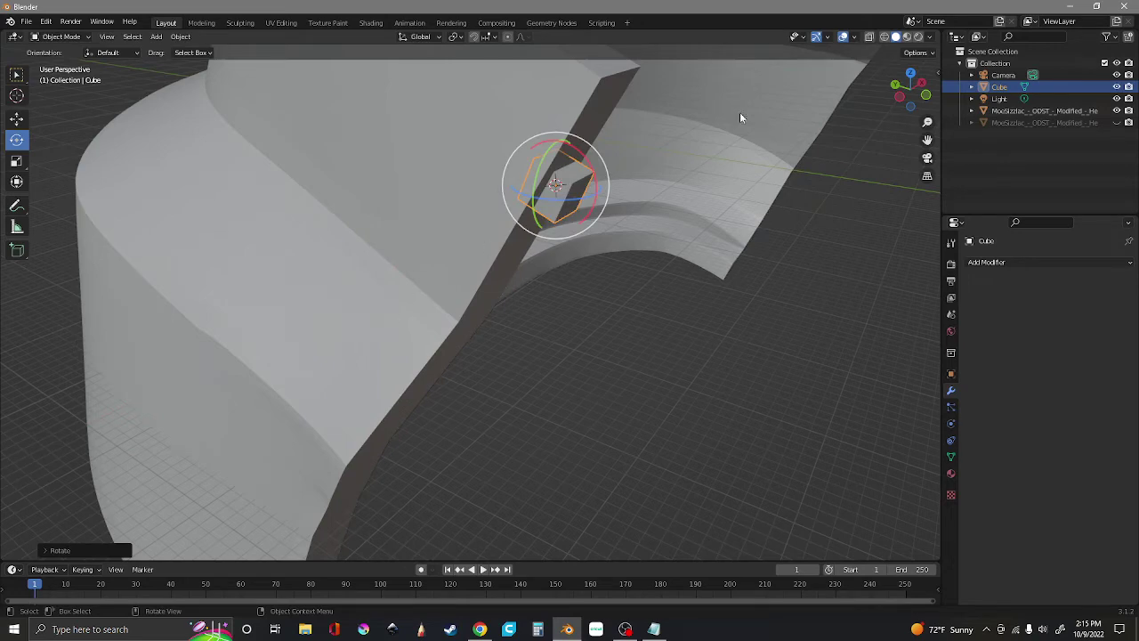
{"action": "left_click_drag", "start_coordinate": [916, 100], "coordinate": [916, 99]}
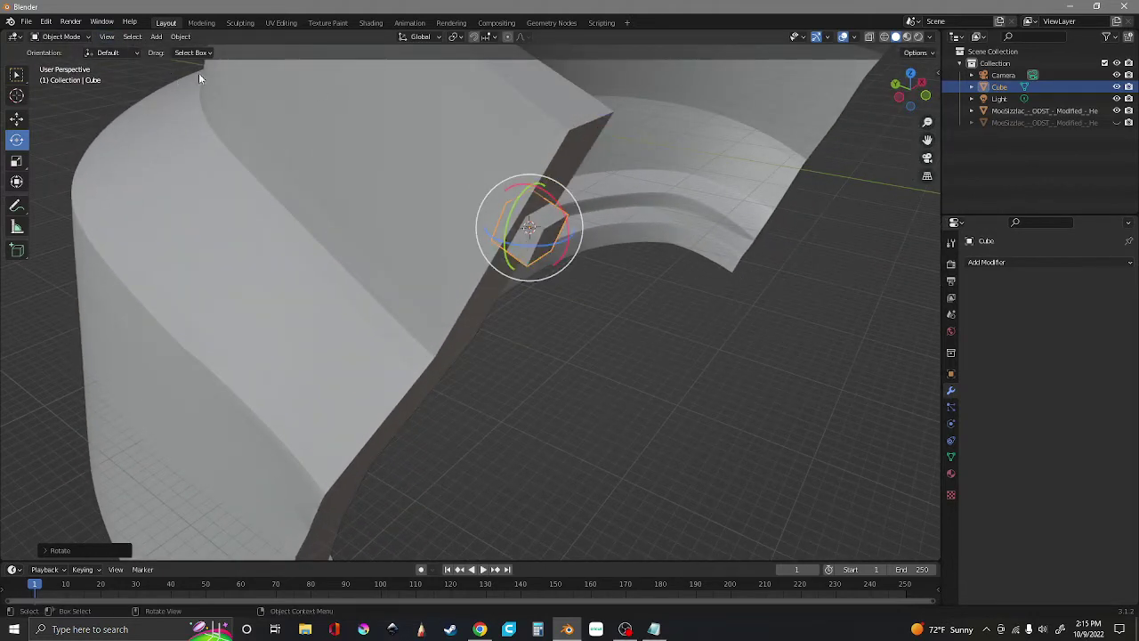
Step: In face-select Edit Mode, scale the cube down to about 0.88, then return to Object Mode
{"action": "left_click", "coordinate": [62, 36]}
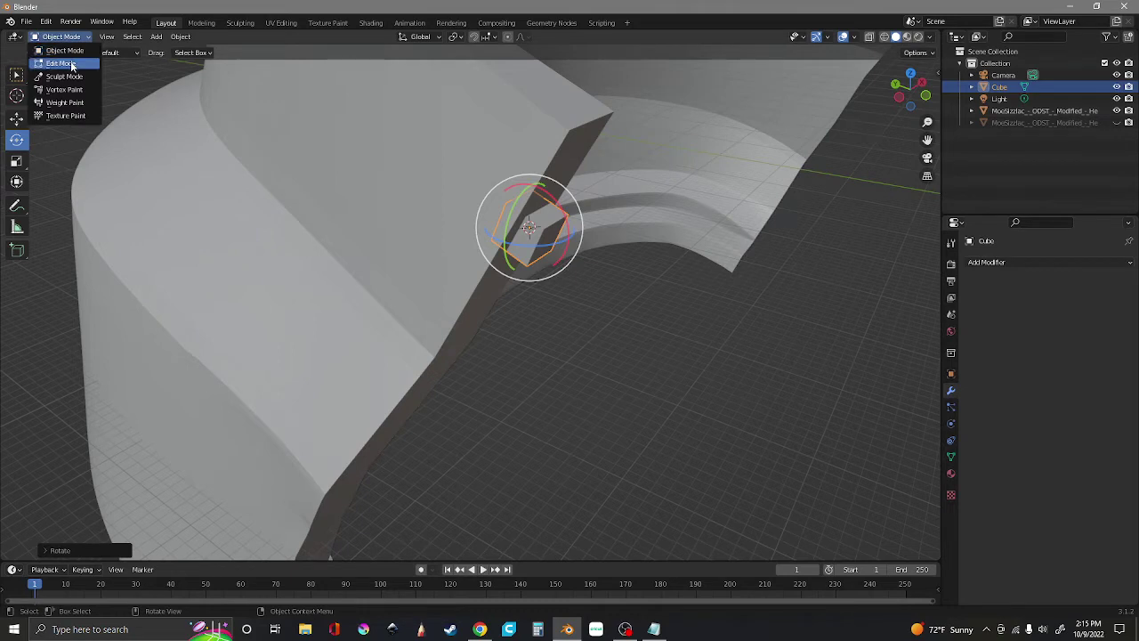
{"action": "left_click", "coordinate": [71, 64]}
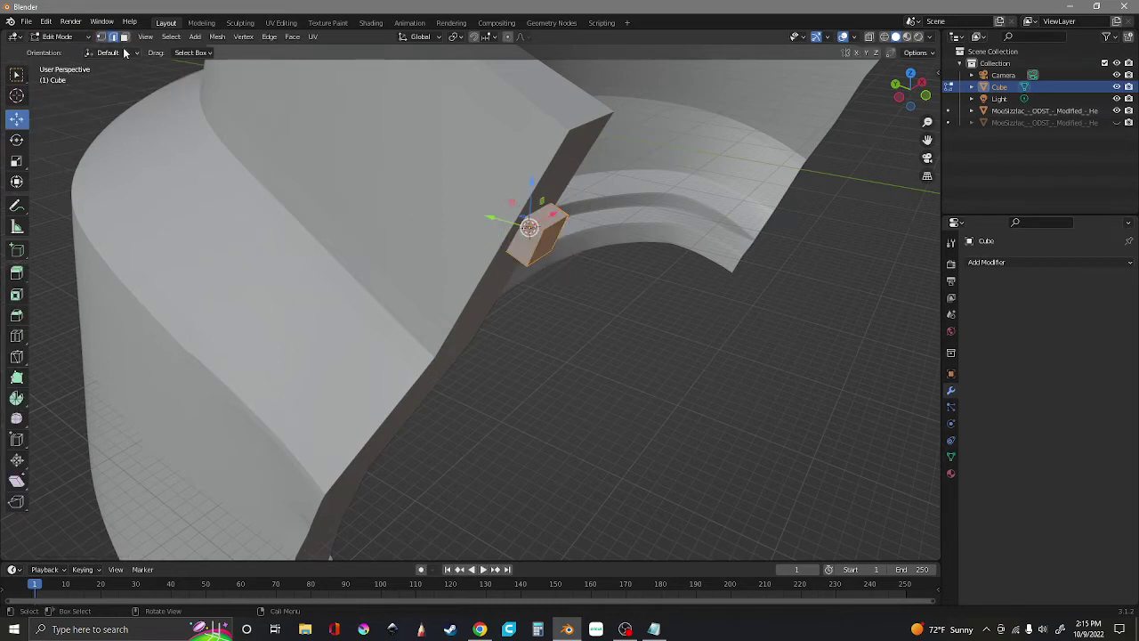
{"action": "left_click", "coordinate": [124, 36]}
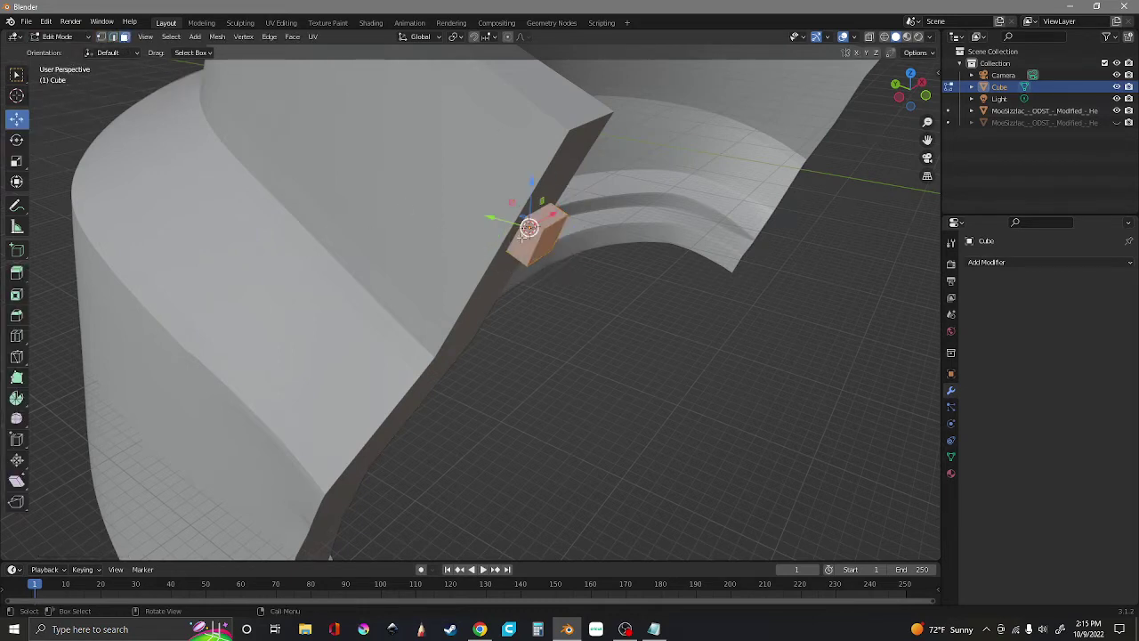
{"action": "left_click_drag", "start_coordinate": [909, 89], "coordinate": [538, 175]}
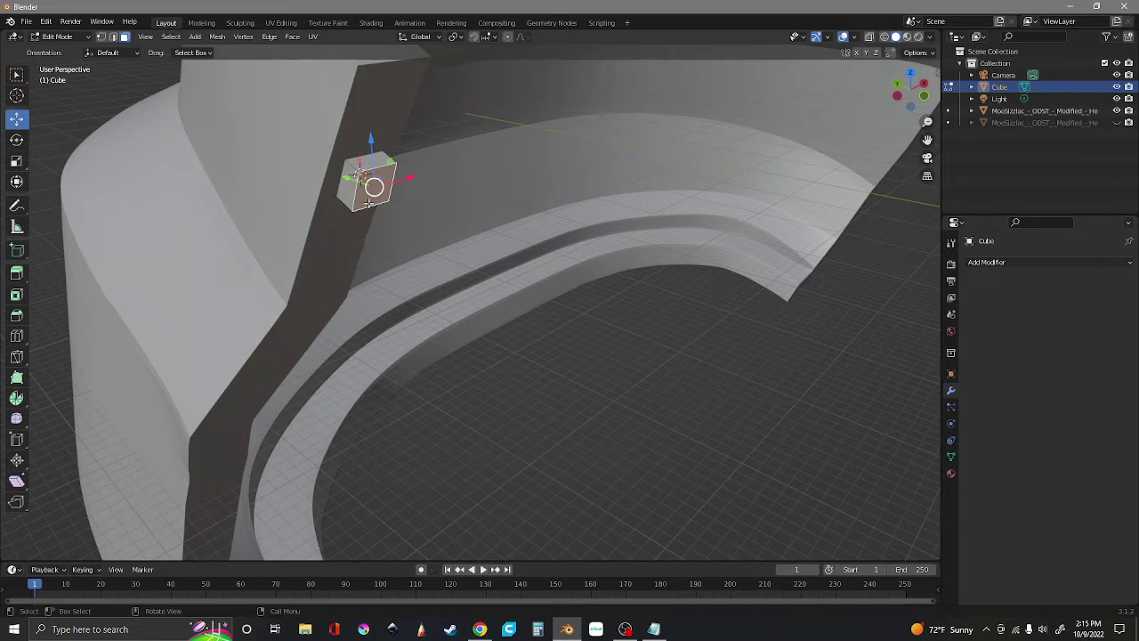
{"action": "key", "text": "s"}
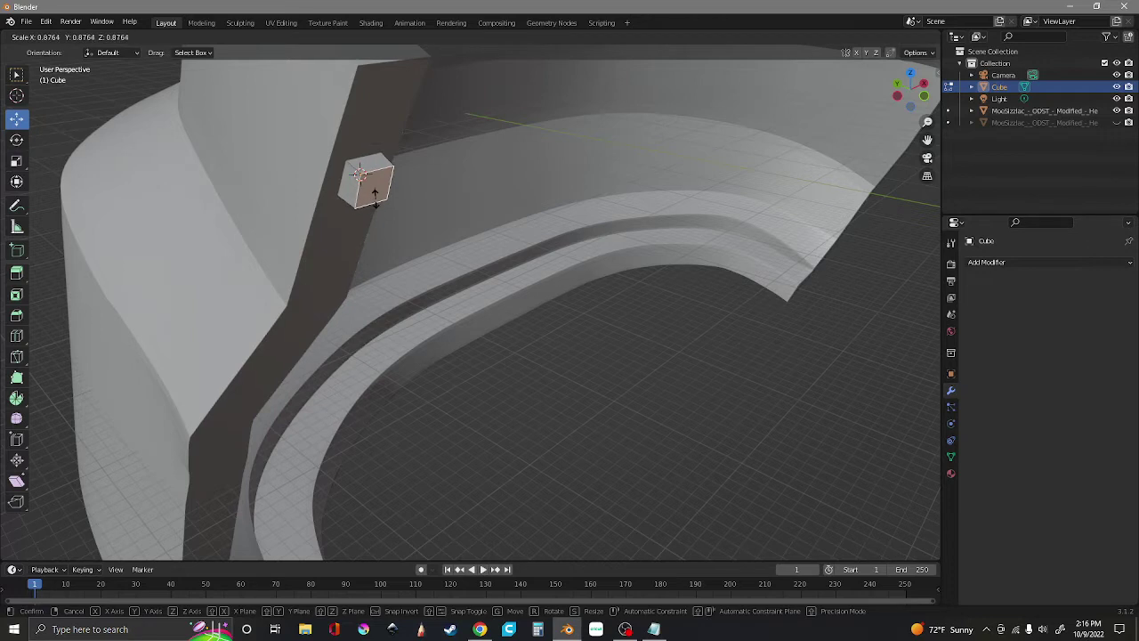
{"action": "left_click", "coordinate": [374, 188]}
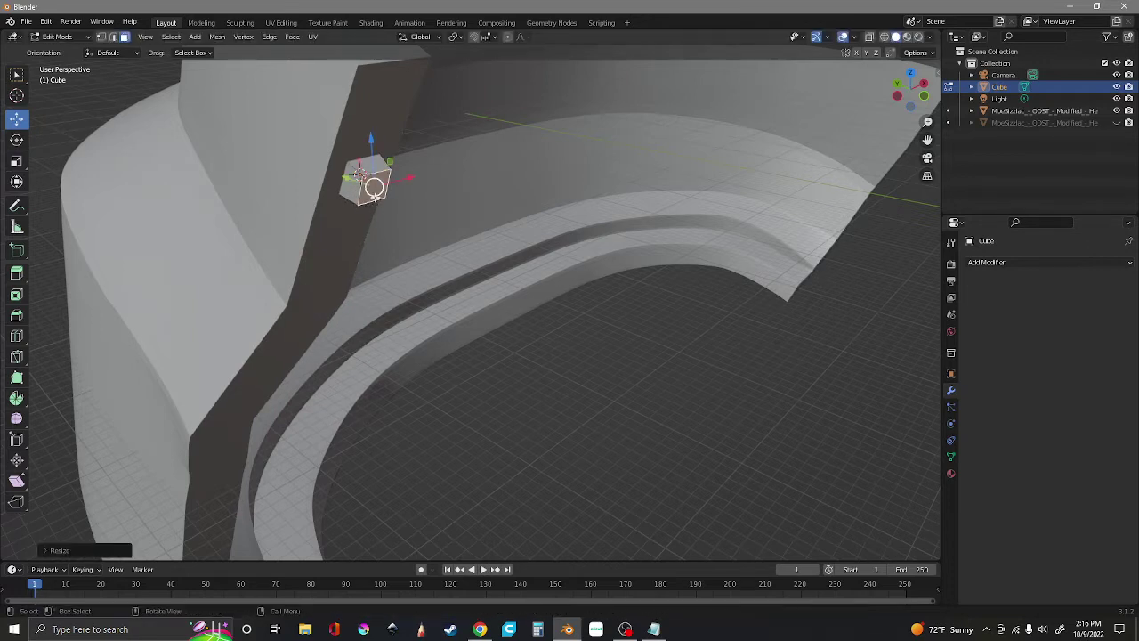
{"action": "left_click", "coordinate": [523, 374]}
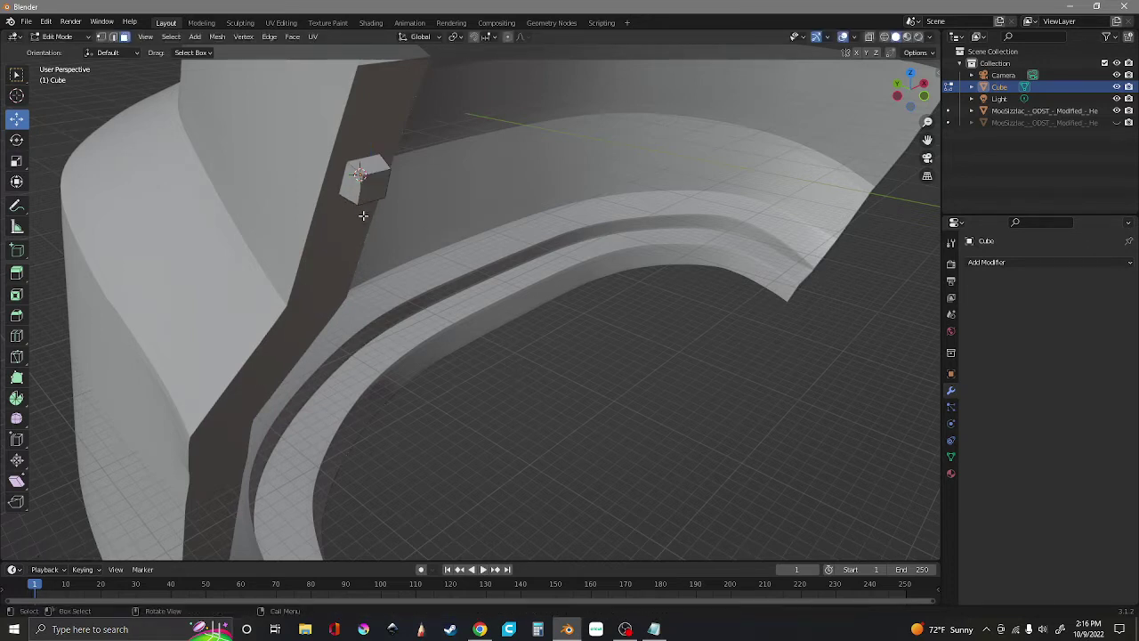
{"action": "left_click", "coordinate": [59, 37]}
{"action": "left_click", "coordinate": [64, 51]}
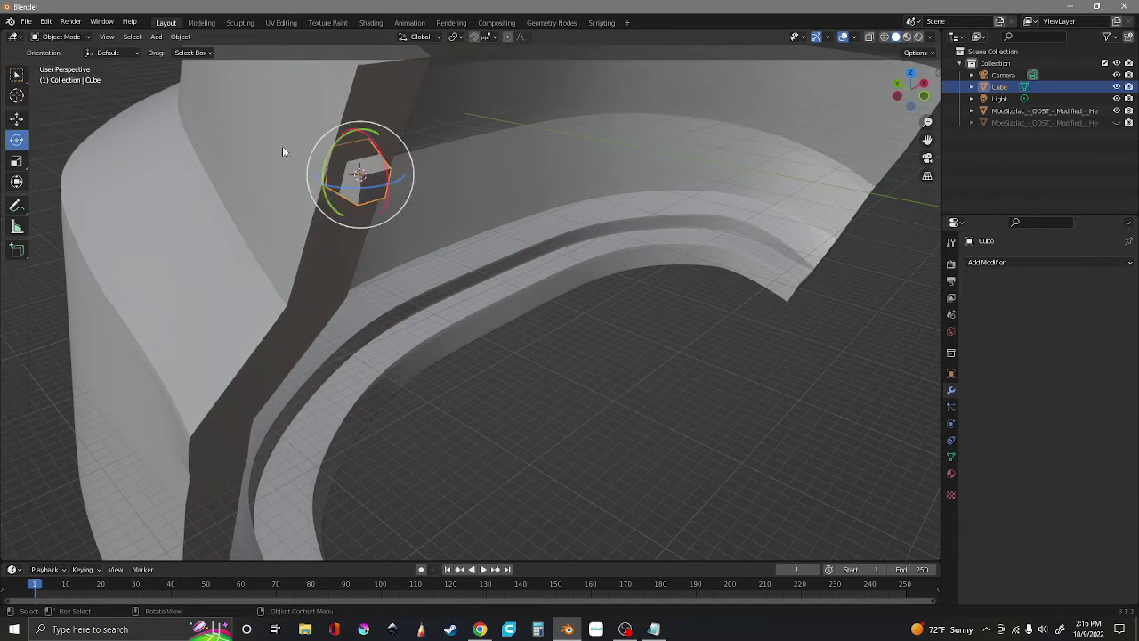
Step: Copy the small cube and paste it back in as Cube.001
{"action": "right_click", "coordinate": [384, 177]}
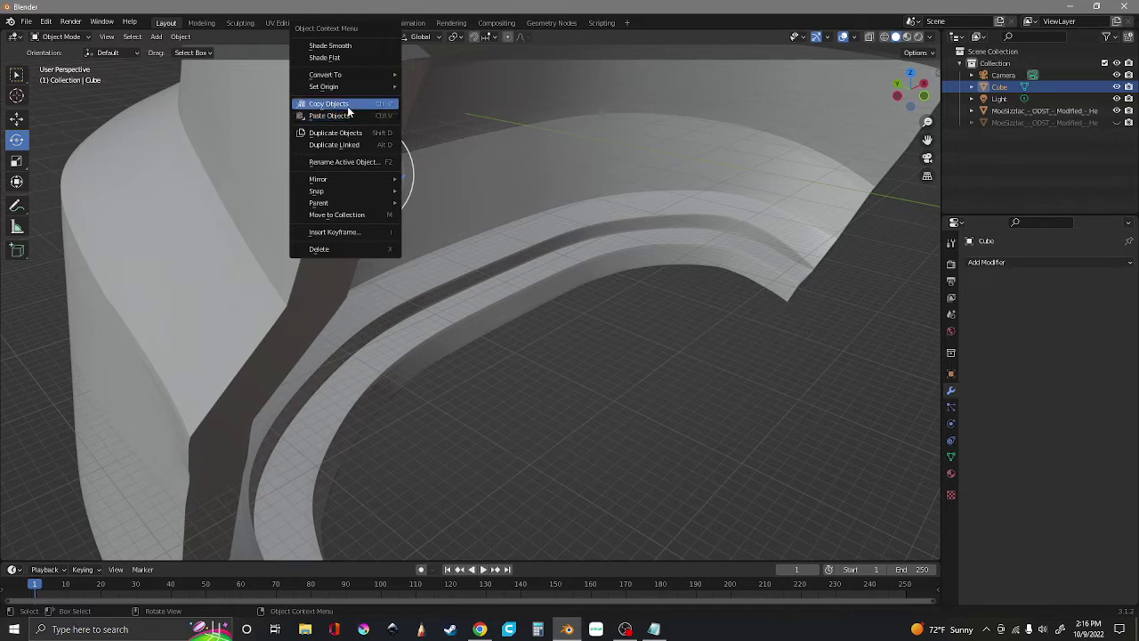
{"action": "left_click", "coordinate": [342, 104]}
{"action": "right_click", "coordinate": [359, 160]}
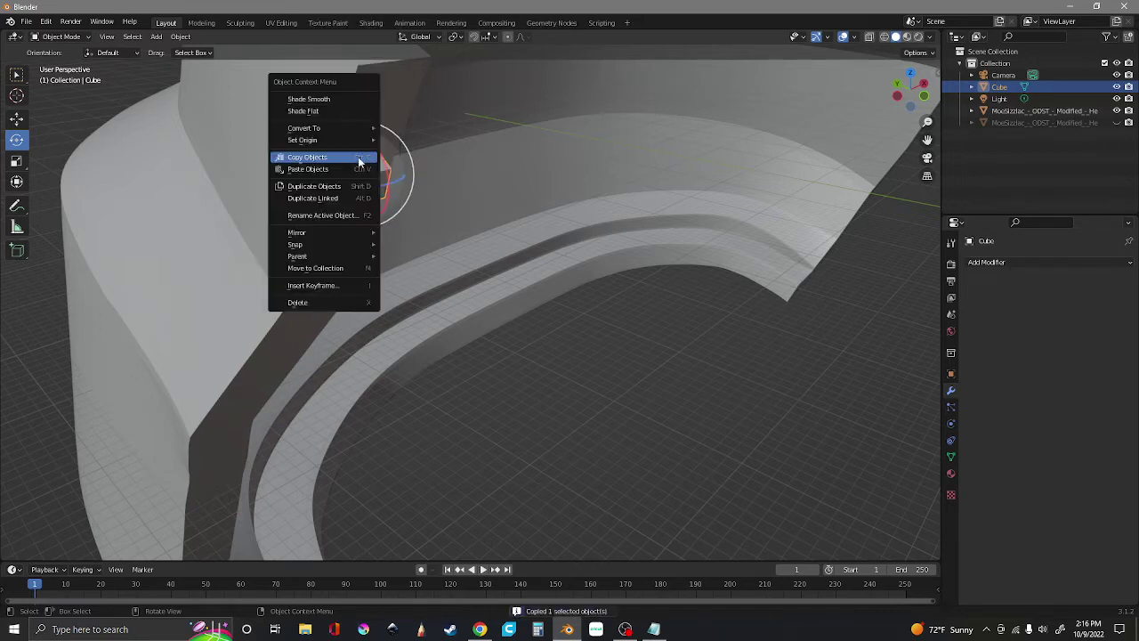
{"action": "left_click", "coordinate": [355, 169]}
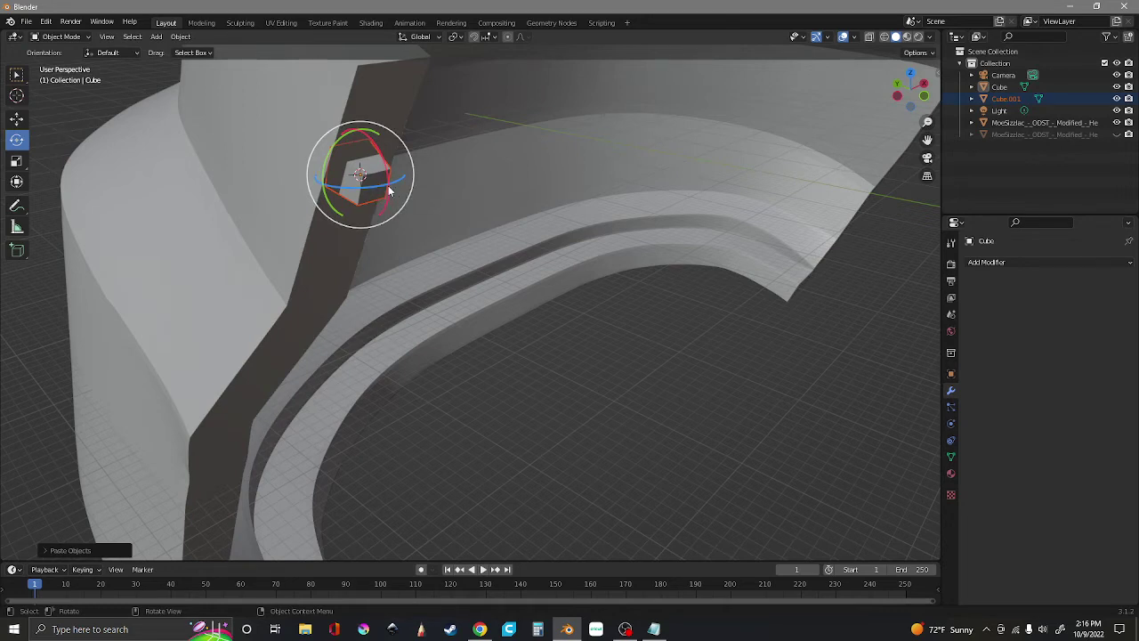
Step: Hide Cube.001 and the first helmet object, and unhide the other helmet object
{"action": "left_click", "coordinate": [1116, 99]}
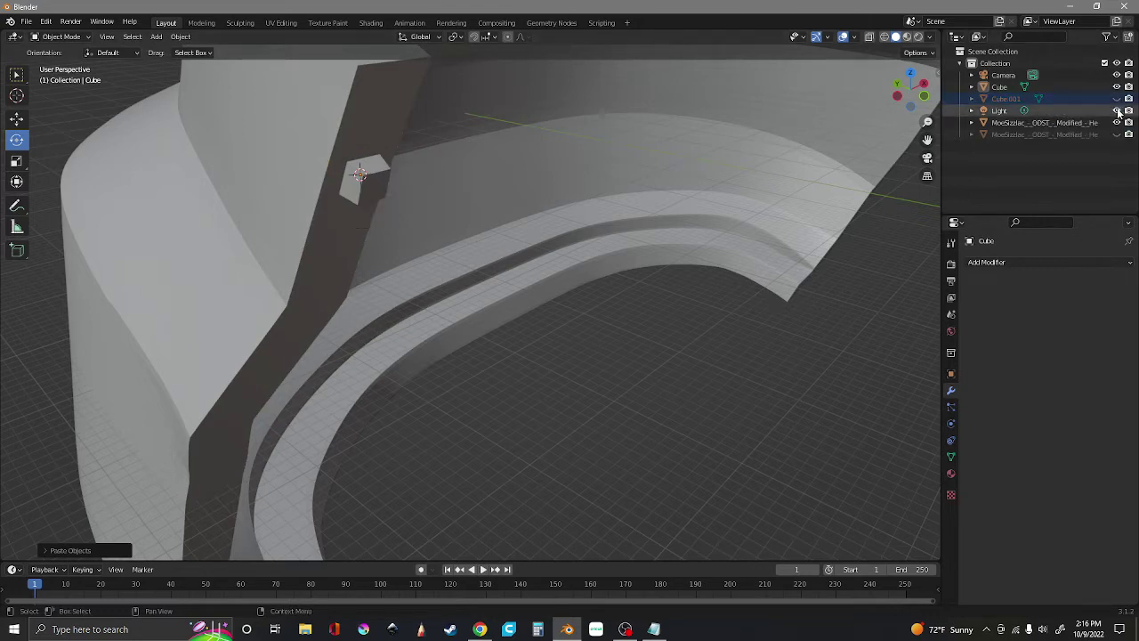
{"action": "left_click", "coordinate": [1116, 122]}
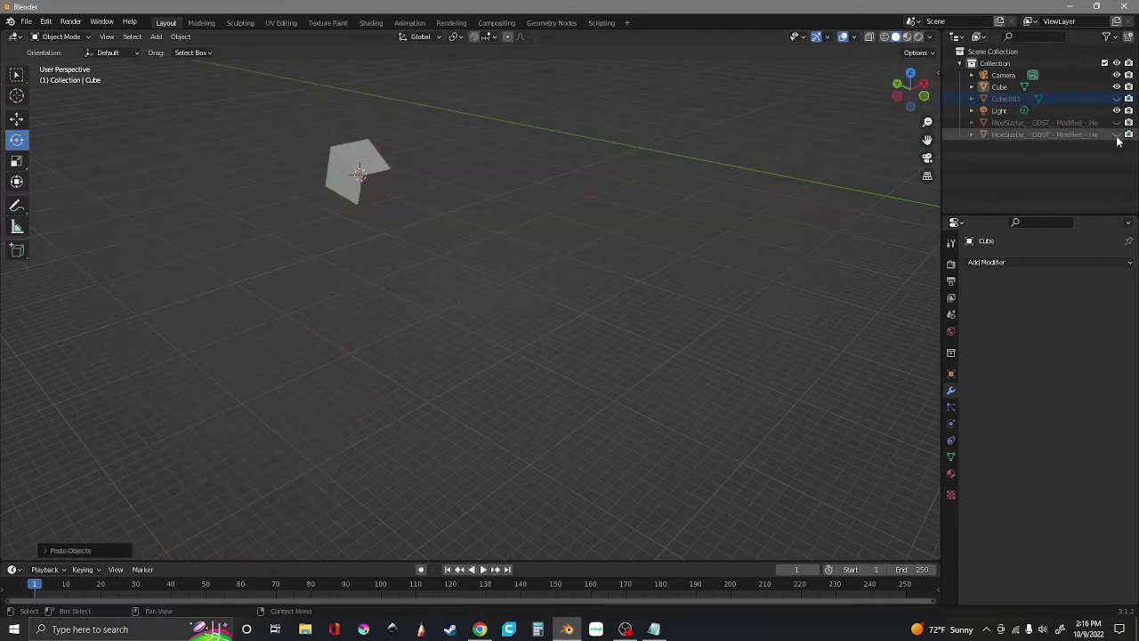
{"action": "left_click", "coordinate": [1116, 135]}
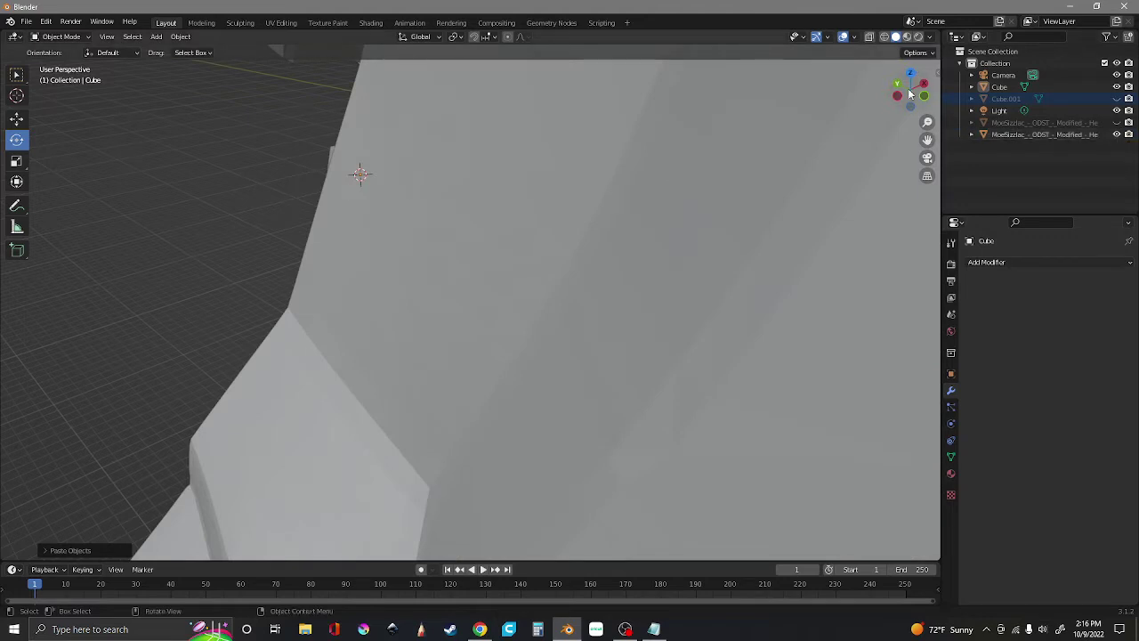
Step: Select the small cube, then add the helmet as the active selection
{"action": "left_click_drag", "start_coordinate": [913, 96], "coordinate": [926, 138]}
{"action": "left_click_drag", "start_coordinate": [902, 95], "coordinate": [854, 116]}
{"action": "left_click_drag", "start_coordinate": [927, 140], "coordinate": [683, 211]}
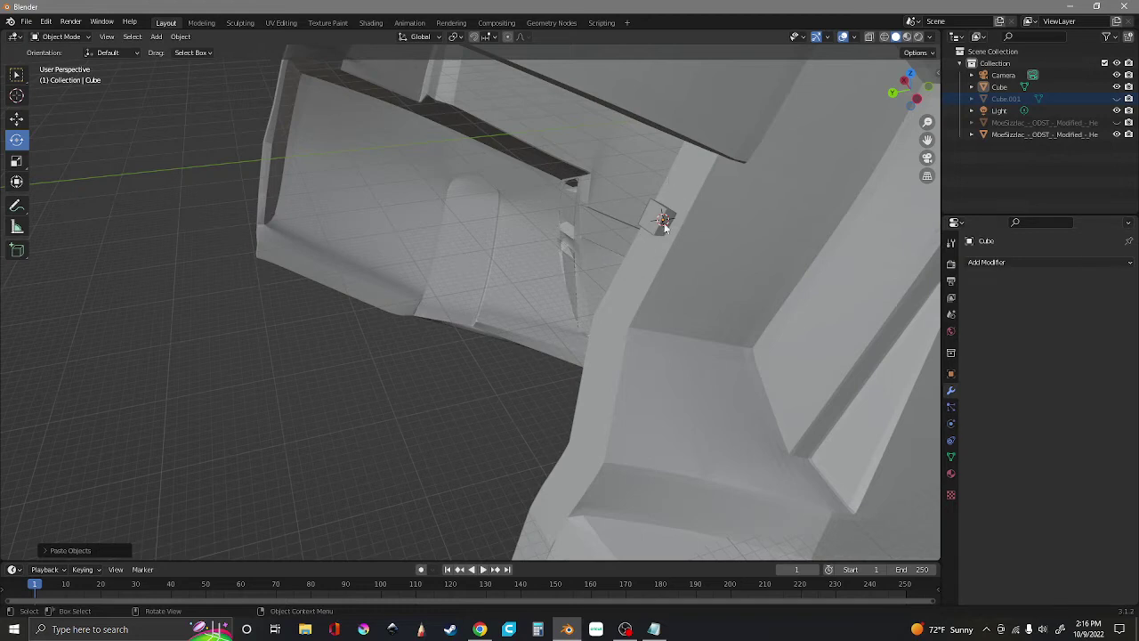
{"action": "left_click", "coordinate": [651, 226]}
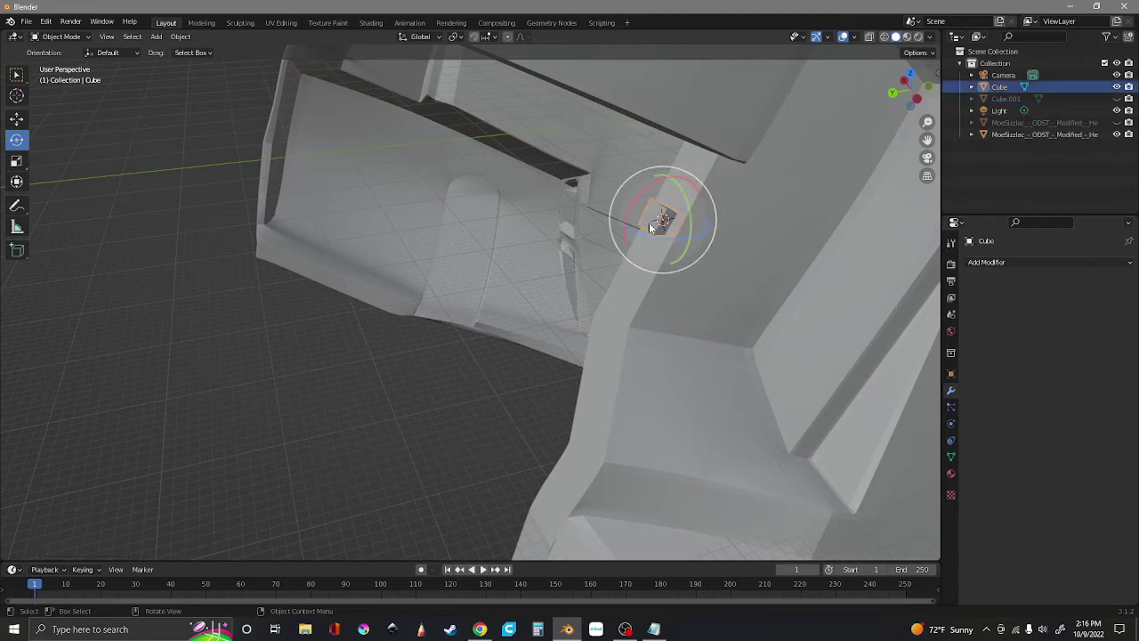
{"action": "left_click", "coordinate": [774, 217], "text": "shift"}
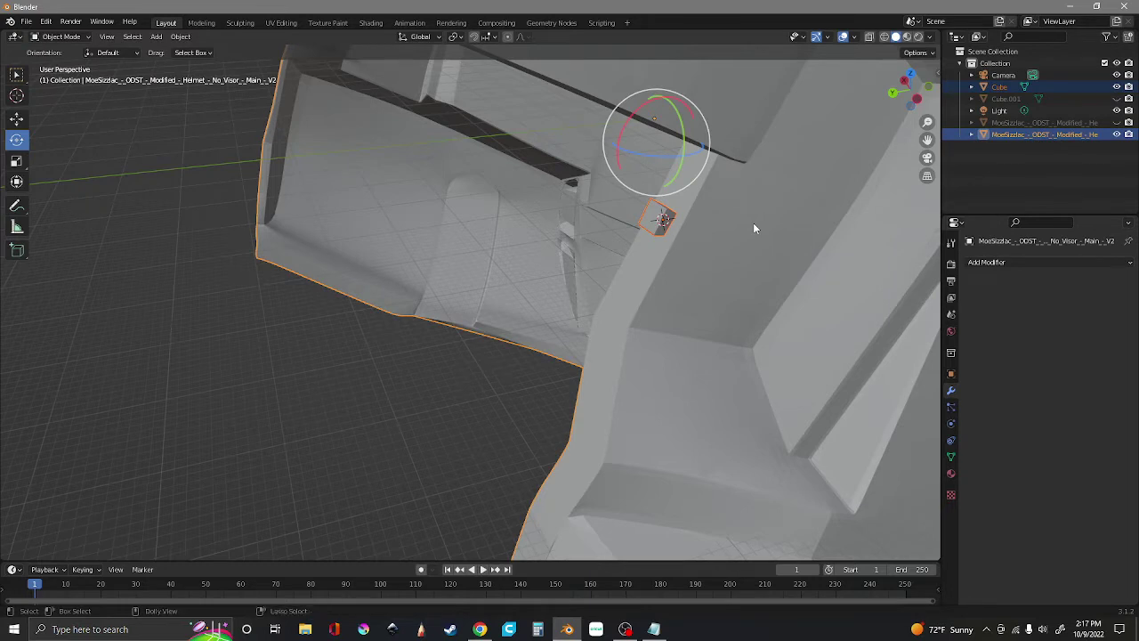
Step: Join the small cube into the helmet with Ctrl+J
{"action": "key", "text": "ctrl+j"}
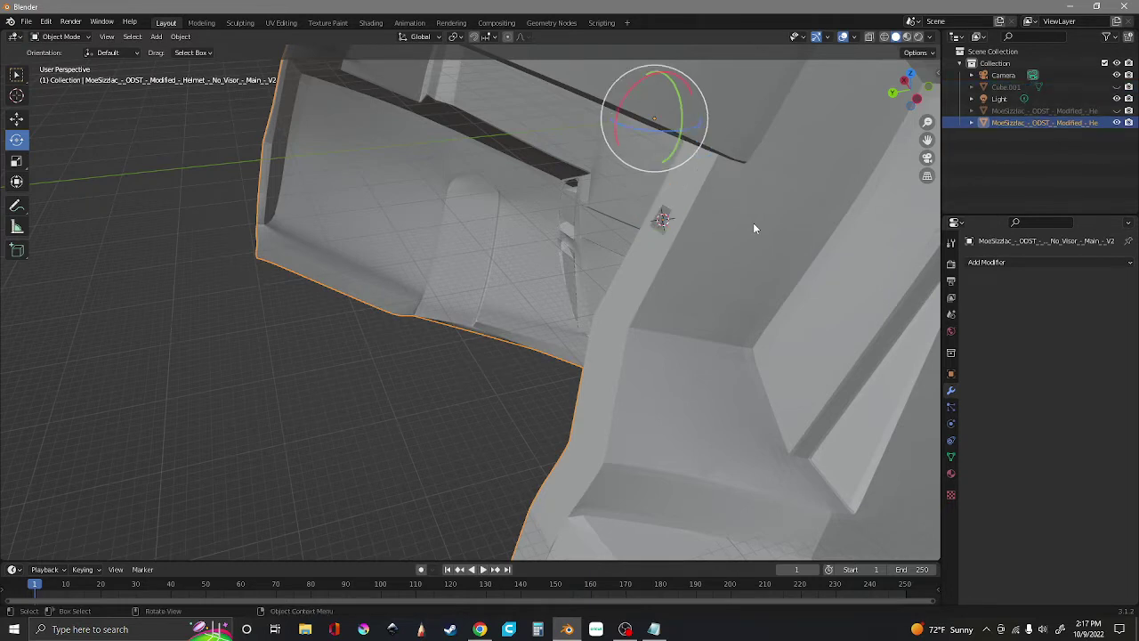
{"action": "middle_click_drag", "start_coordinate": [686, 218], "coordinate": [786, 209]}
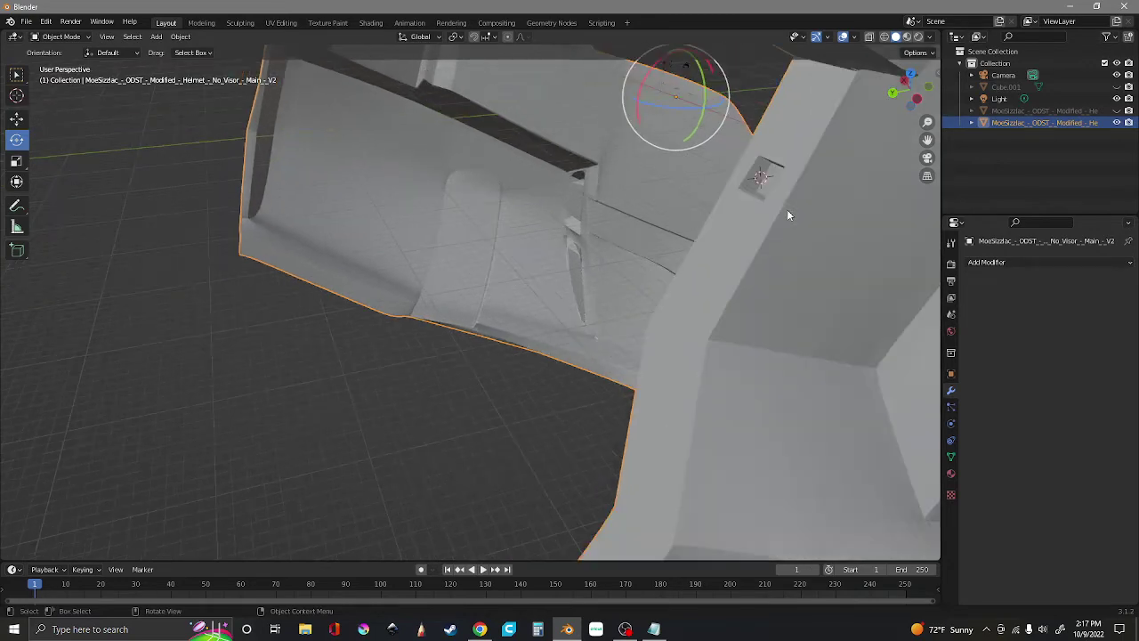
{"action": "left_click", "coordinate": [422, 353]}
{"action": "middle_click_drag", "start_coordinate": [757, 176], "coordinate": [819, 199]}
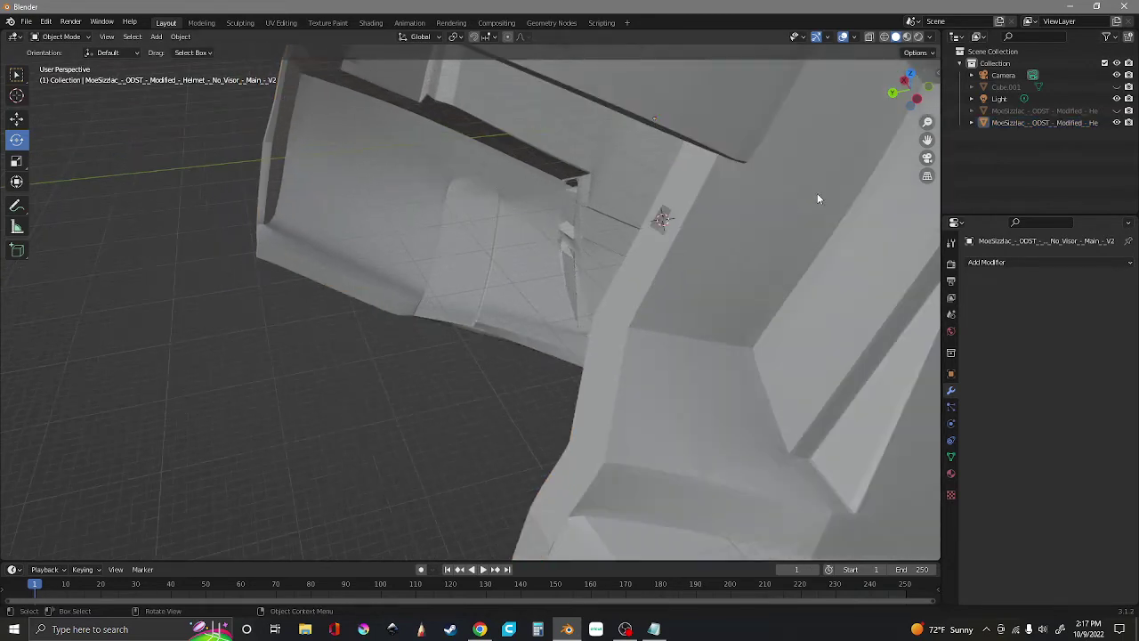
Step: Hide the joined helmet and show the other helmet piece and Cube.001
{"action": "left_click", "coordinate": [1117, 123]}
{"action": "left_click", "coordinate": [1118, 110]}
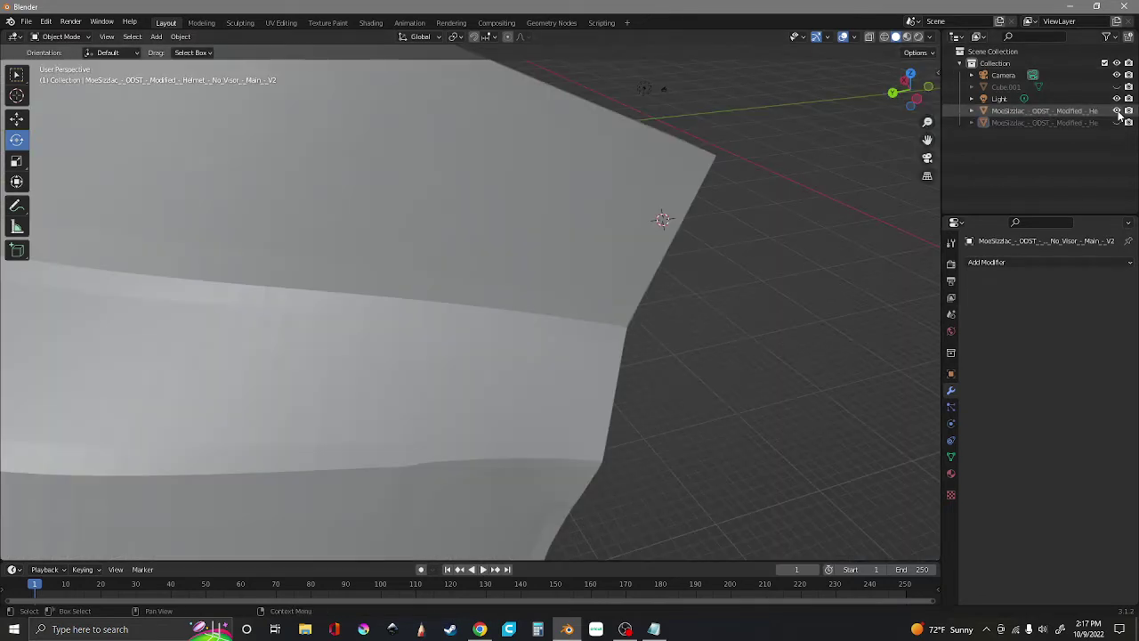
{"action": "left_click", "coordinate": [1117, 86]}
{"action": "left_click_drag", "start_coordinate": [913, 110], "coordinate": [785, 171]}
{"action": "left_click_drag", "start_coordinate": [927, 140], "coordinate": [611, 284]}
{"action": "middle_click_drag", "start_coordinate": [611, 284], "coordinate": [684, 218], "text": "shift"}
{"action": "mouse_move", "coordinate": [909, 96]}
{"action": "left_mouse_down"}
{"action": "mouse_move", "coordinate": [894, 105]}
{"action": "mouse_move", "coordinate": [907, 97]}
{"action": "left_mouse_up"}
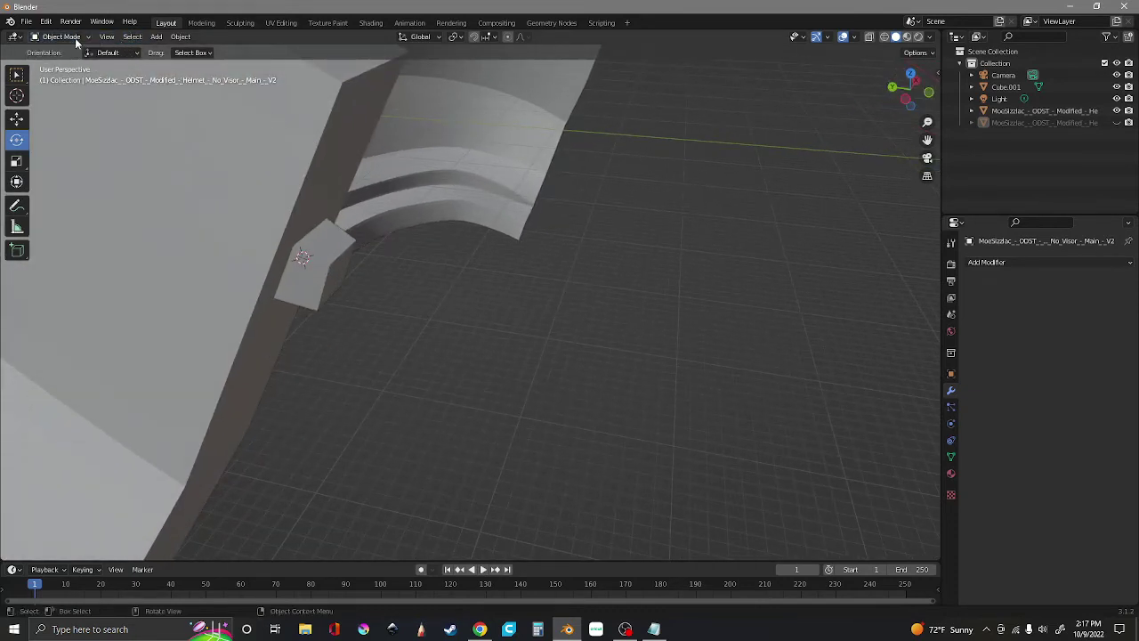
Step: Shrink Cube.001 slightly in Edit Mode, return to Object Mode, and reselect it
{"action": "left_click", "coordinate": [329, 279]}
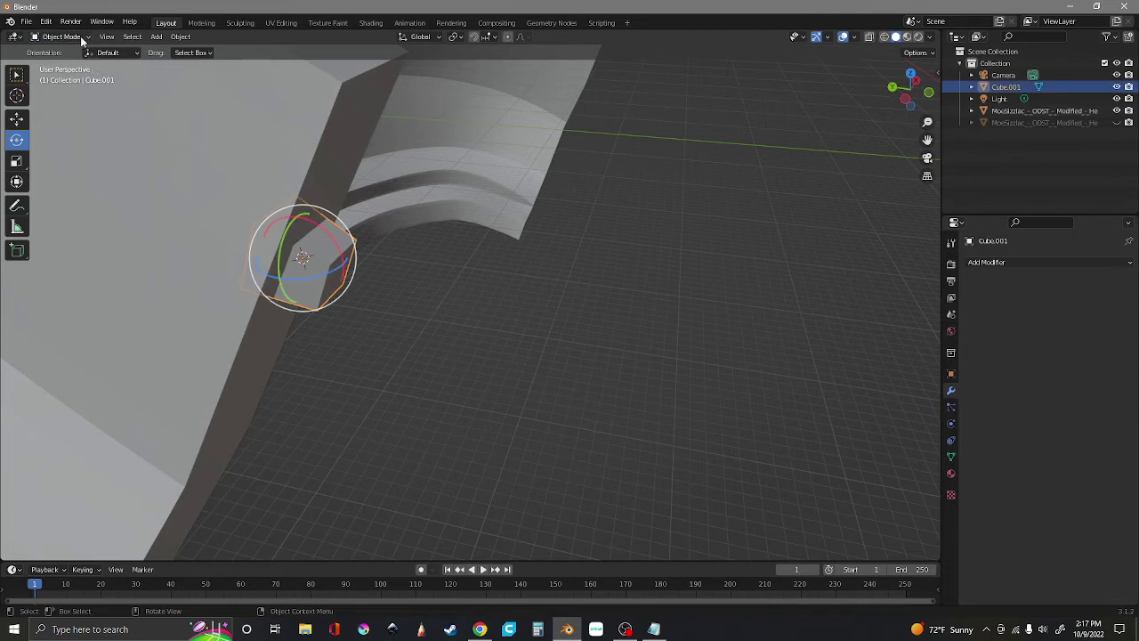
{"action": "left_click", "coordinate": [78, 37]}
{"action": "left_click", "coordinate": [89, 63]}
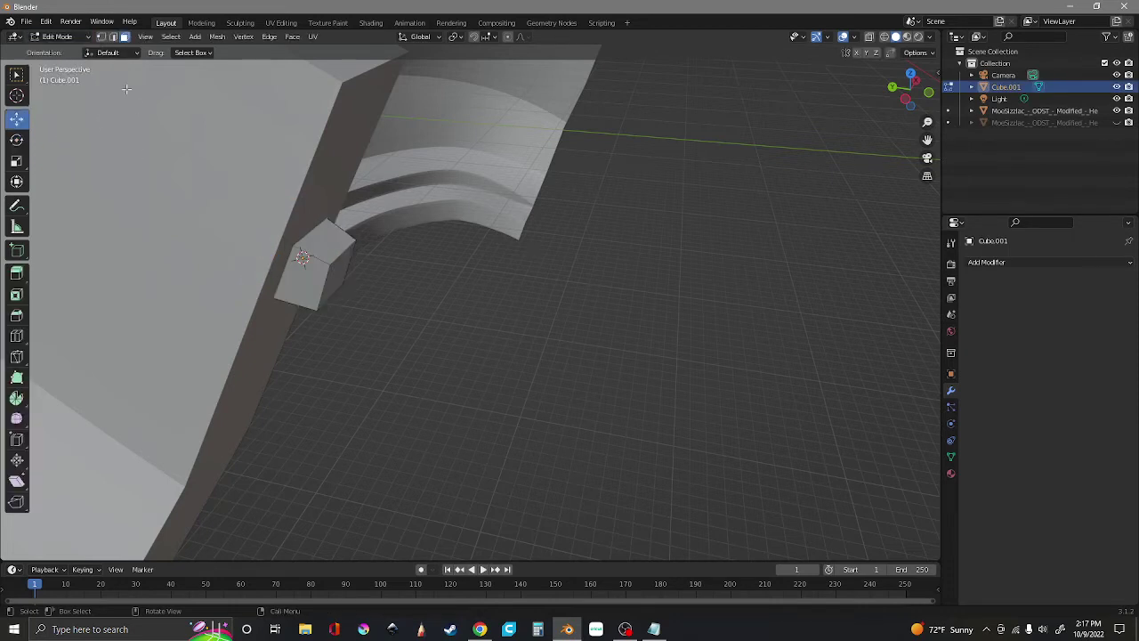
{"action": "key", "text": "a"}
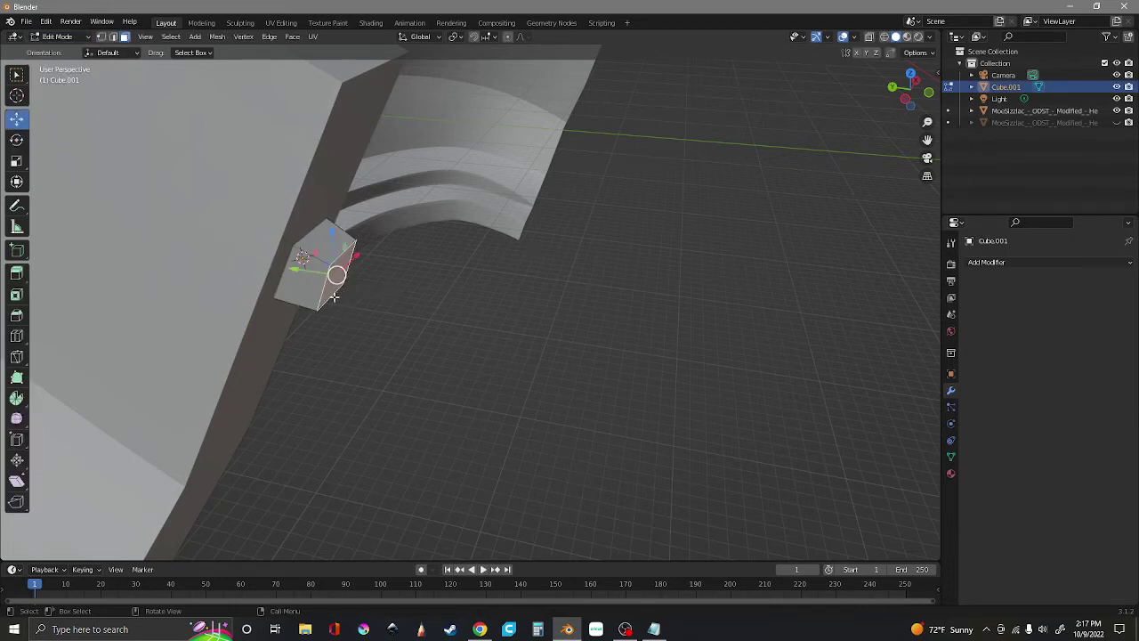
{"action": "key", "text": "s"}
{"action": "left_click", "coordinate": [329, 292]}
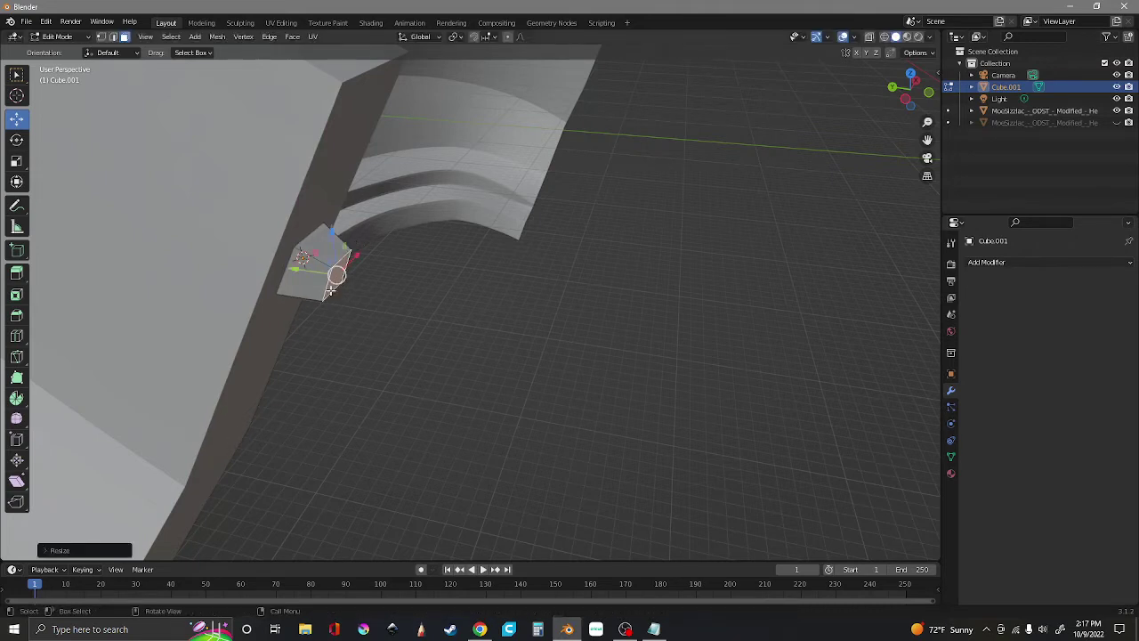
{"action": "left_click", "coordinate": [66, 37]}
{"action": "left_click", "coordinate": [70, 51]}
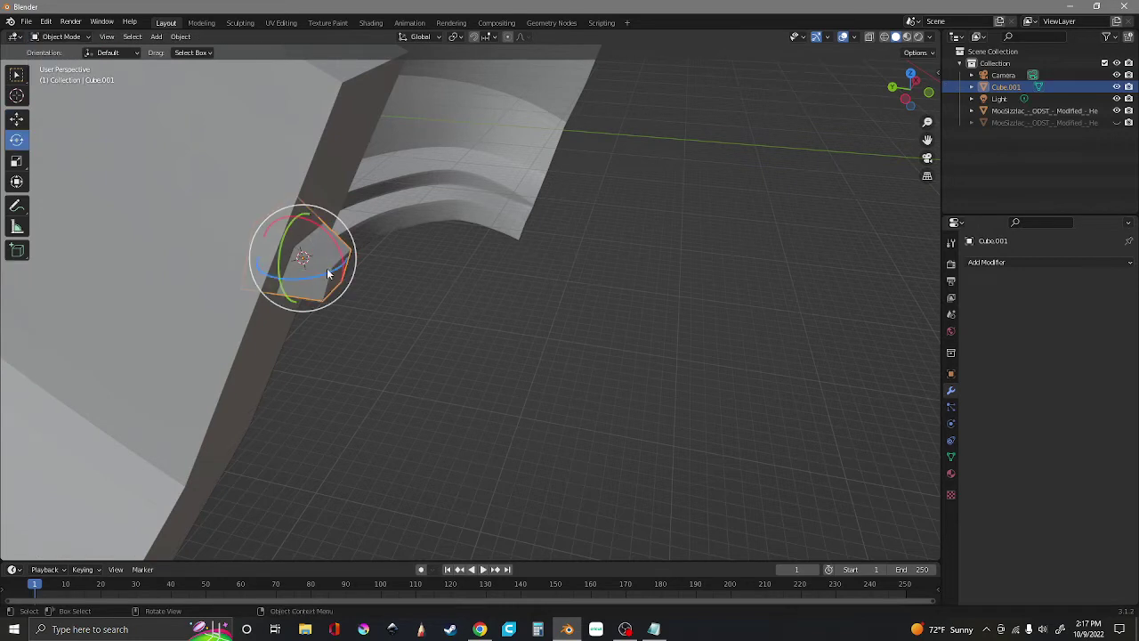
{"action": "left_click", "coordinate": [450, 379]}
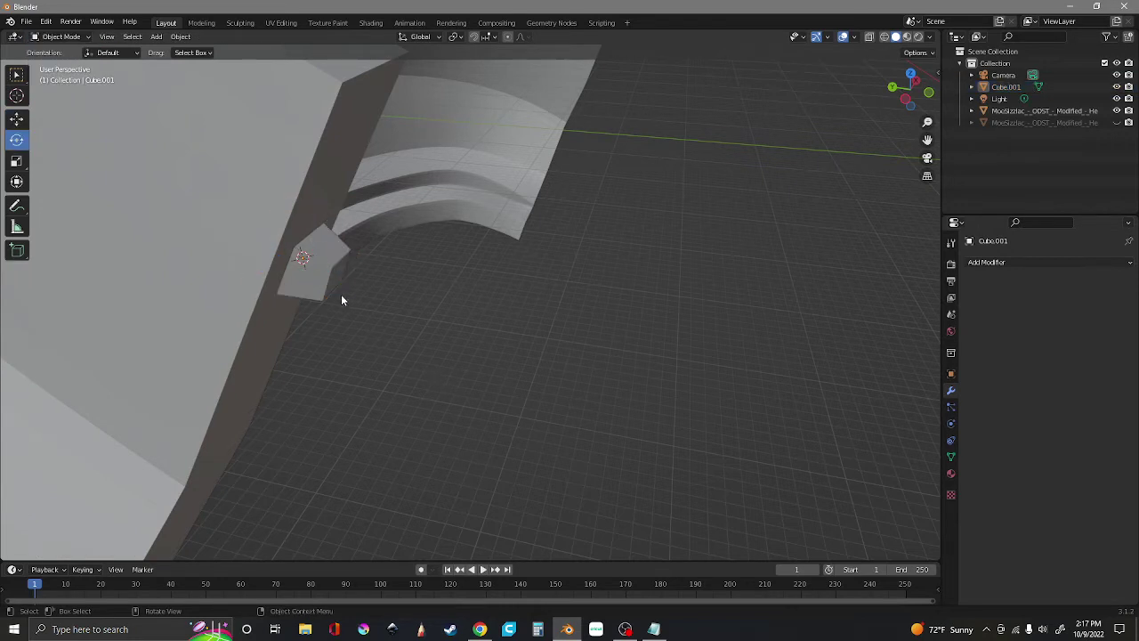
{"action": "middle_click_drag", "start_coordinate": [341, 300], "coordinate": [338, 304]}
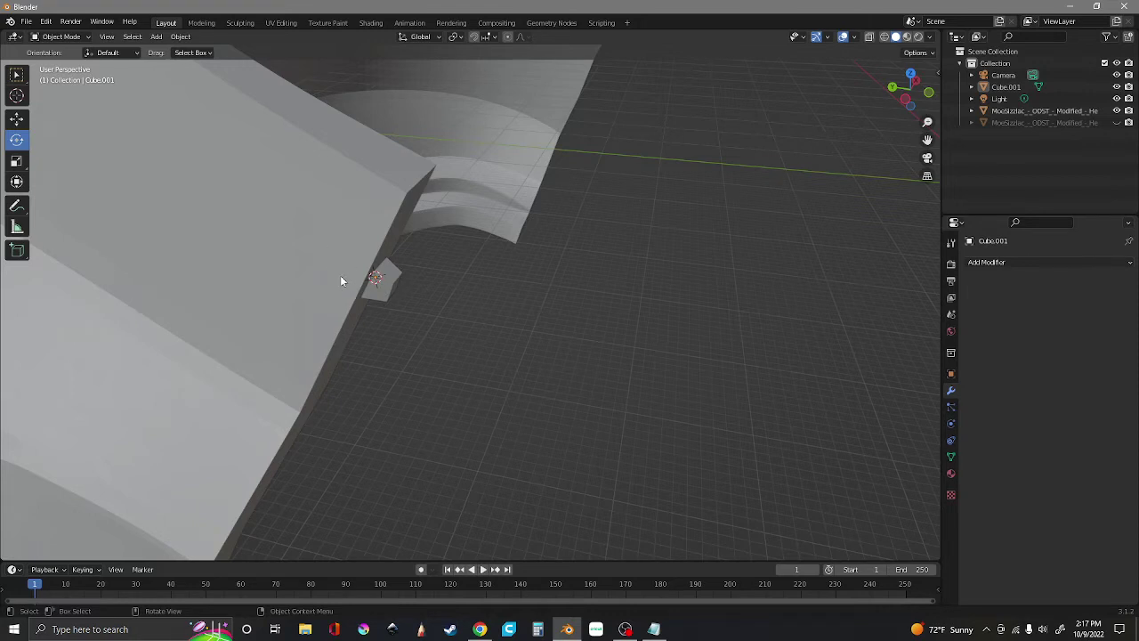
{"action": "left_click", "coordinate": [384, 297]}
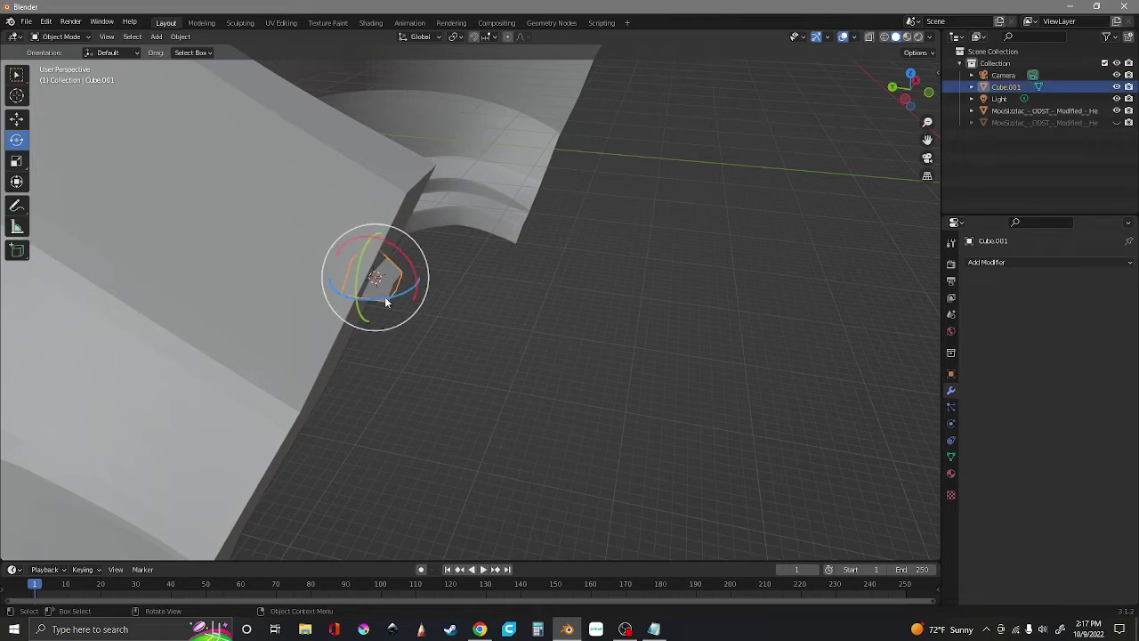
Step: Delete the small cube Cube.001 from the scene
{"action": "left_click", "coordinate": [267, 256]}
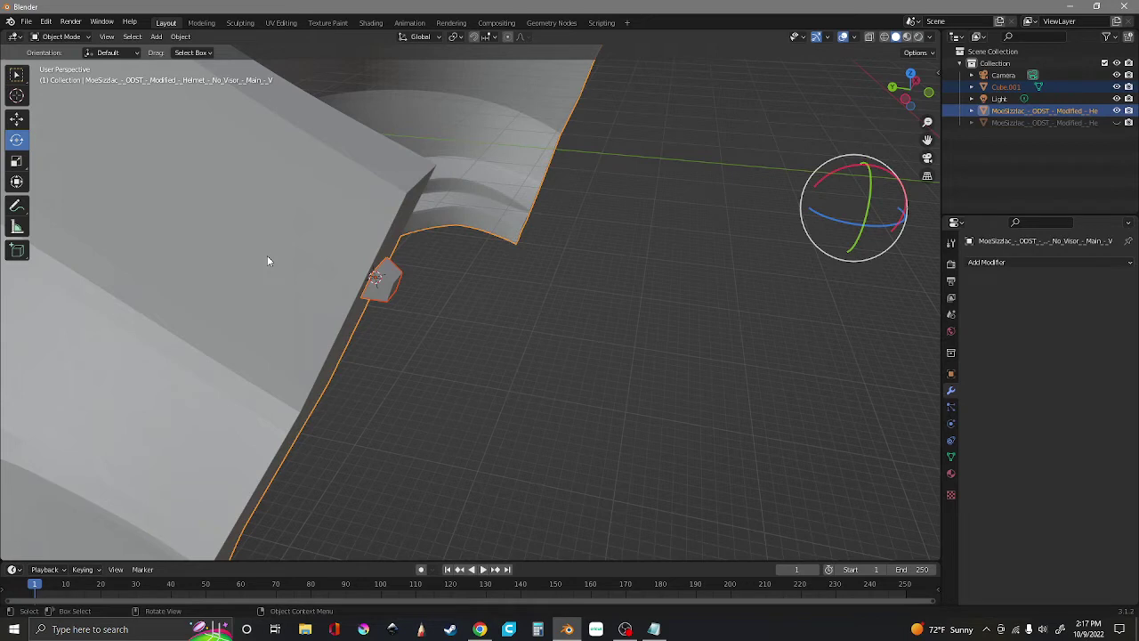
{"action": "key", "text": "ctrl"}
{"action": "key", "text": "Delete"}
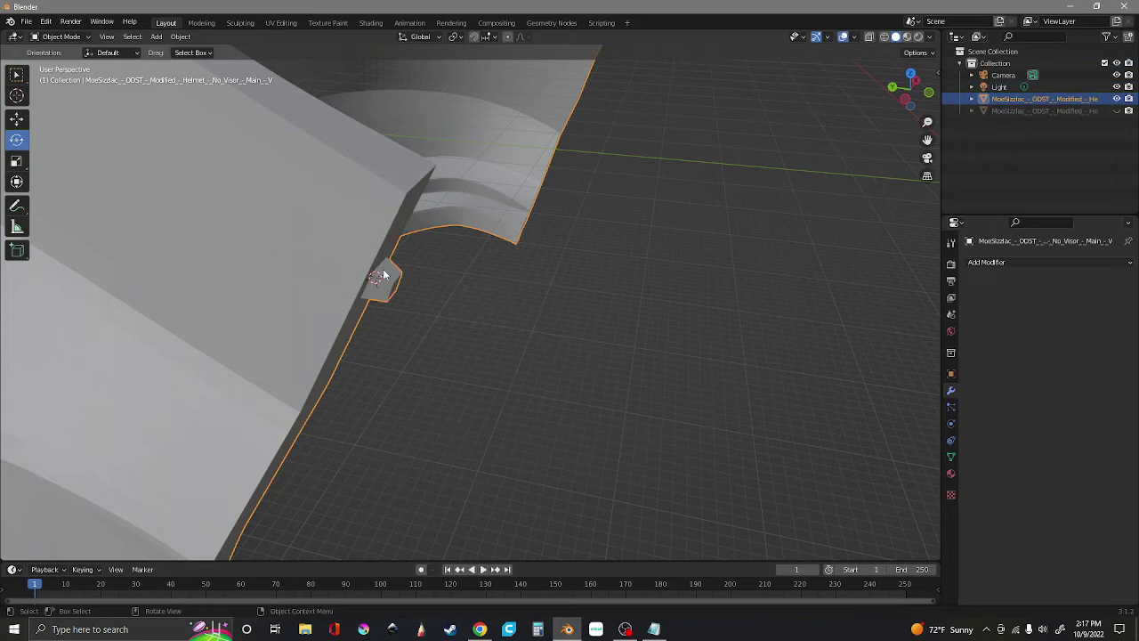
{"action": "left_click_drag", "start_coordinate": [908, 98], "coordinate": [910, 96]}
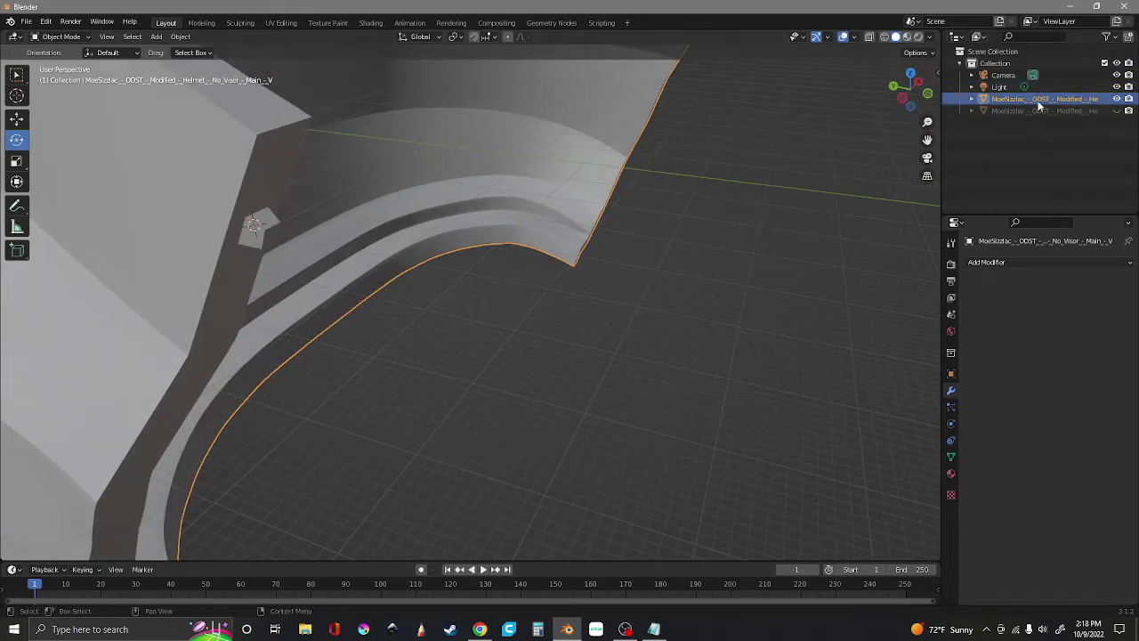
Step: Briefly show and re-hide the second helmet object, then inspect the visible piece
{"action": "left_click", "coordinate": [1117, 111]}
{"action": "left_click", "coordinate": [1116, 112]}
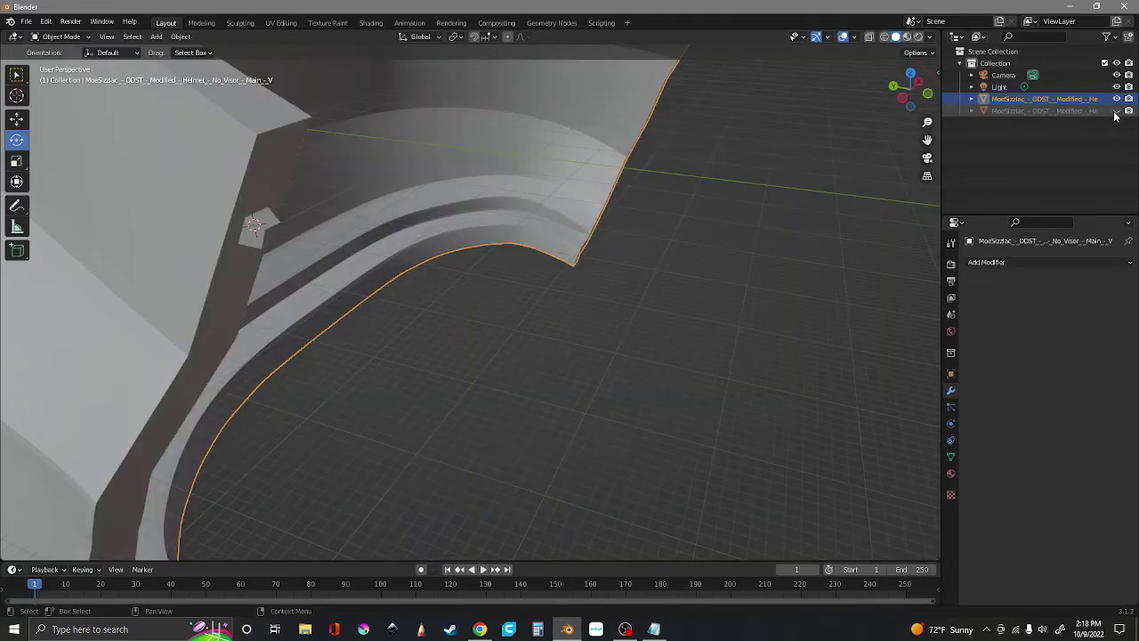
{"action": "left_click", "coordinate": [1117, 112]}
{"action": "left_click", "coordinate": [1116, 112]}
{"action": "middle_click_drag", "start_coordinate": [226, 247], "coordinate": [551, 255]}
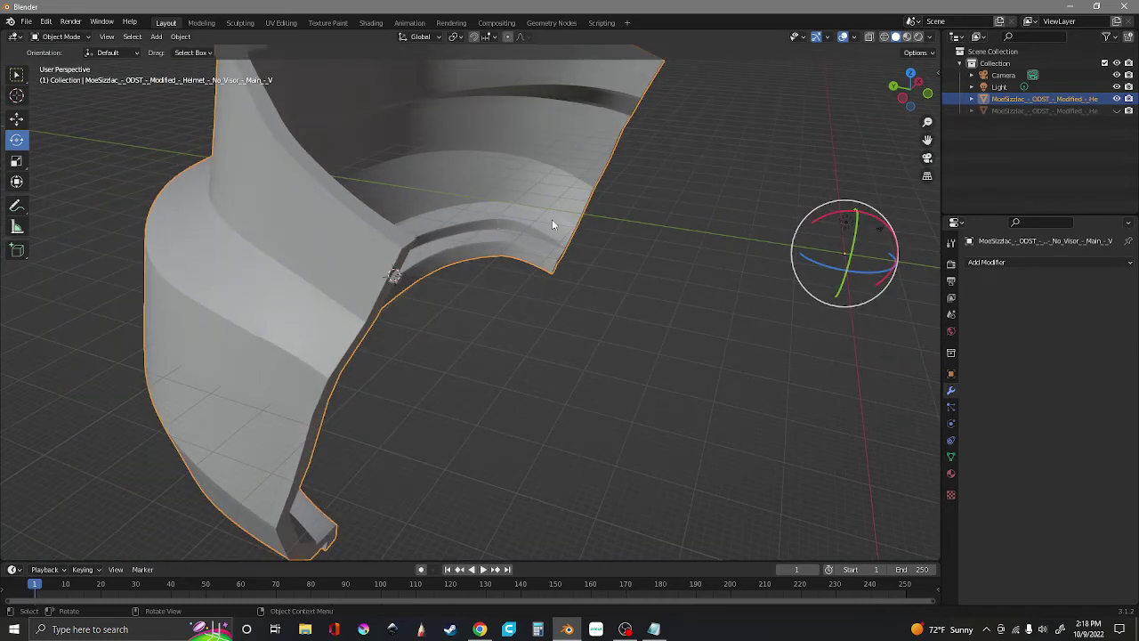
{"action": "left_click", "coordinate": [535, 351]}
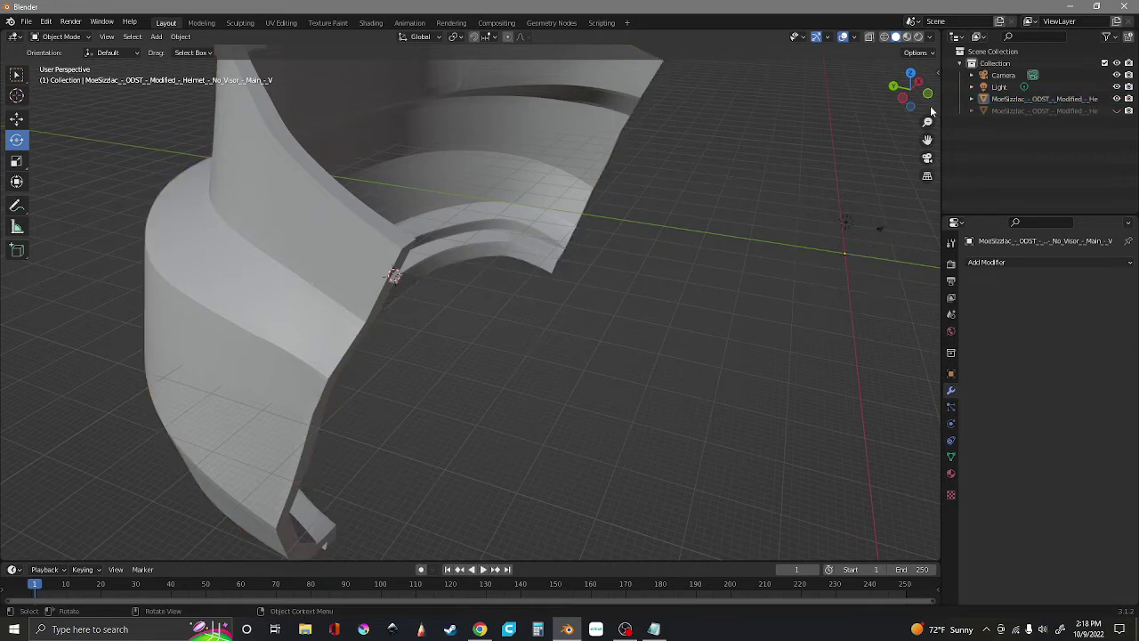
{"action": "mouse_move", "coordinate": [908, 99]}
{"action": "left_mouse_down"}
{"action": "mouse_move", "coordinate": [926, 94]}
{"action": "mouse_move", "coordinate": [904, 100]}
{"action": "left_mouse_up"}
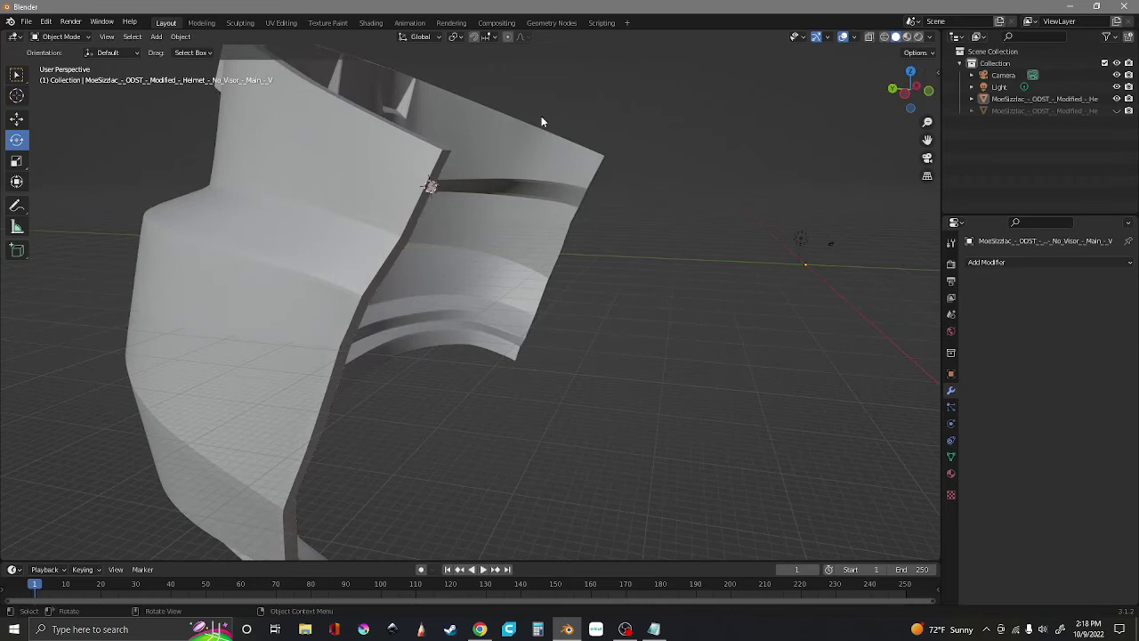
Step: Run Make Manifold from the 3D-Print toolbox's Clean Up section on the selected helmet piece
{"action": "left_click", "coordinate": [347, 210]}
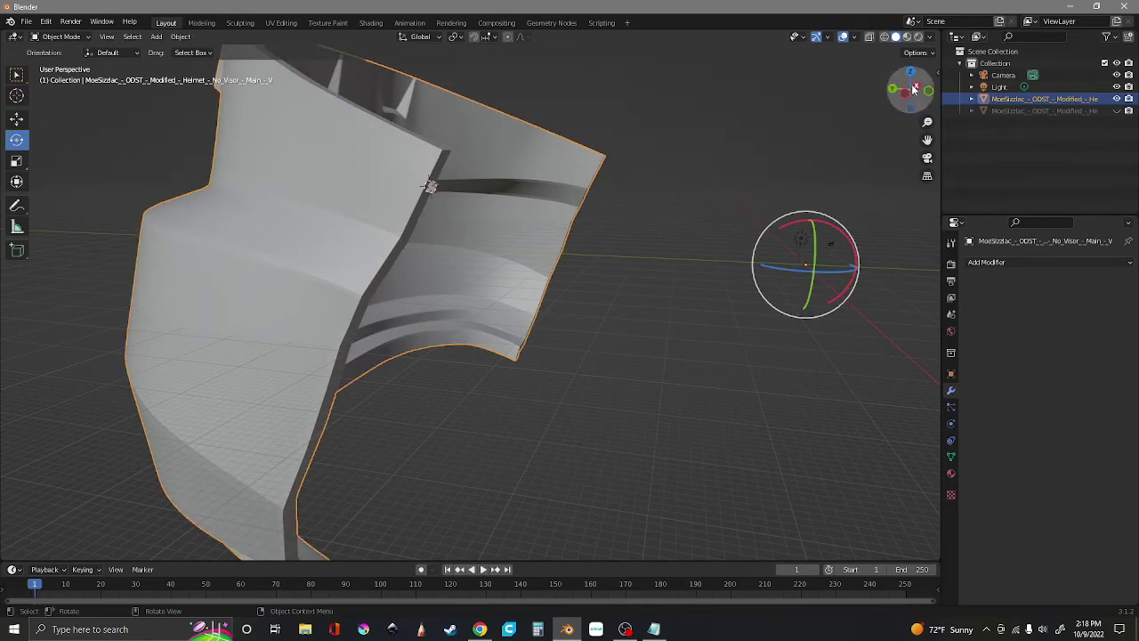
{"action": "left_click_drag", "start_coordinate": [938, 73], "coordinate": [763, 76]}
{"action": "left_click", "coordinate": [934, 163]}
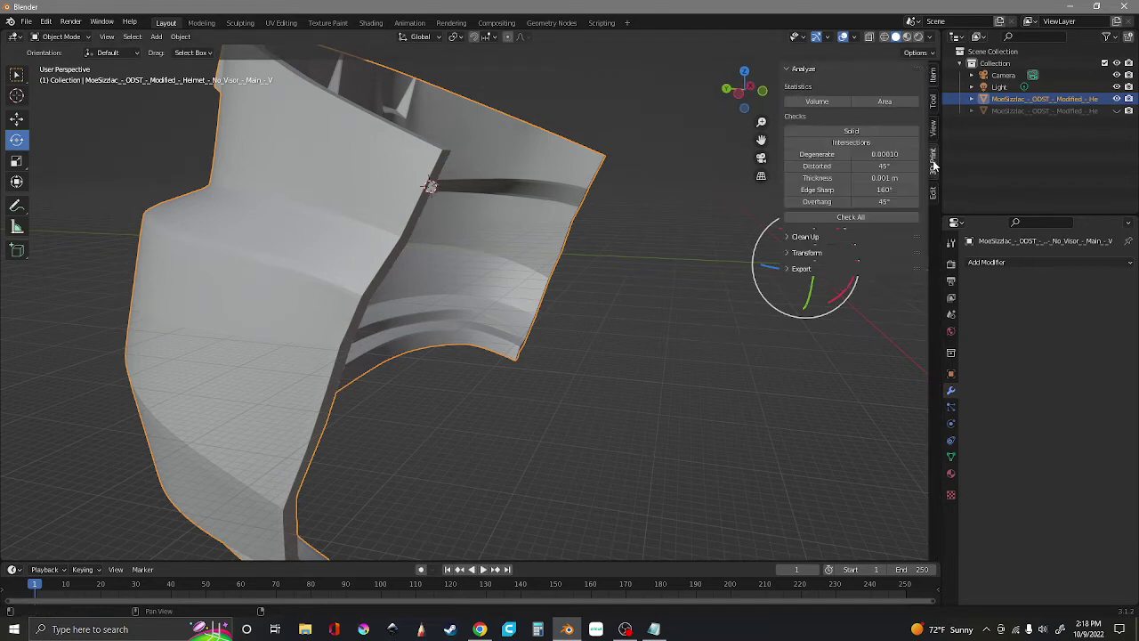
{"action": "left_click", "coordinate": [838, 237]}
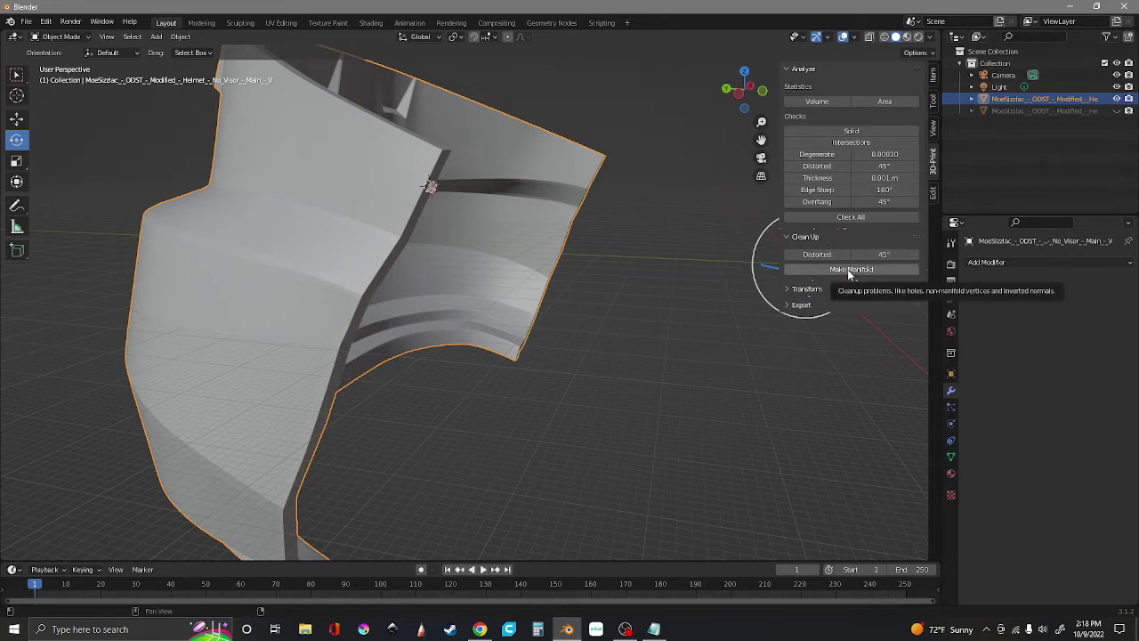
{"action": "left_click", "coordinate": [848, 269]}
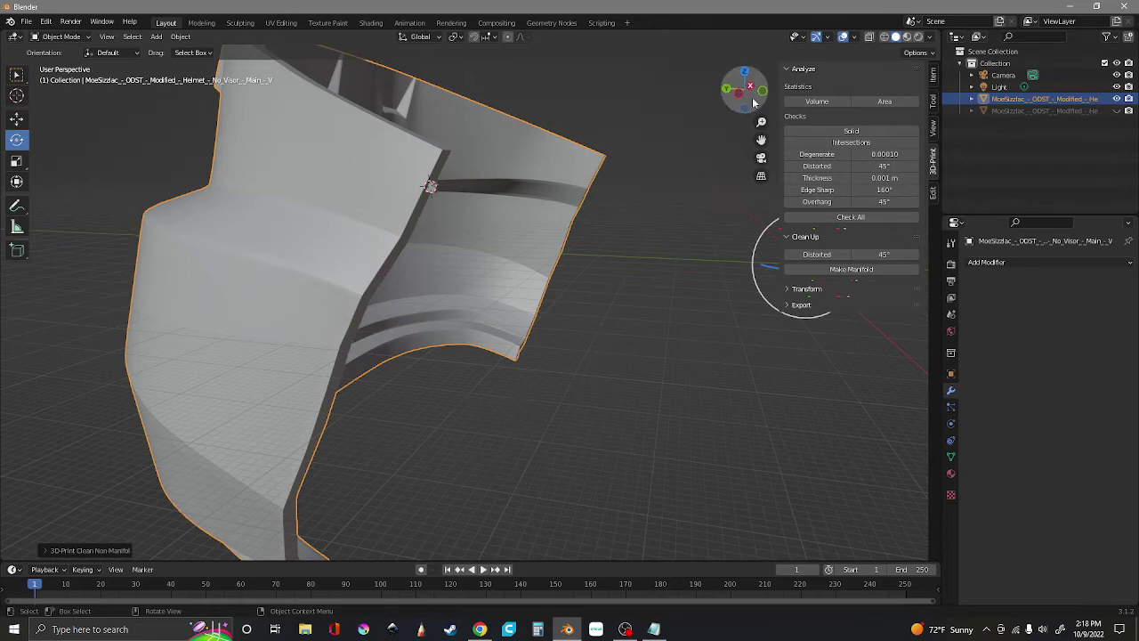
{"action": "left_click_drag", "start_coordinate": [744, 91], "coordinate": [452, 338]}
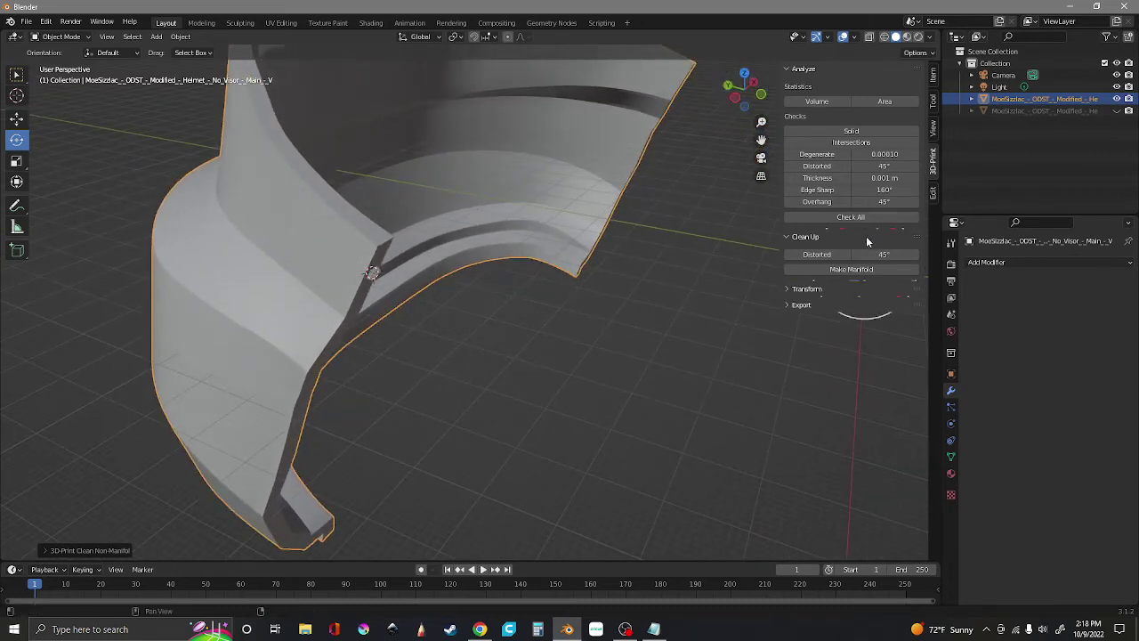
Step: Export the helmet piece as STL to Desktop\ODST\3d files\ODST Armor\Helmet\helmet neck male
{"action": "left_click", "coordinate": [813, 305]}
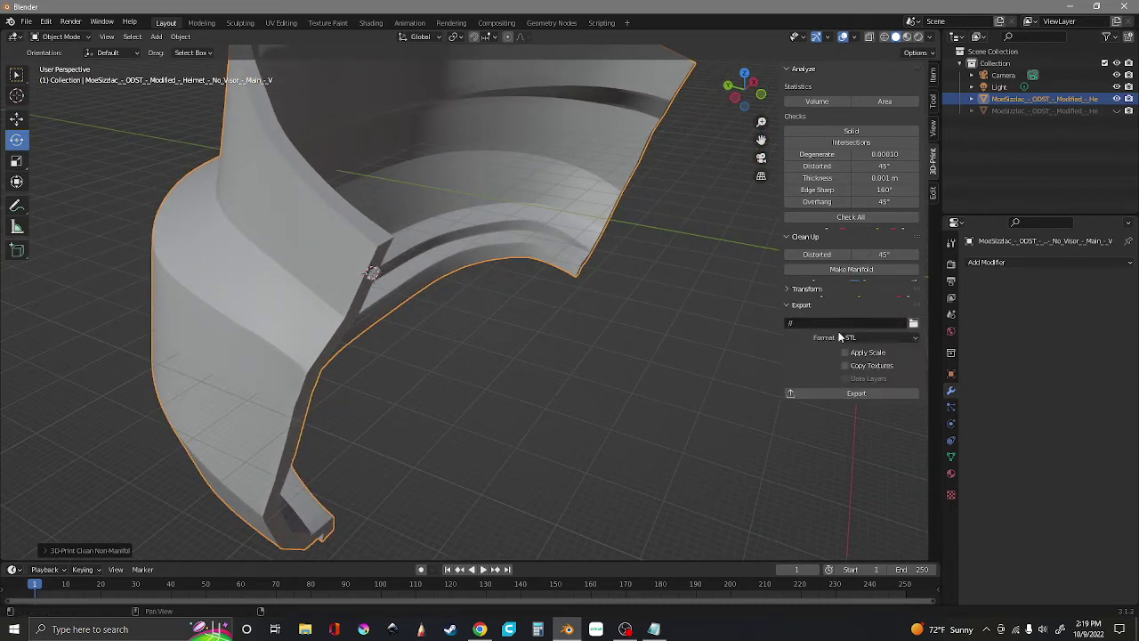
{"action": "left_click", "coordinate": [914, 325]}
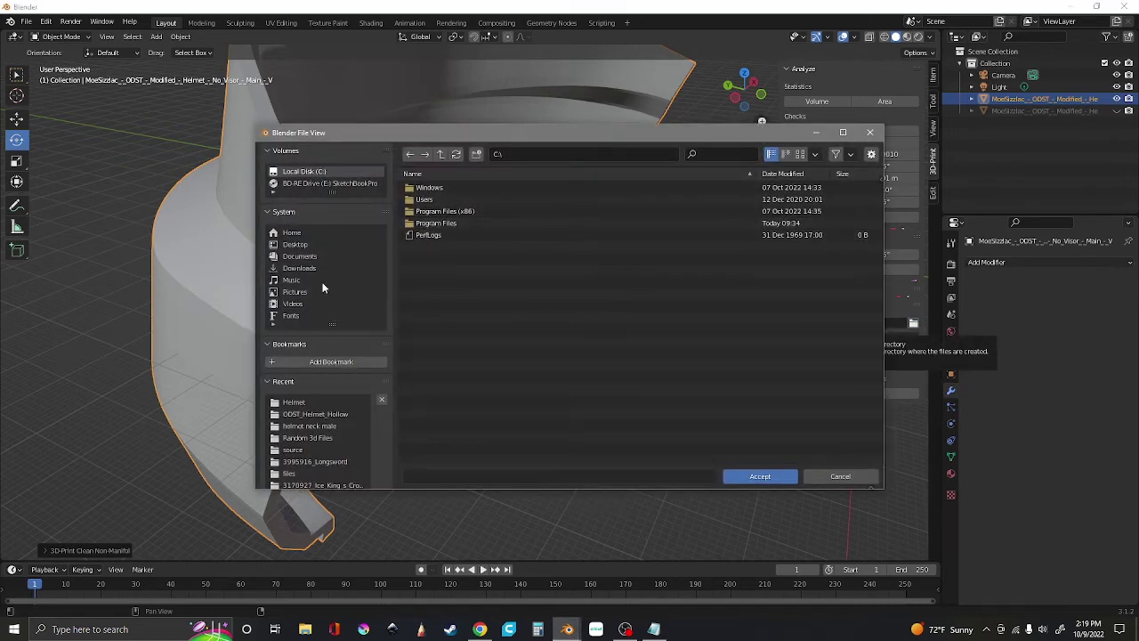
{"action": "left_click", "coordinate": [295, 245]}
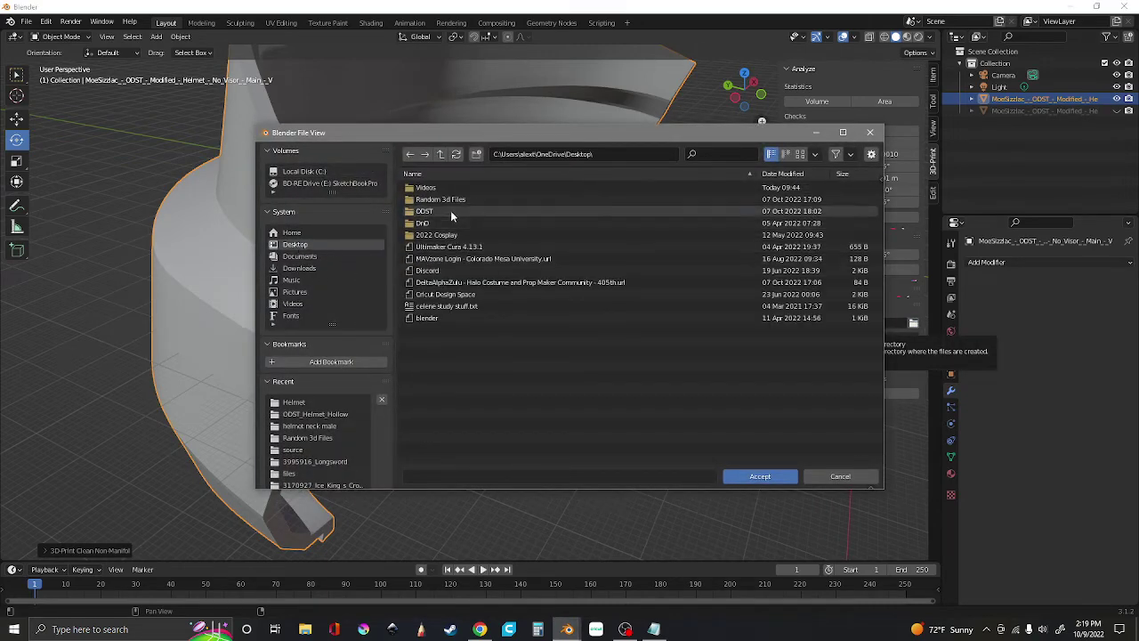
{"action": "left_click", "coordinate": [453, 214]}
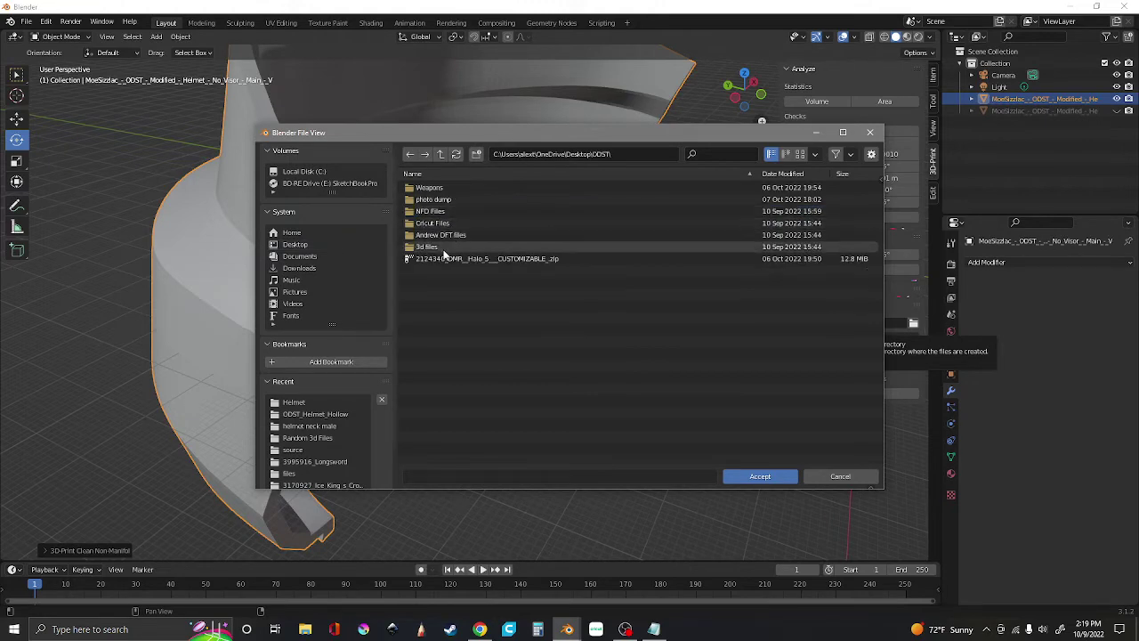
{"action": "left_click", "coordinate": [444, 248]}
{"action": "double_click", "coordinate": [445, 248]}
{"action": "double_click", "coordinate": [455, 199]}
{"action": "double_click", "coordinate": [456, 316]}
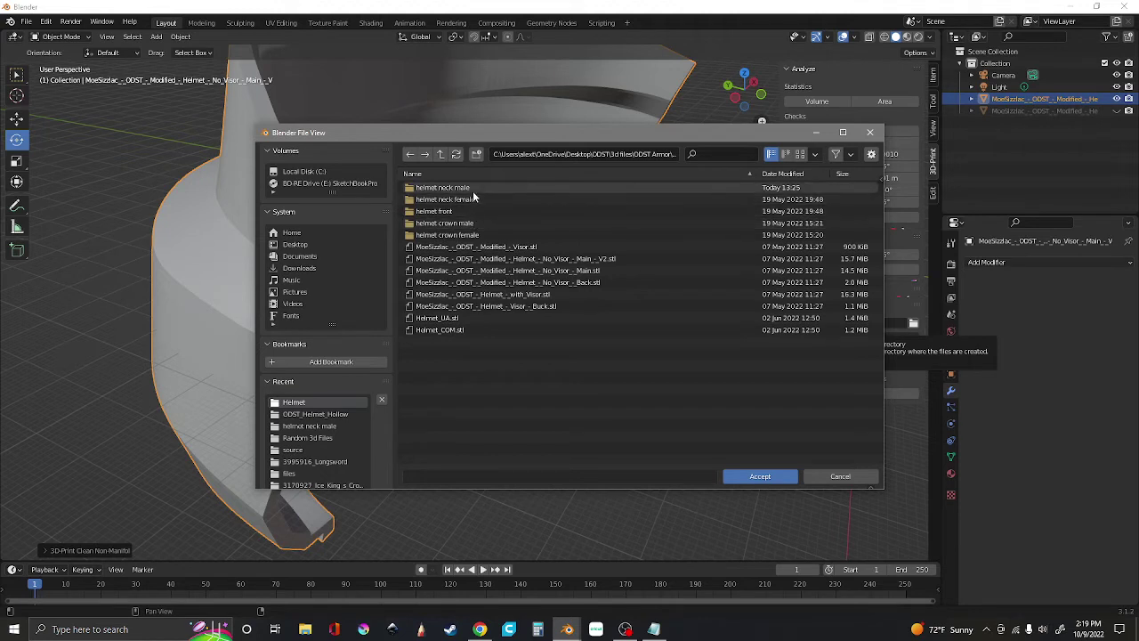
{"action": "double_click", "coordinate": [445, 188]}
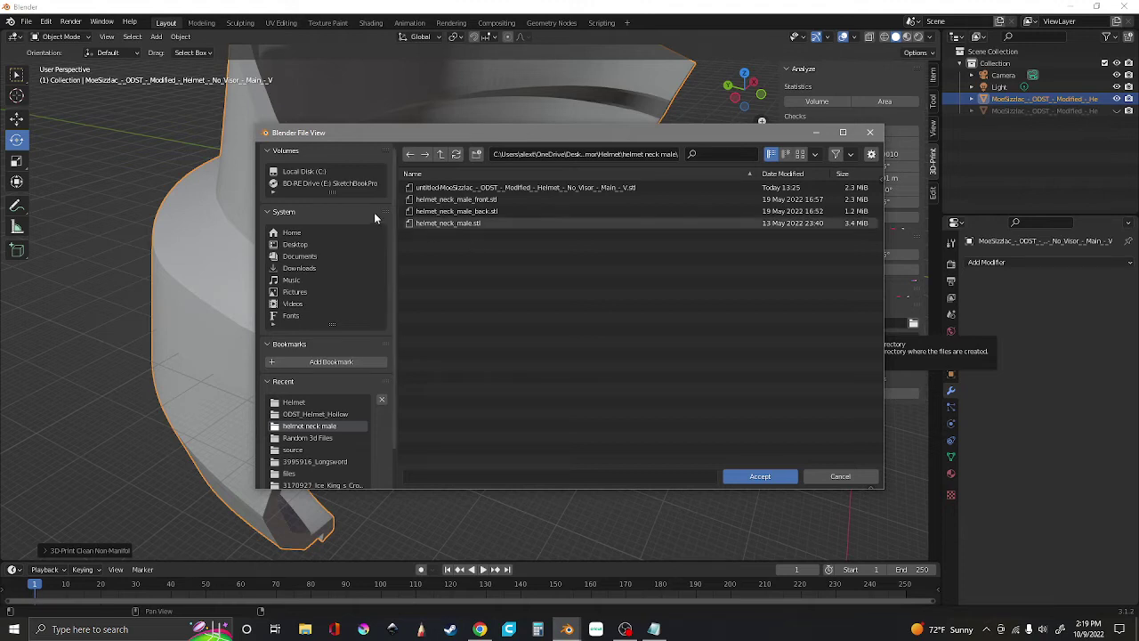
{"action": "left_click", "coordinate": [759, 476]}
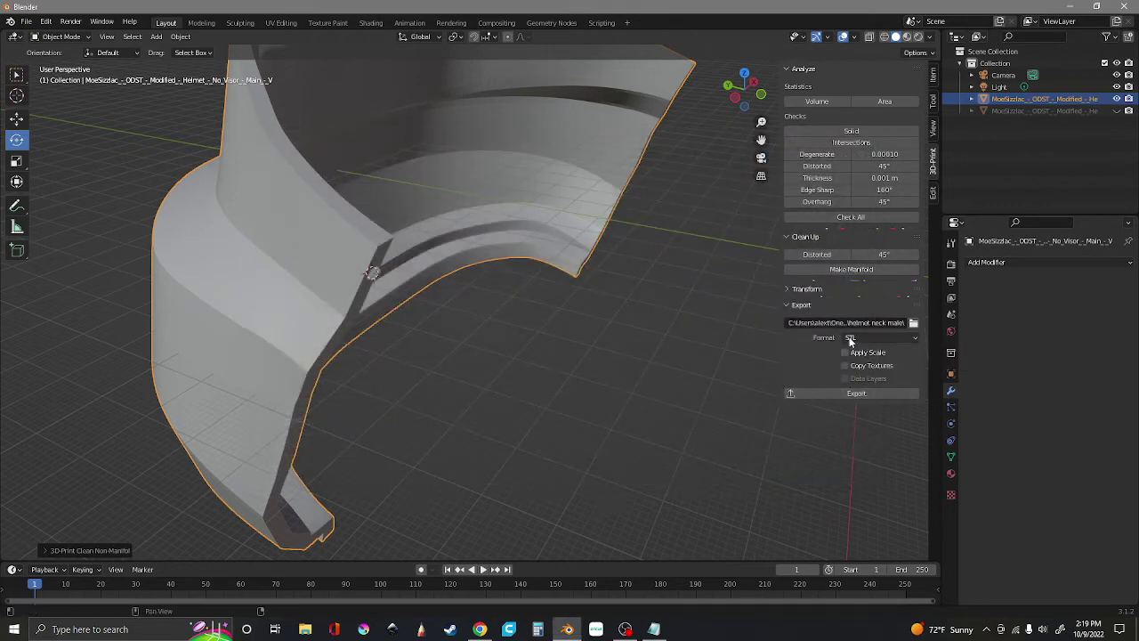
{"action": "left_click", "coordinate": [820, 393]}
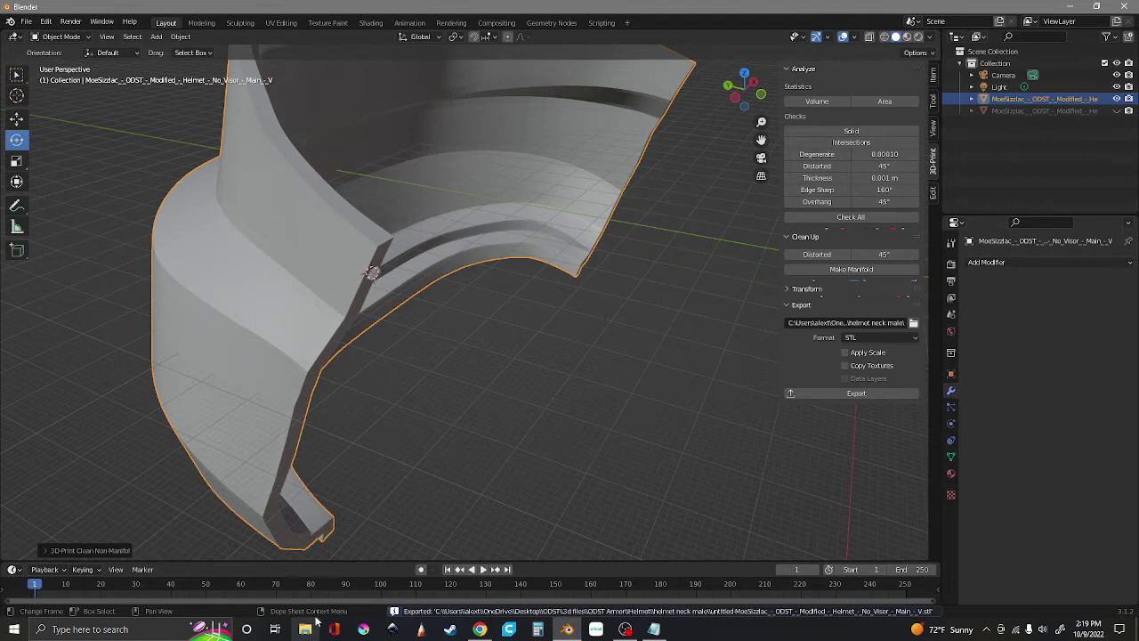
Step: Open the new STL from ODST > 3d files > ODST Armor > Helmet > helmet neck male
{"action": "left_click", "coordinate": [1070, 6]}
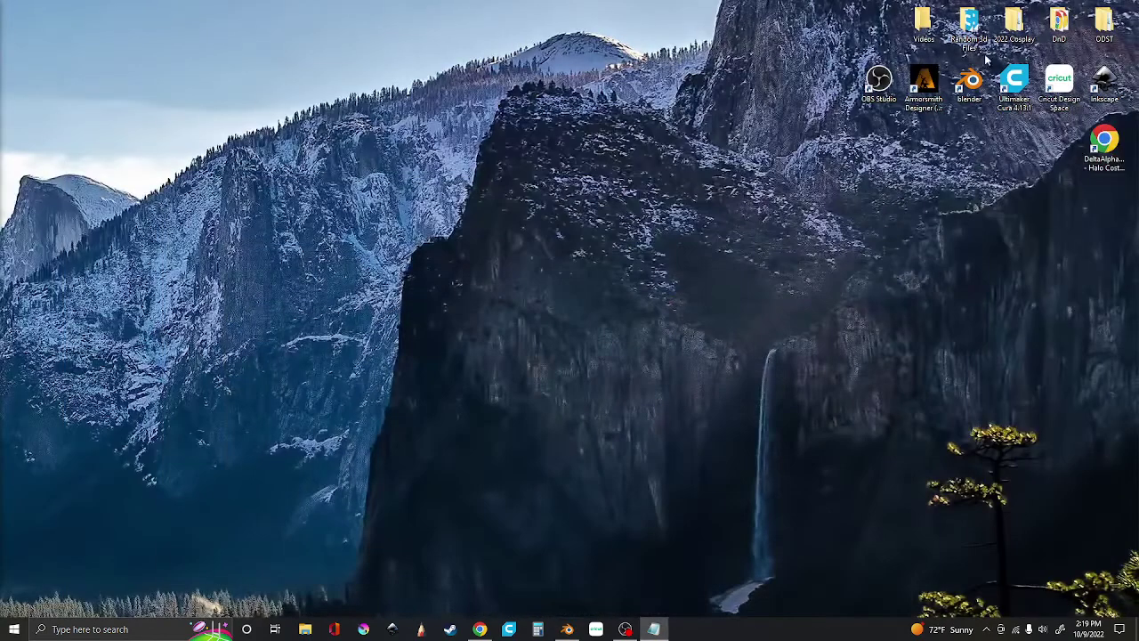
{"action": "double_click", "coordinate": [1103, 21]}
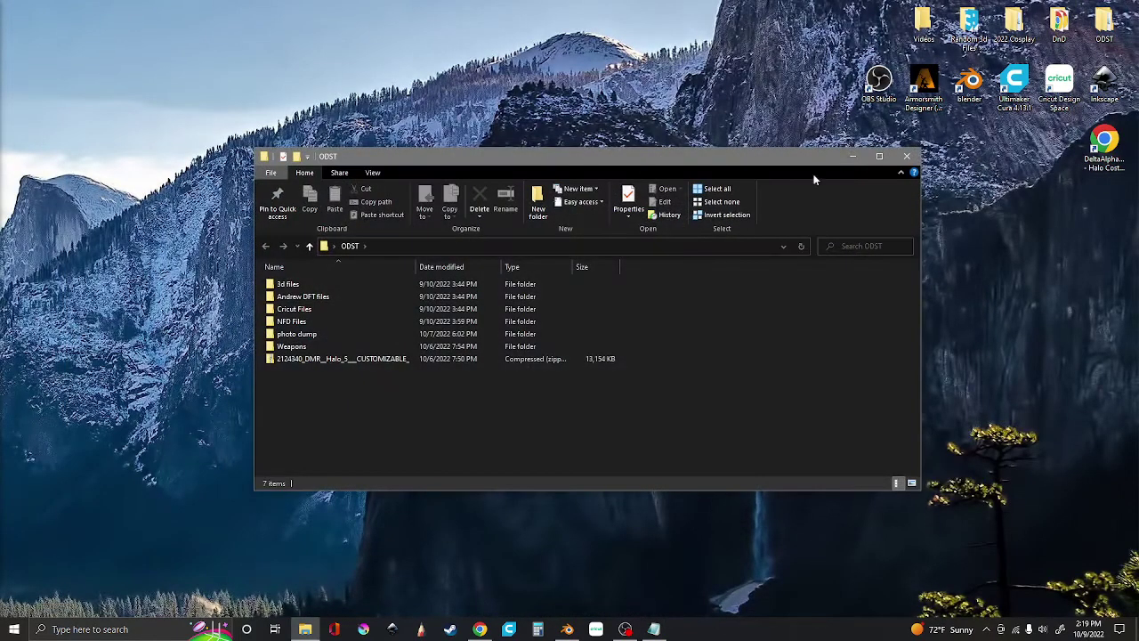
{"action": "double_click", "coordinate": [316, 285]}
{"action": "double_click", "coordinate": [302, 321]}
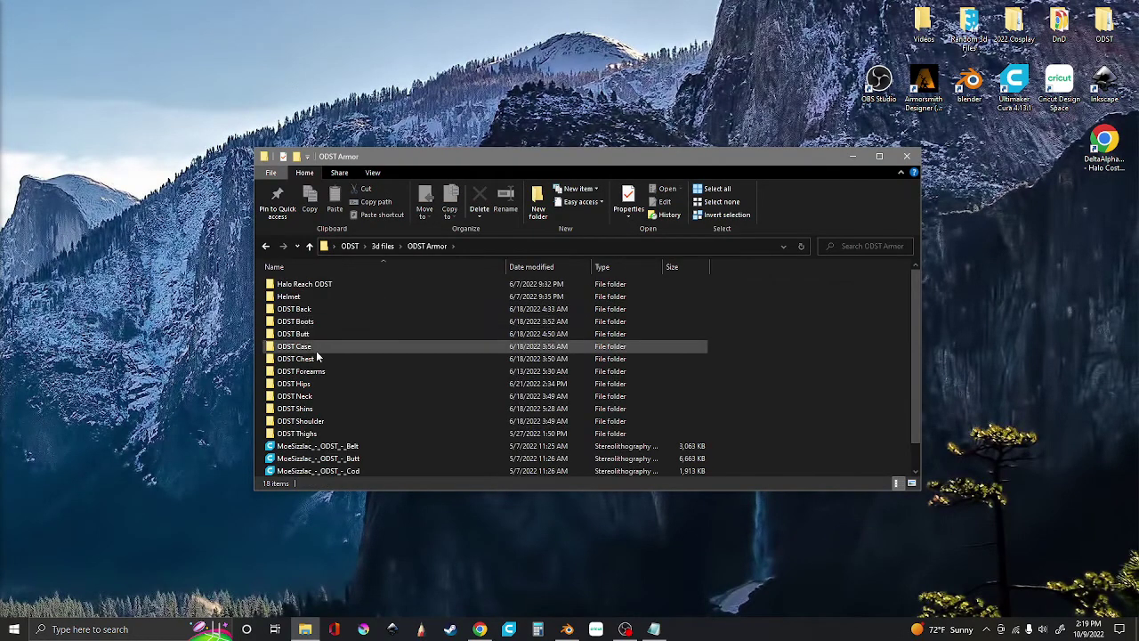
{"action": "double_click", "coordinate": [321, 298]}
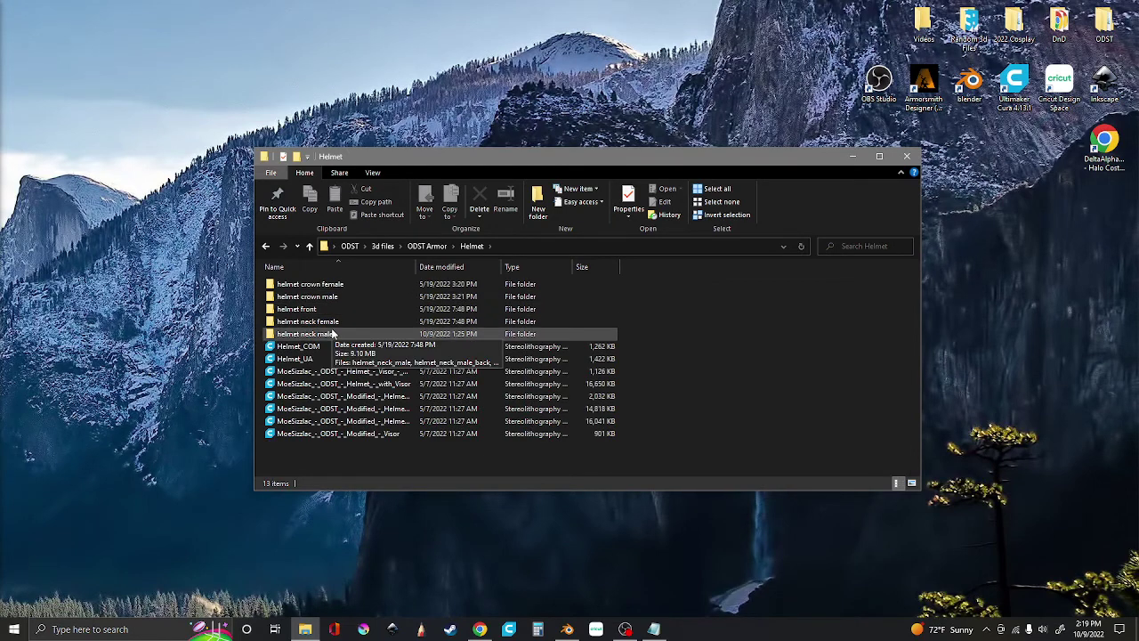
{"action": "left_click", "coordinate": [331, 334]}
{"action": "double_click", "coordinate": [331, 334]}
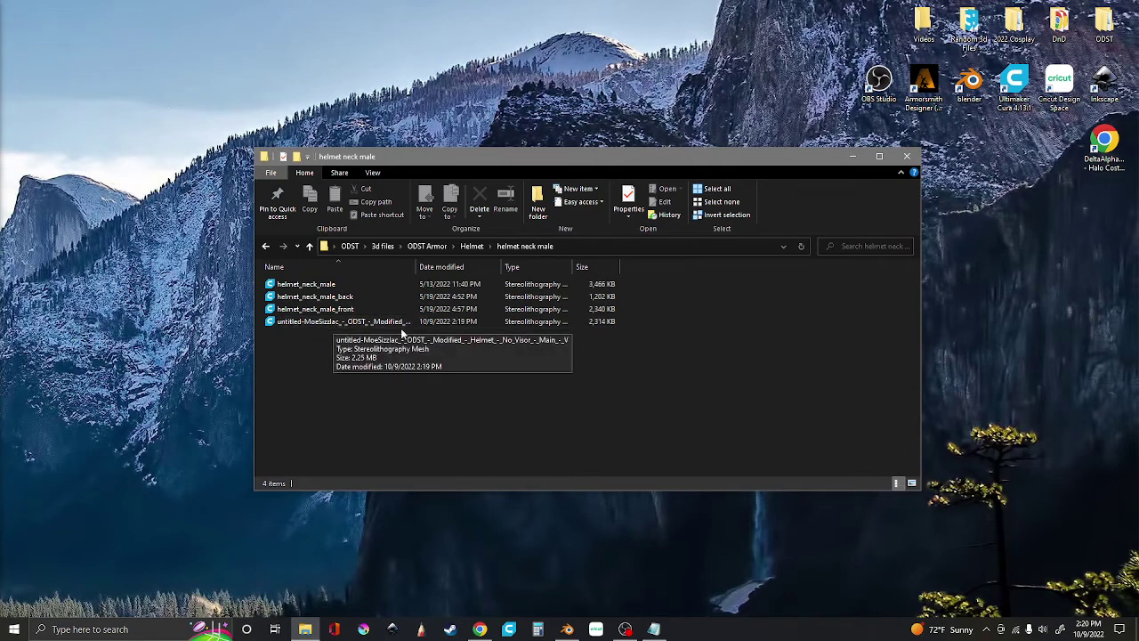
{"action": "double_click", "coordinate": [334, 323]}
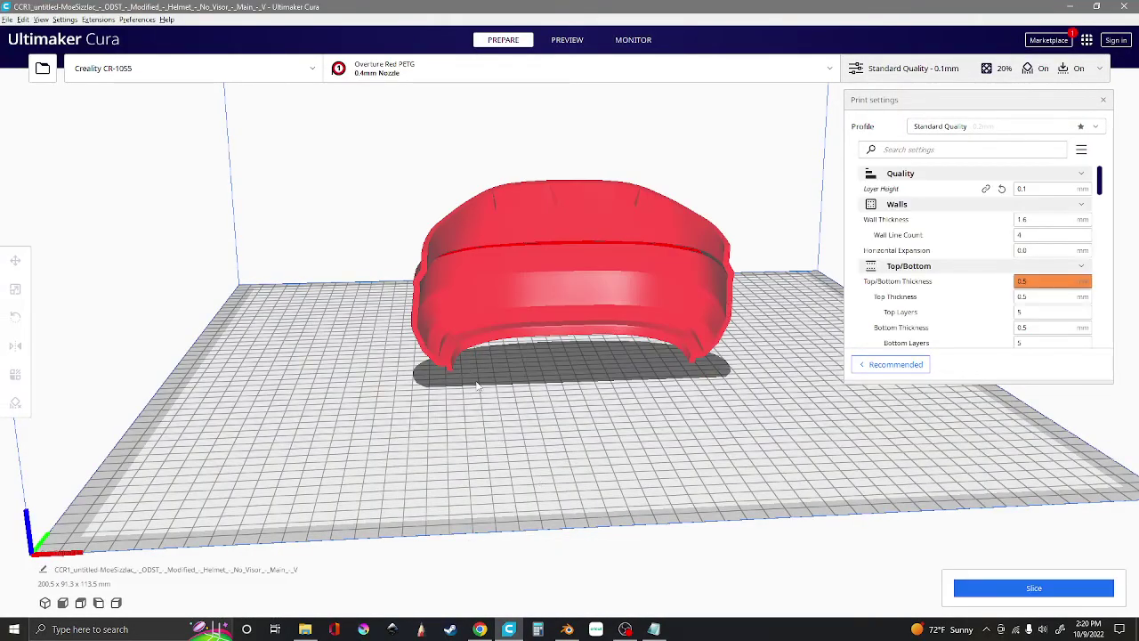
Step: Inspect the neck piece on the Cura build plate, then close Cura and the Explorer window
{"action": "scroll", "coordinate": [497, 351], "scroll_direction": "up", "scroll_amount": 5}
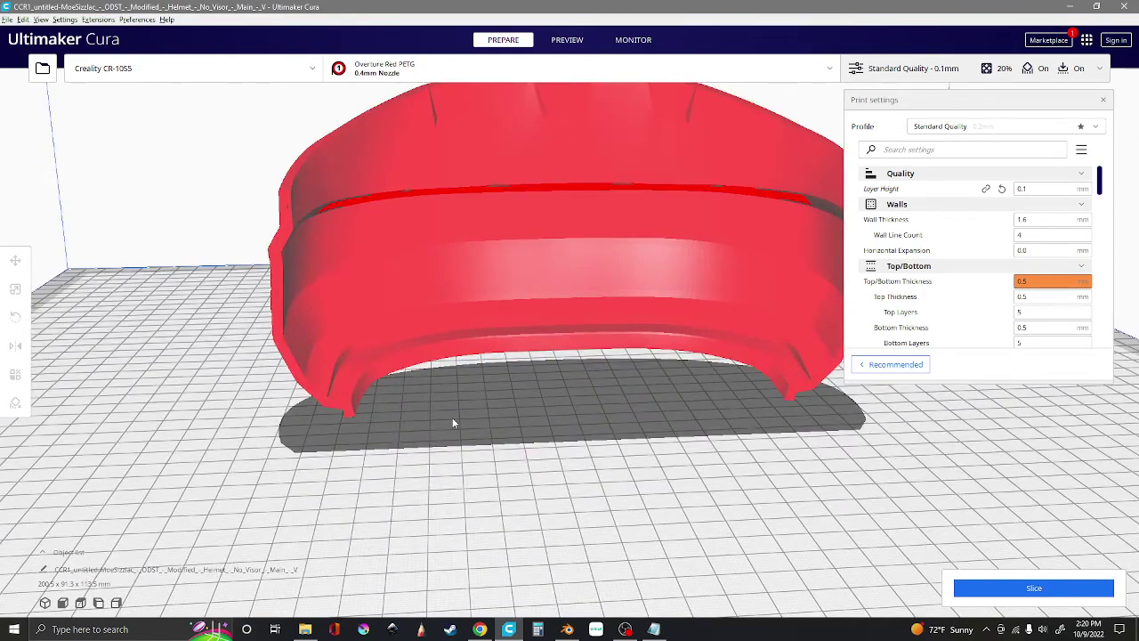
{"action": "right_click_drag", "start_coordinate": [452, 417], "coordinate": [514, 380]}
{"action": "scroll", "coordinate": [467, 347], "scroll_direction": "up", "scroll_amount": 3}
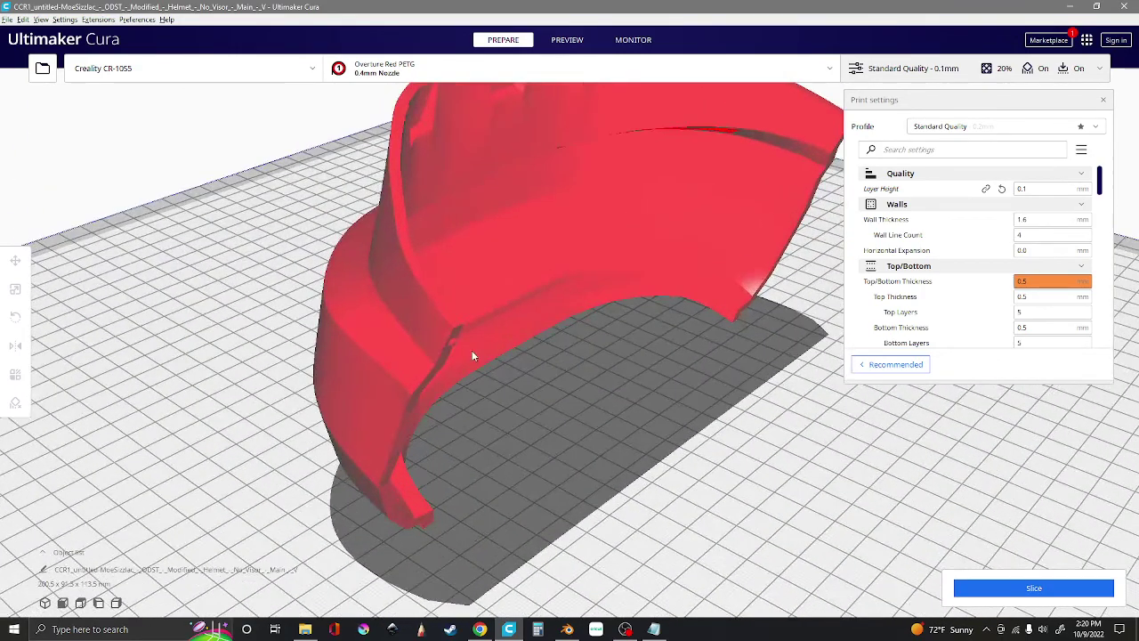
{"action": "right_click_drag", "start_coordinate": [548, 420], "coordinate": [440, 421]}
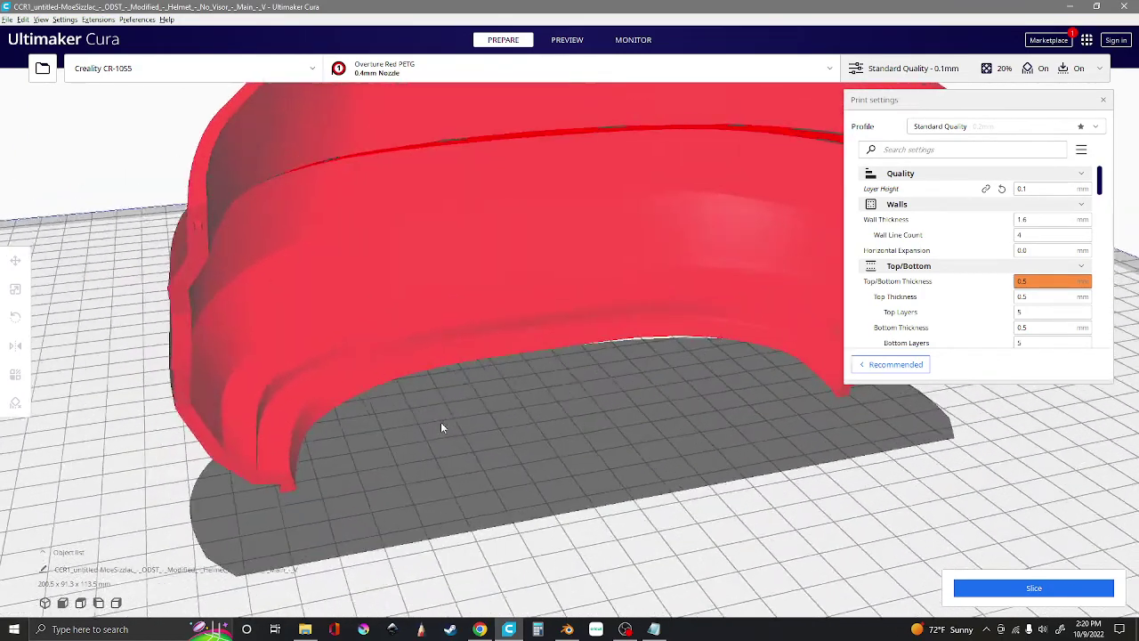
{"action": "scroll", "coordinate": [440, 423], "scroll_direction": "down", "scroll_amount": 4}
{"action": "right_click_drag", "start_coordinate": [511, 401], "coordinate": [617, 307]}
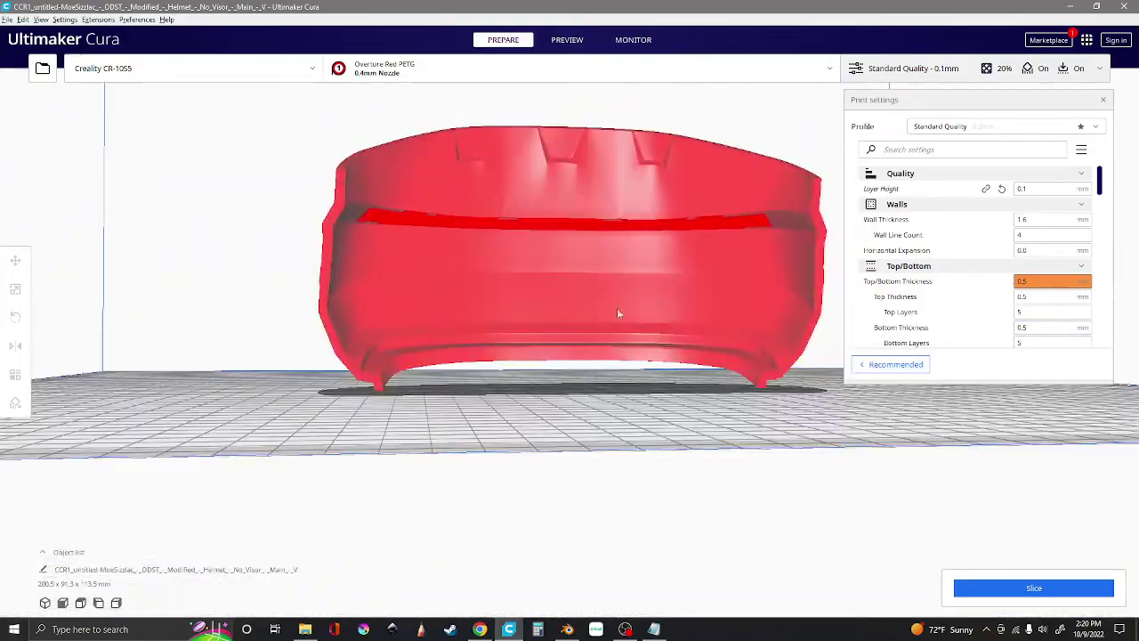
{"action": "left_click", "coordinate": [1123, 7]}
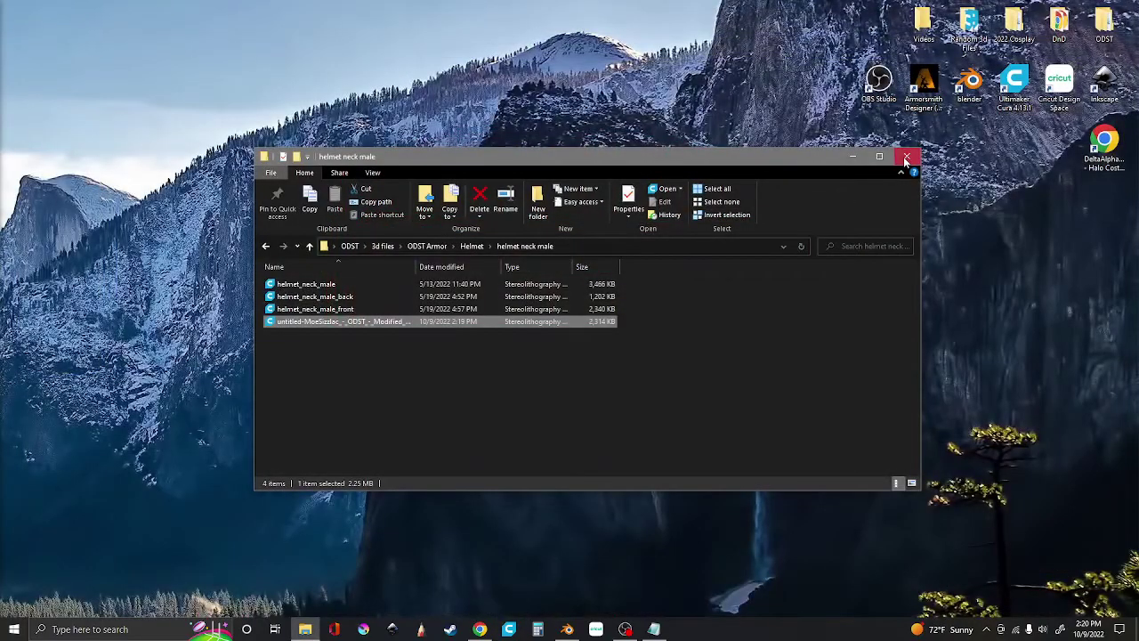
{"action": "left_click", "coordinate": [903, 157]}
Step: Start a new General scene without saving the helmet file, and delete the default cube
{"action": "left_click", "coordinate": [567, 629]}
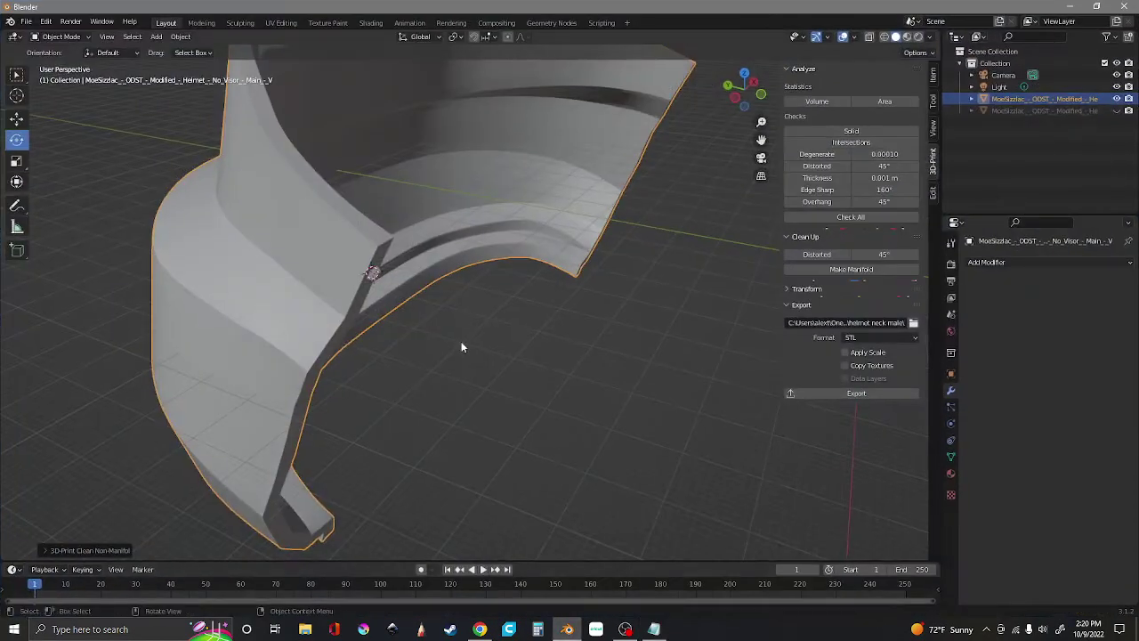
{"action": "scroll", "coordinate": [455, 364], "scroll_direction": "down", "scroll_amount": 4}
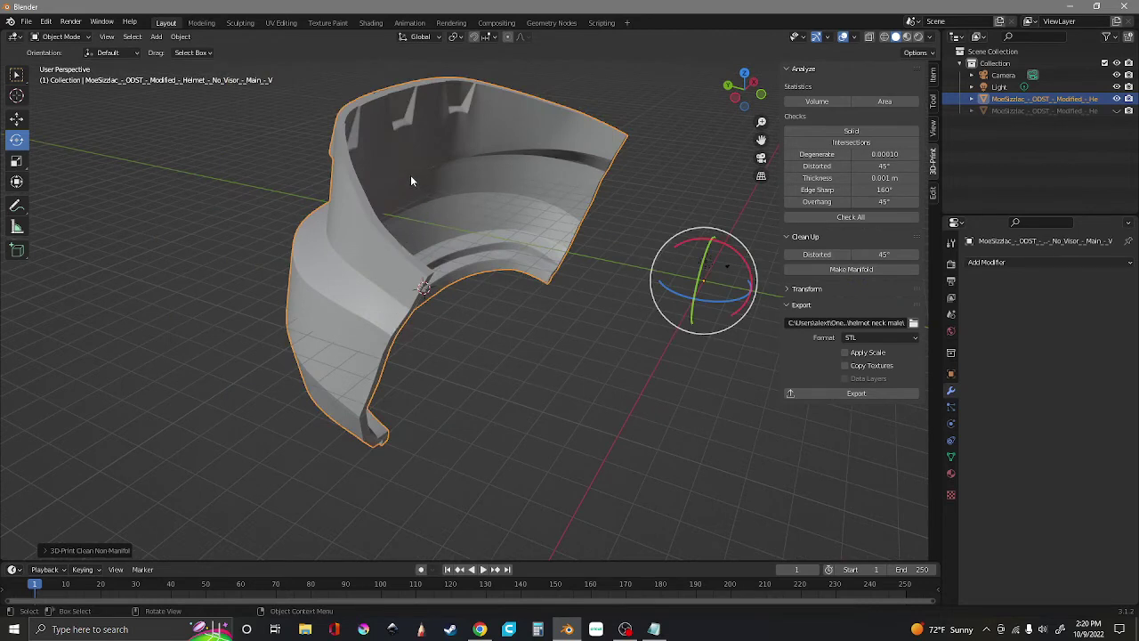
{"action": "left_click", "coordinate": [26, 22]}
{"action": "mouse_move", "coordinate": [42, 34]}
{"action": "left_click", "coordinate": [139, 36]}
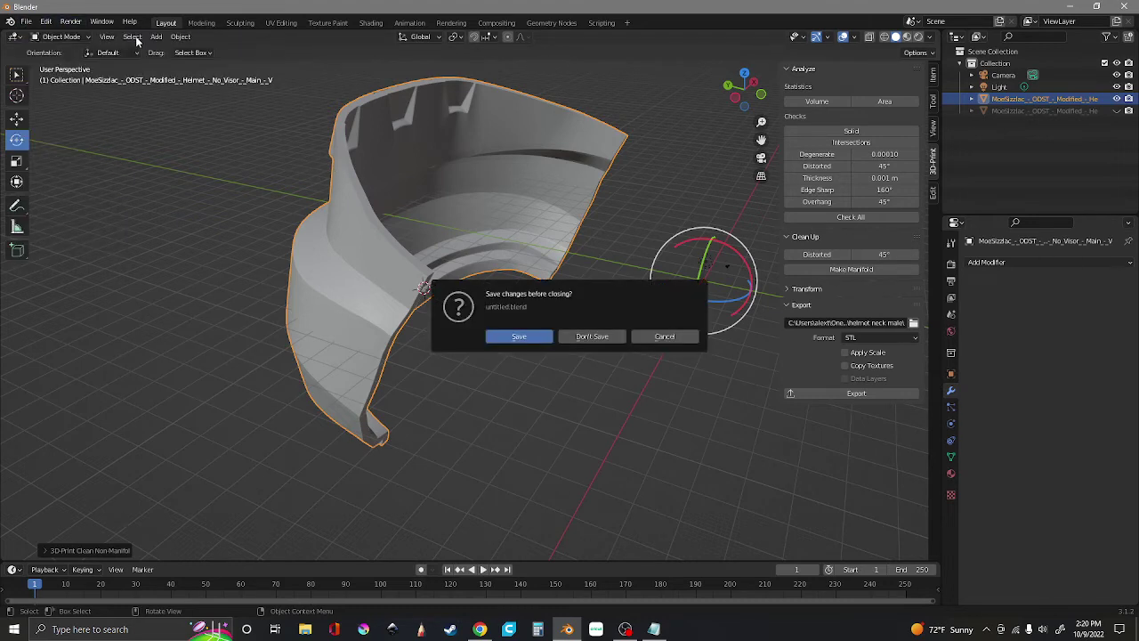
{"action": "left_click", "coordinate": [592, 337]}
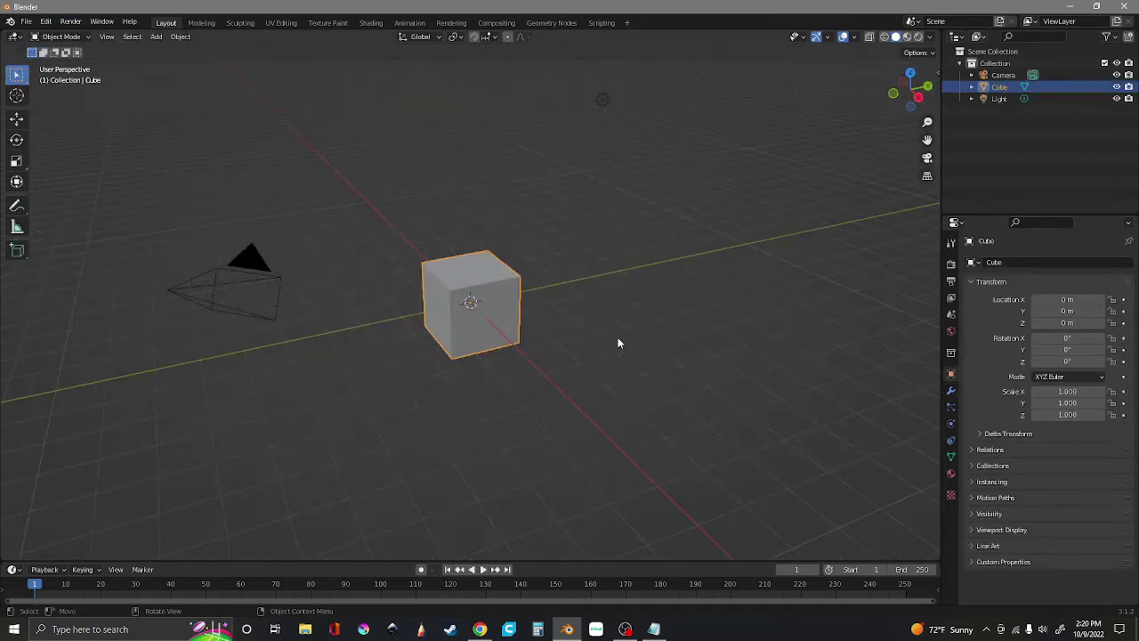
{"action": "right_click", "coordinate": [489, 307]}
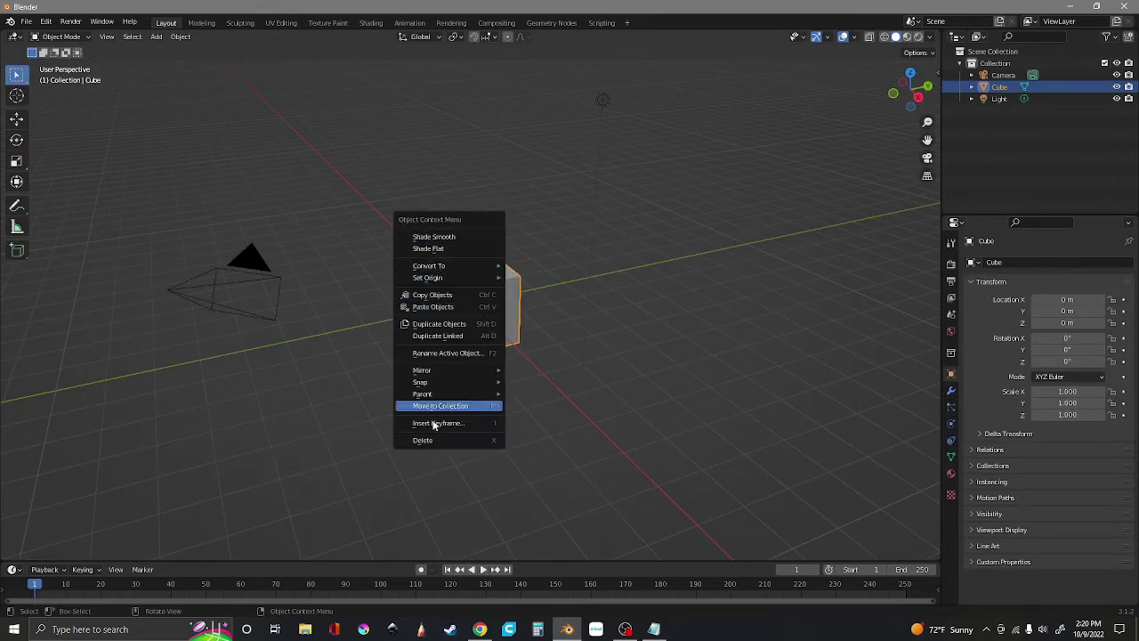
{"action": "left_click", "coordinate": [452, 441]}
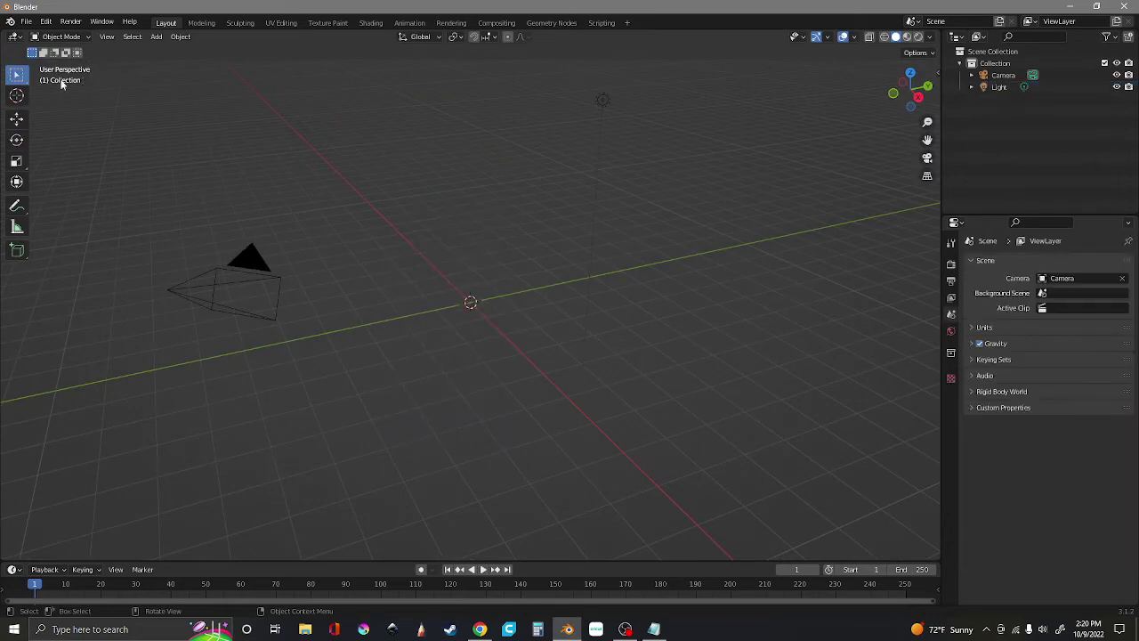
Step: Import ODST_Helmet_Hollow.obj as Wavefront OBJ from Desktop > ODST > NFD Files > ODST Helmet > ODST_Helmet_Hollow
{"action": "left_click", "coordinate": [27, 21]}
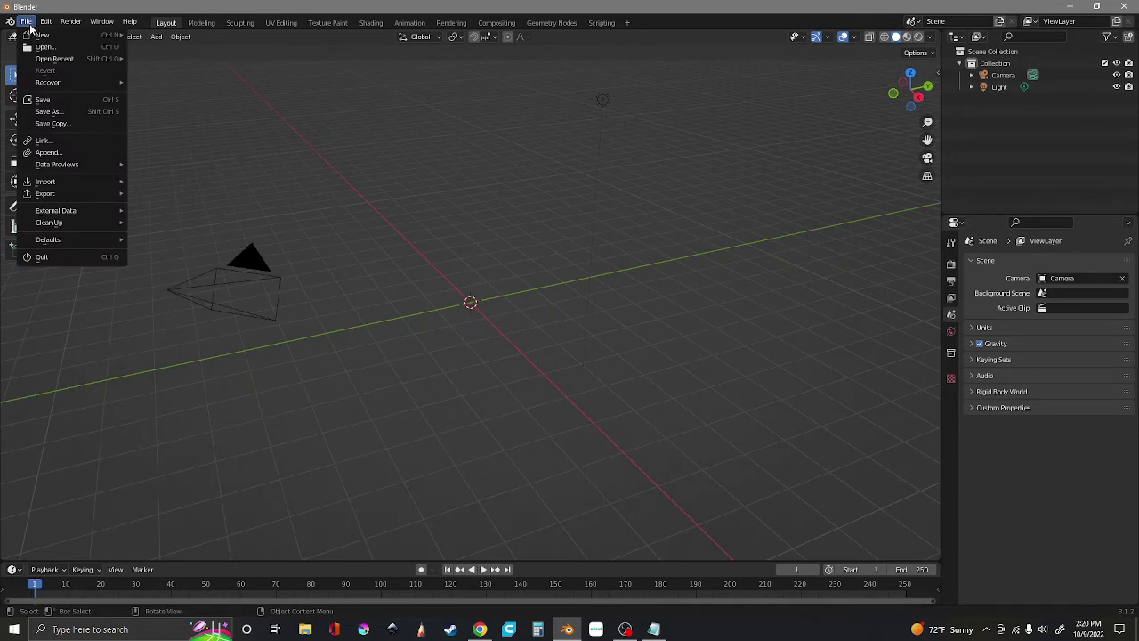
{"action": "mouse_move", "coordinate": [41, 62]}
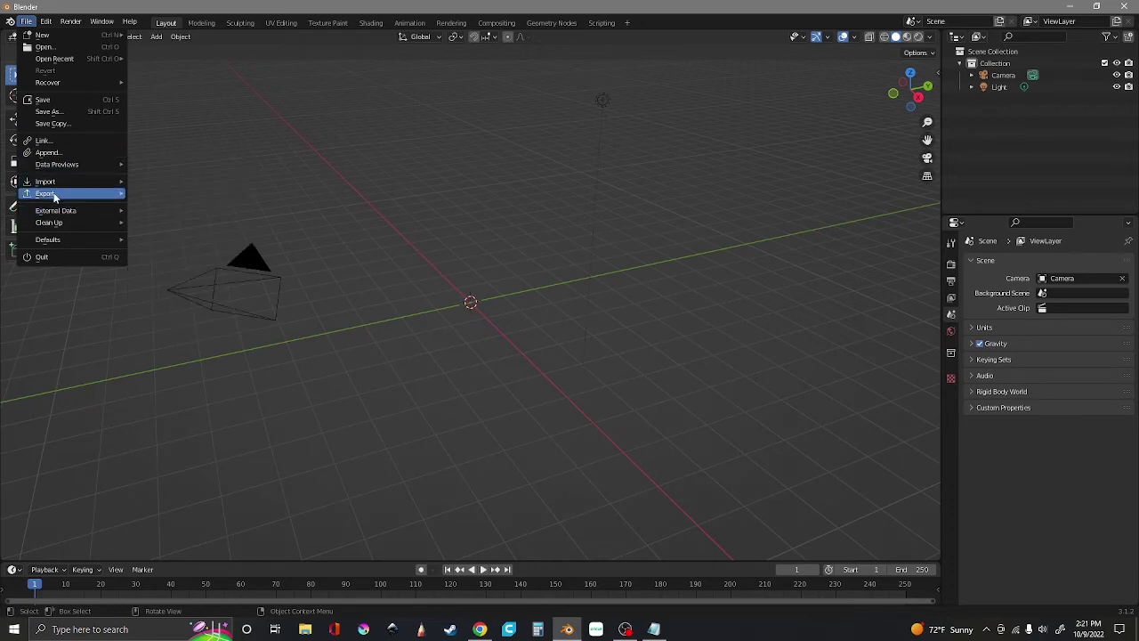
{"action": "mouse_move", "coordinate": [55, 182]}
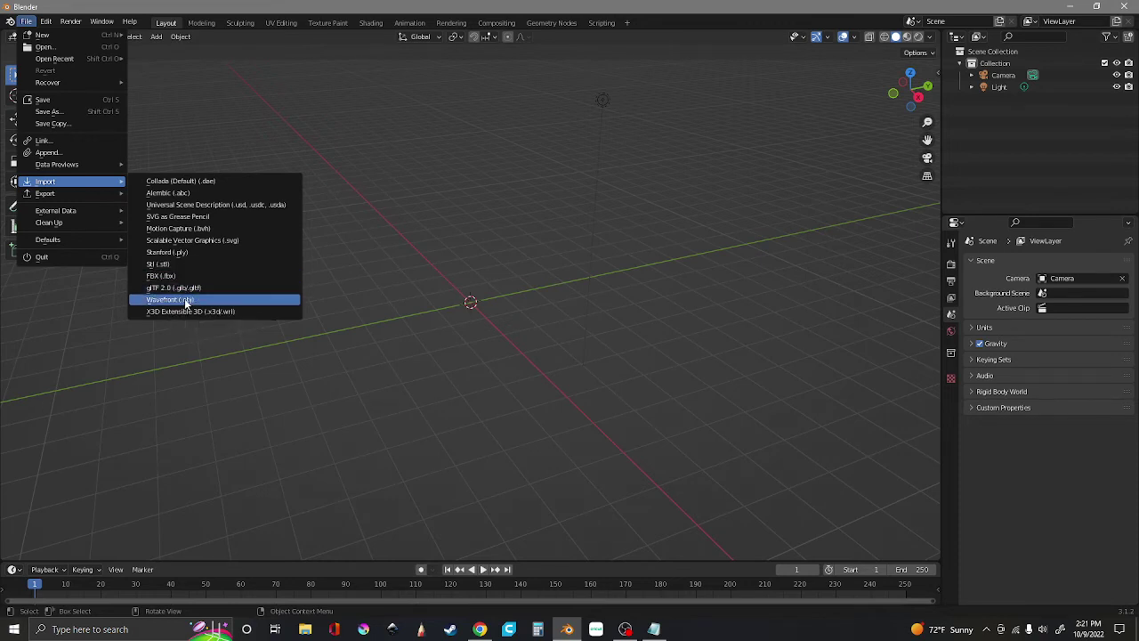
{"action": "left_click", "coordinate": [187, 300]}
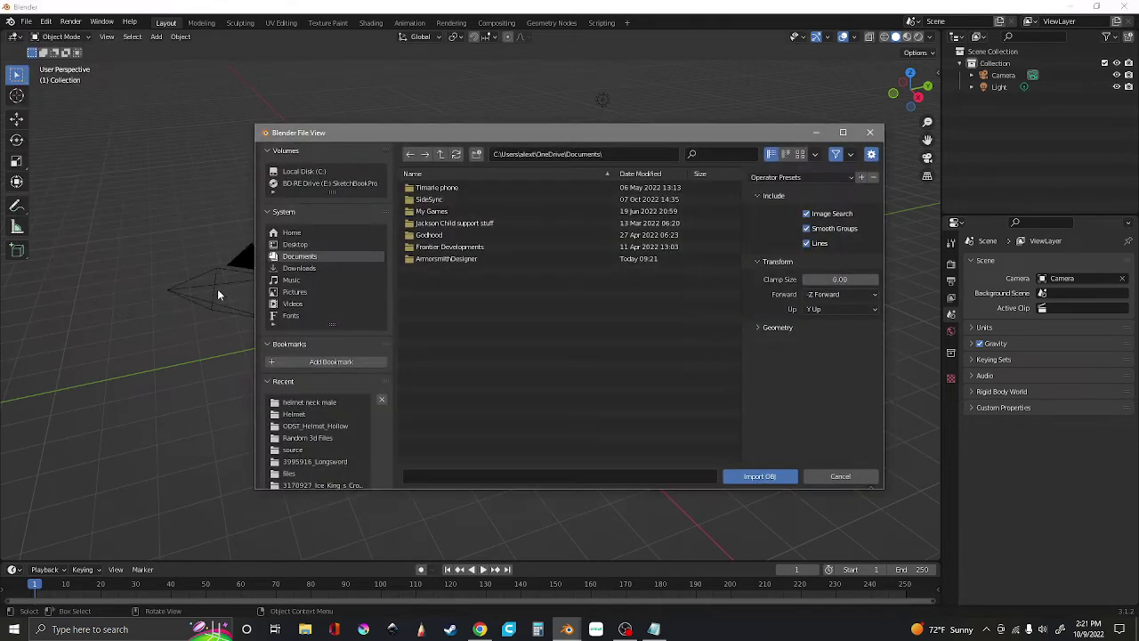
{"action": "left_click", "coordinate": [299, 245]}
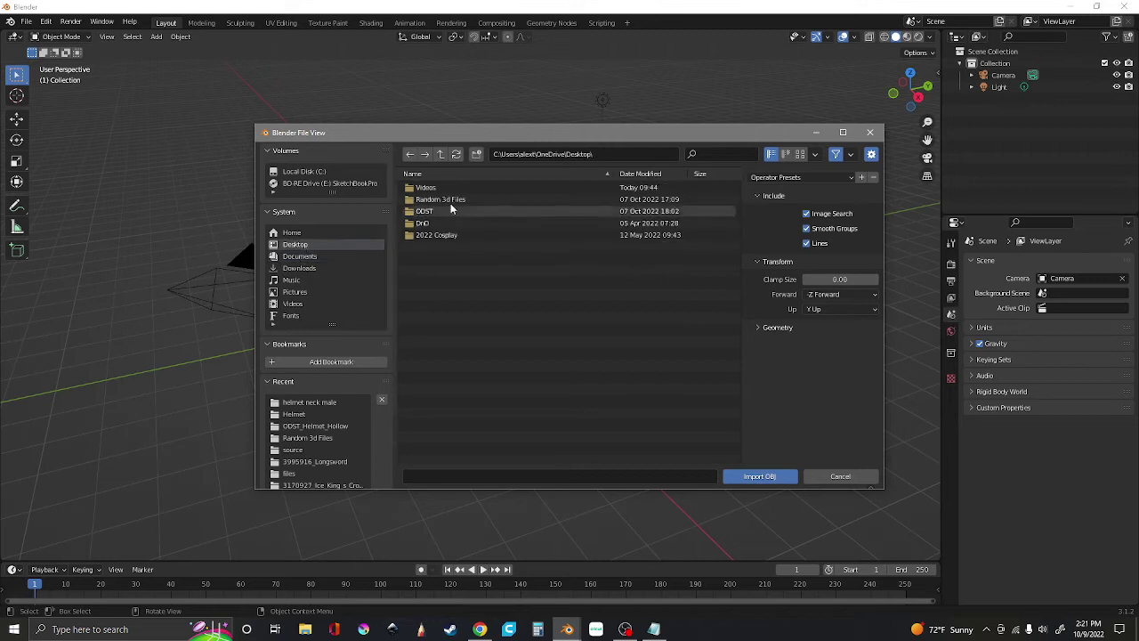
{"action": "left_click", "coordinate": [441, 212]}
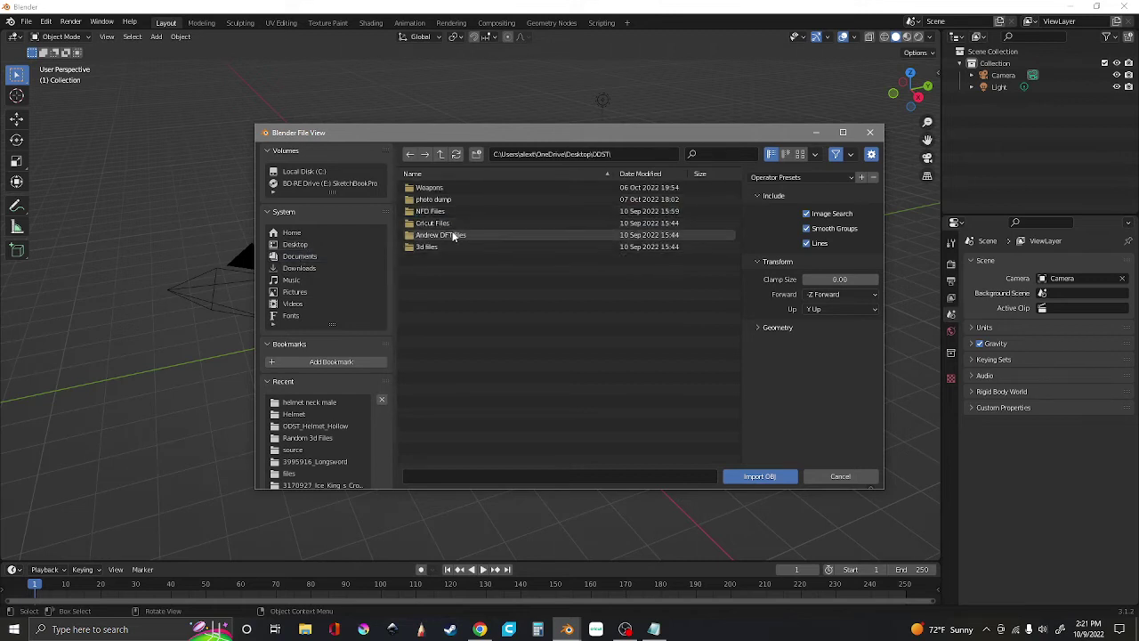
{"action": "left_click", "coordinate": [450, 212]}
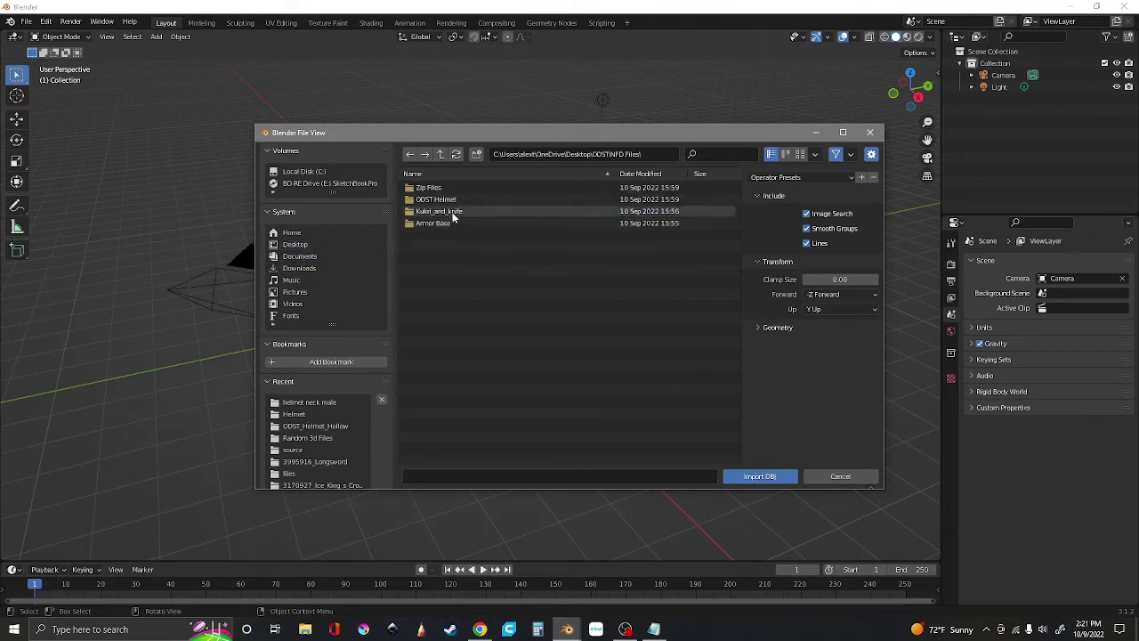
{"action": "left_click", "coordinate": [455, 203]}
{"action": "double_click", "coordinate": [455, 202]}
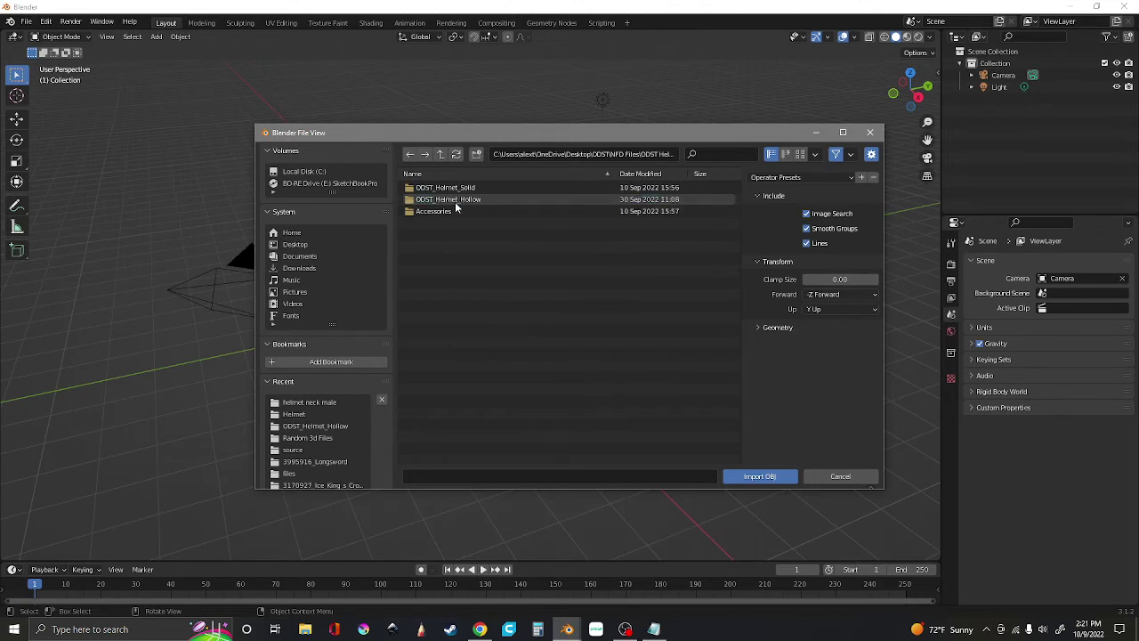
{"action": "double_click", "coordinate": [472, 200]}
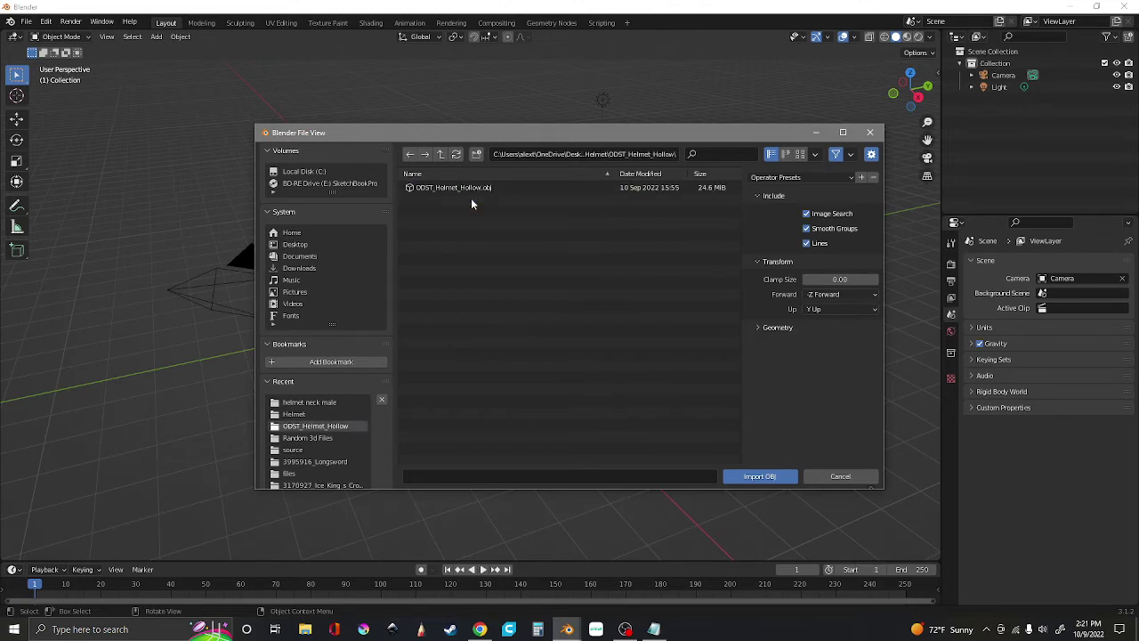
{"action": "left_click", "coordinate": [472, 188]}
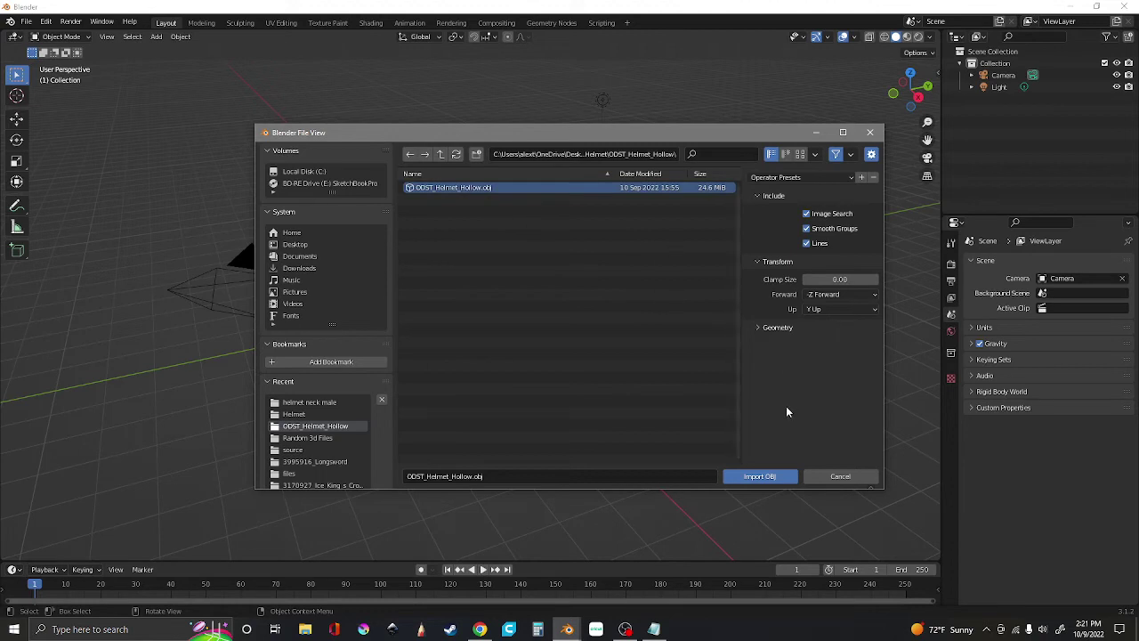
{"action": "left_click", "coordinate": [776, 479]}
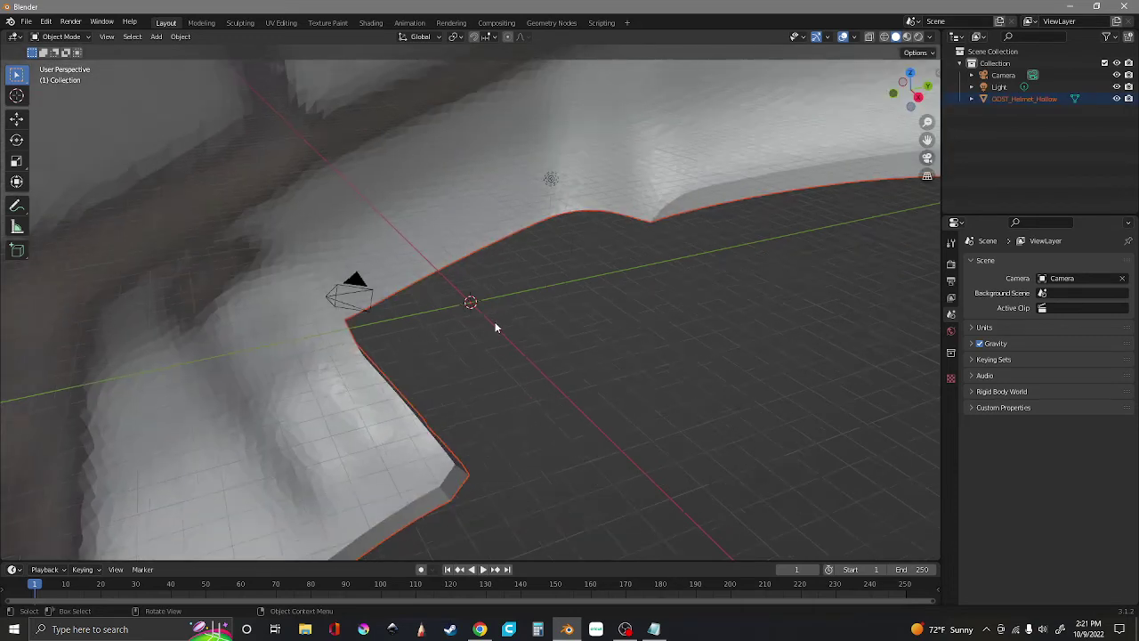
{"action": "scroll", "coordinate": [494, 322], "scroll_direction": "down", "scroll_amount": 10}
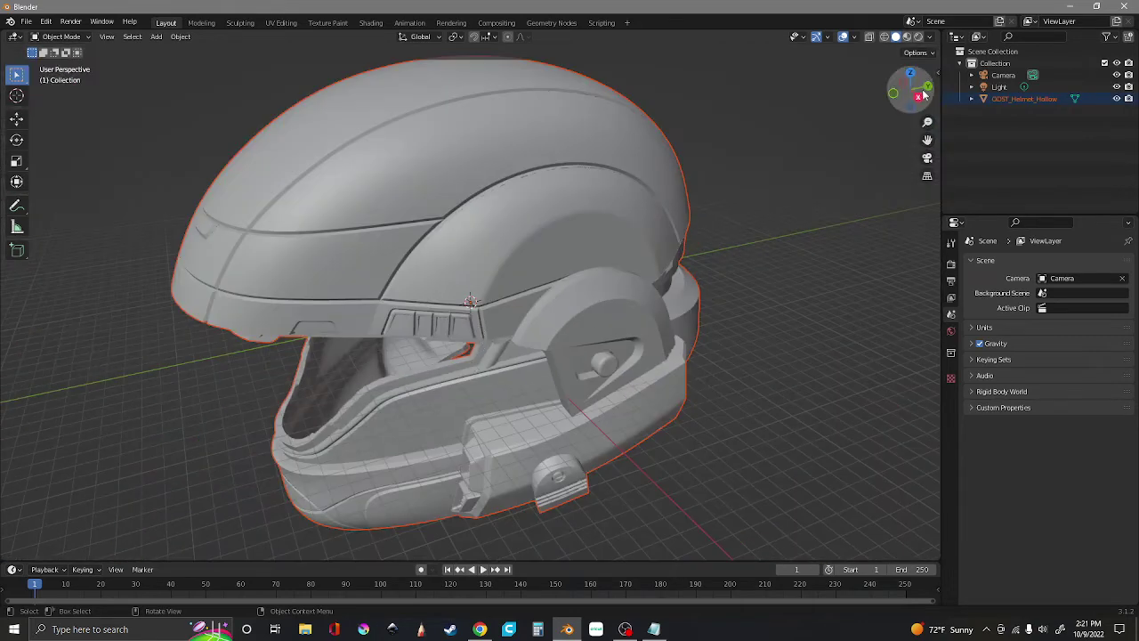
{"action": "left_click_drag", "start_coordinate": [908, 103], "coordinate": [751, 233]}
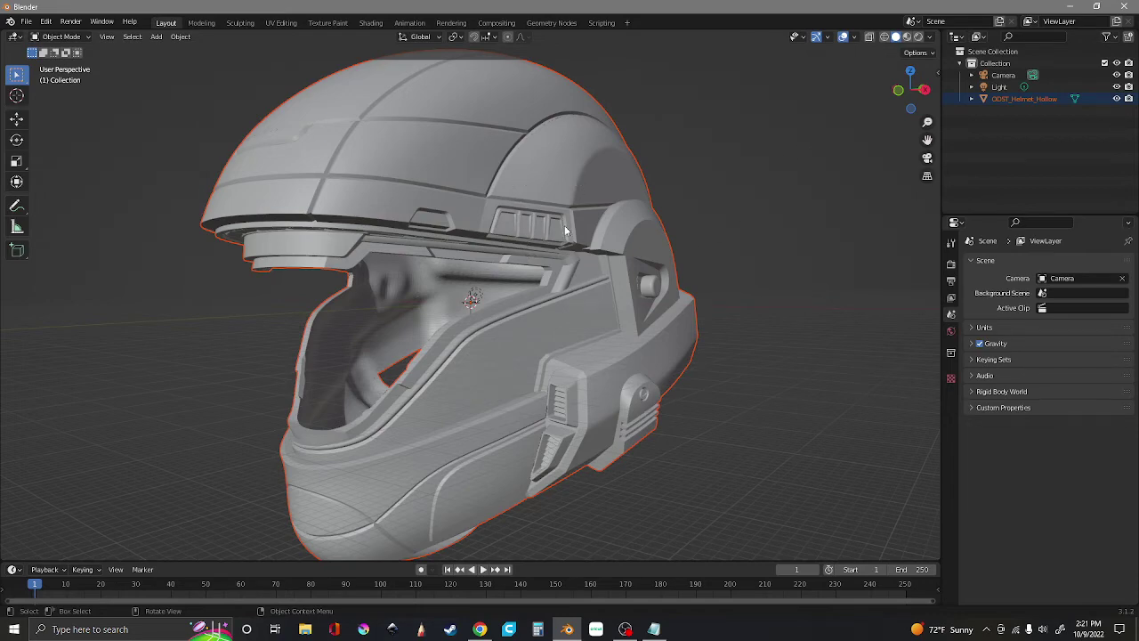
{"action": "left_click_drag", "start_coordinate": [909, 96], "coordinate": [925, 91]}
{"action": "scroll", "coordinate": [221, 207], "scroll_direction": "down", "scroll_amount": 4}
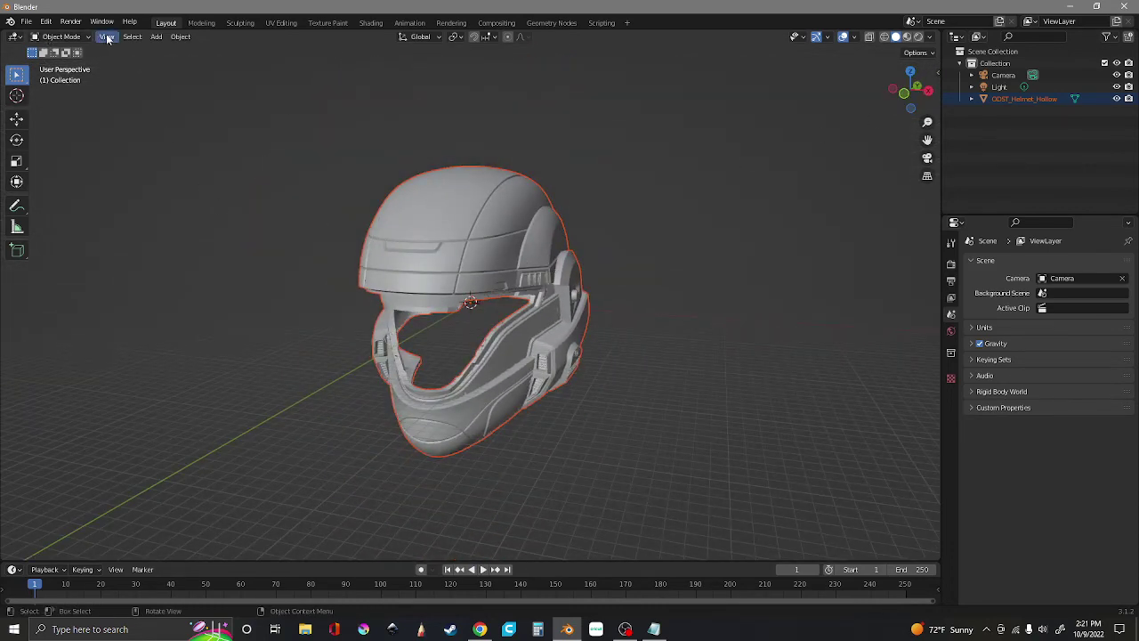
Step: Add a plane and scale it up well beyond the size of the helmet
{"action": "left_click", "coordinate": [156, 37]}
{"action": "mouse_move", "coordinate": [158, 46]}
{"action": "left_click", "coordinate": [251, 47]}
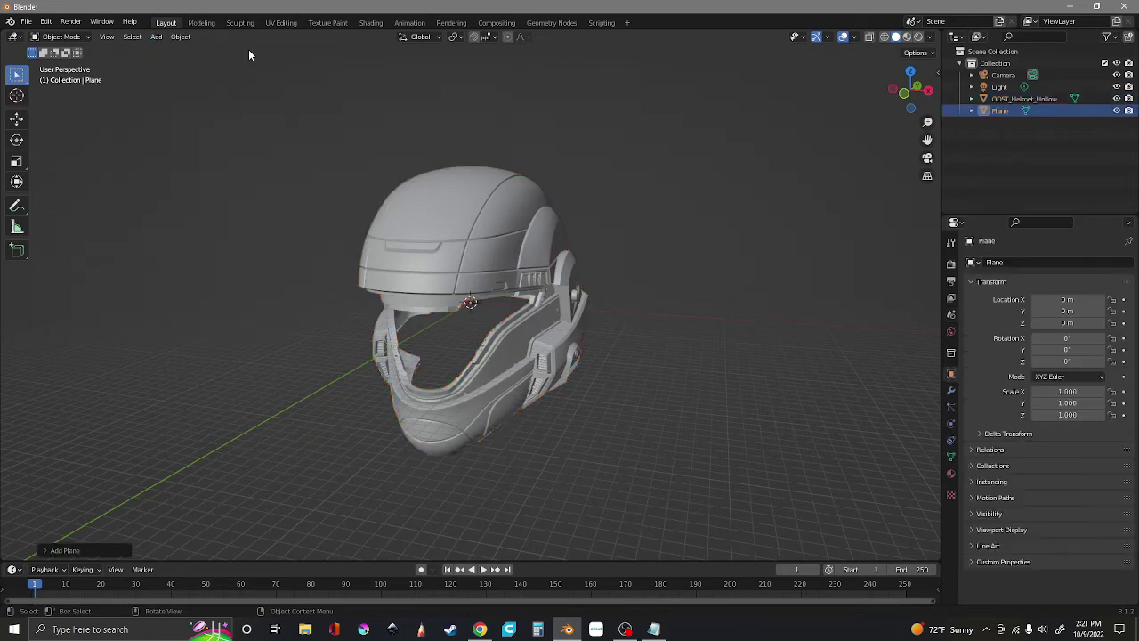
{"action": "key", "text": "s"}
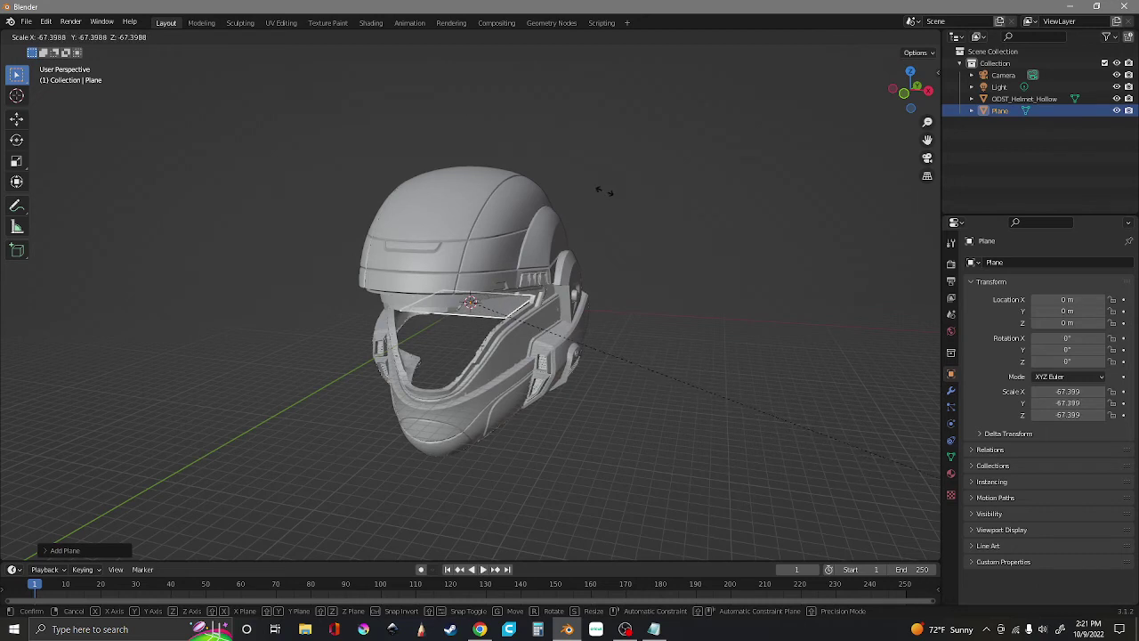
{"action": "left_click", "coordinate": [792, 247]}
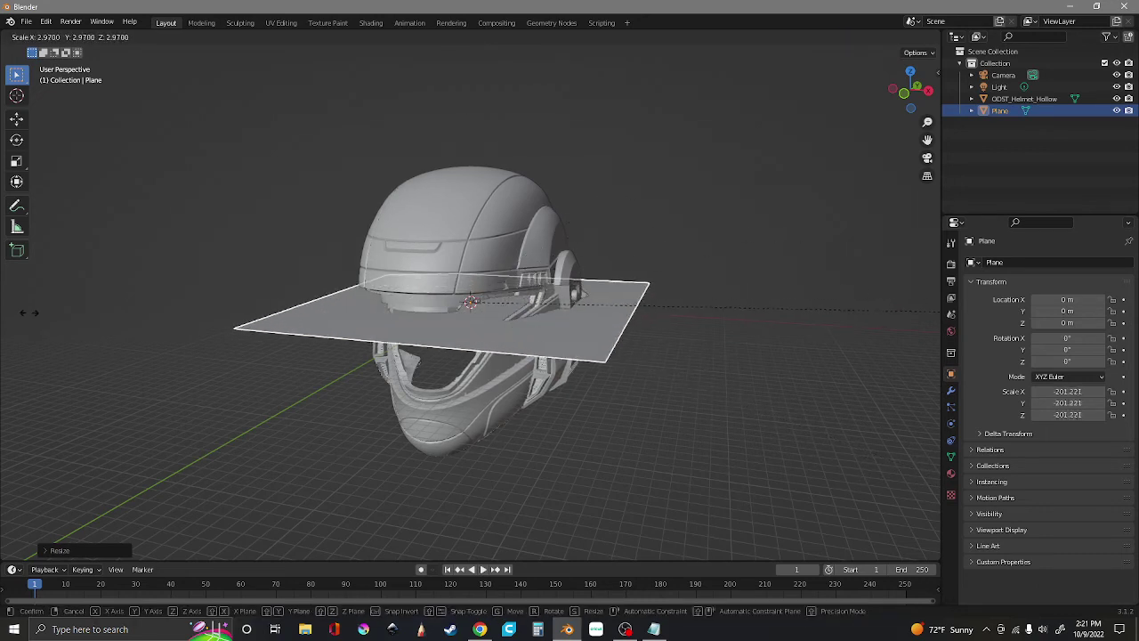
{"action": "left_click", "coordinate": [157, 354]}
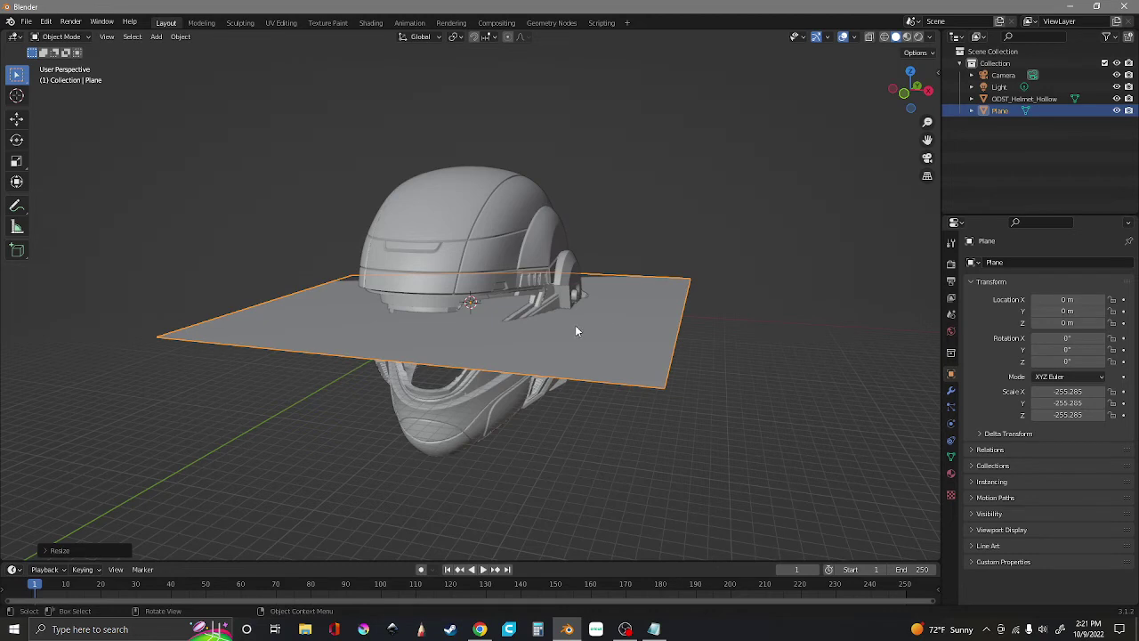
Step: Rotate the plane 90° on Y so it stands upright through the helmet's centre
{"action": "double_click", "coordinate": [1084, 350]}
{"action": "type", "text": "90"}
{"action": "key", "text": "Return"}
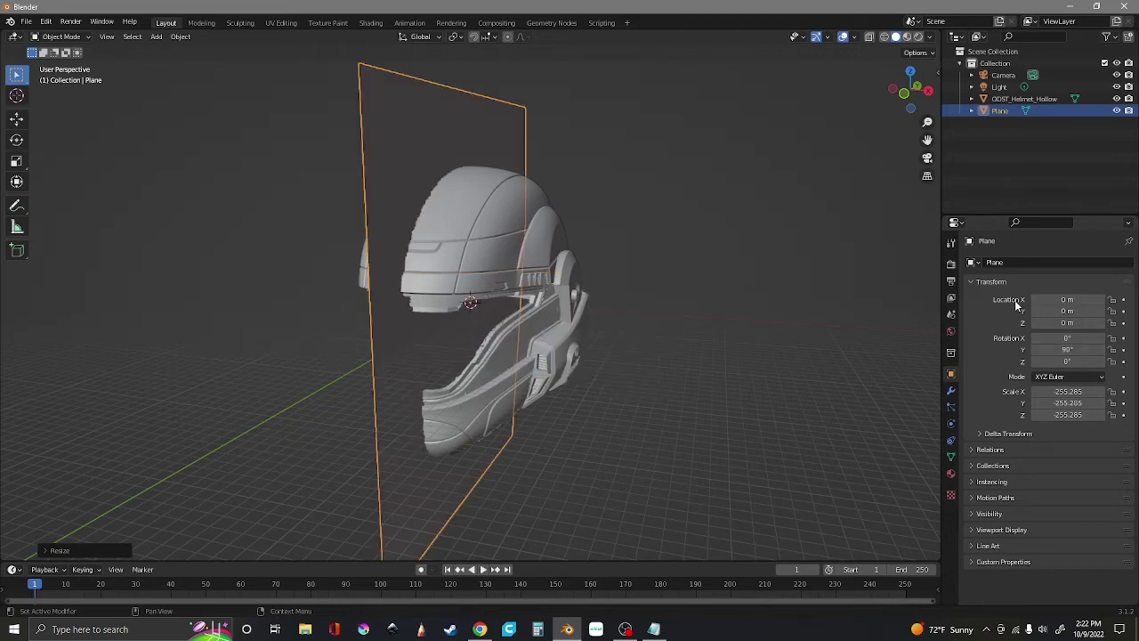
{"action": "left_click", "coordinate": [910, 97]}
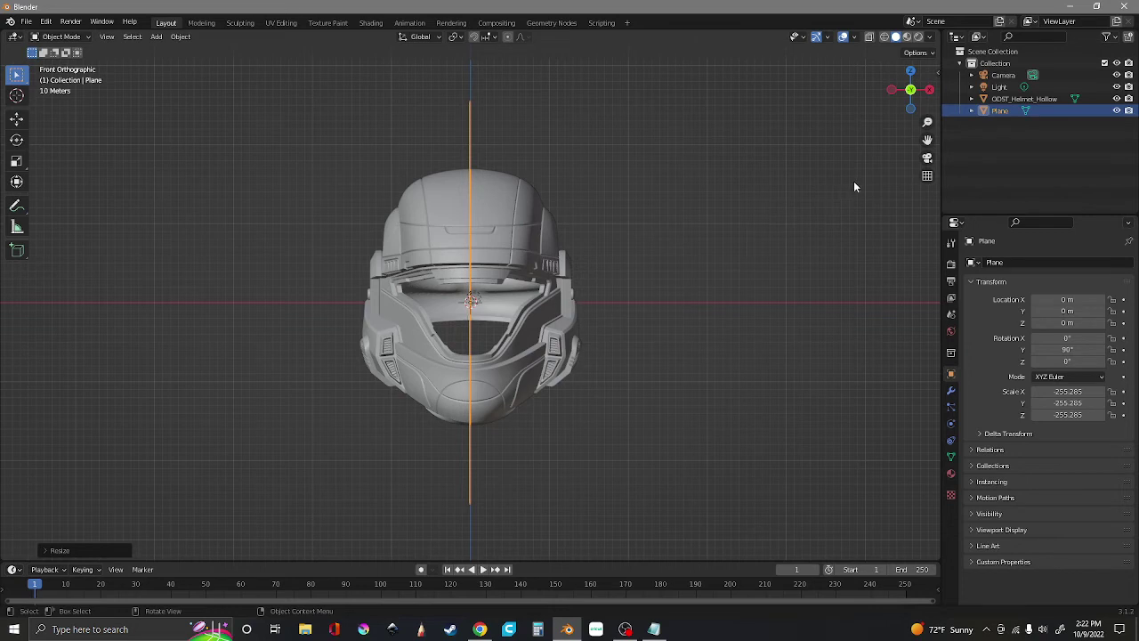
{"action": "left_click_drag", "start_coordinate": [910, 89], "coordinate": [881, 95]}
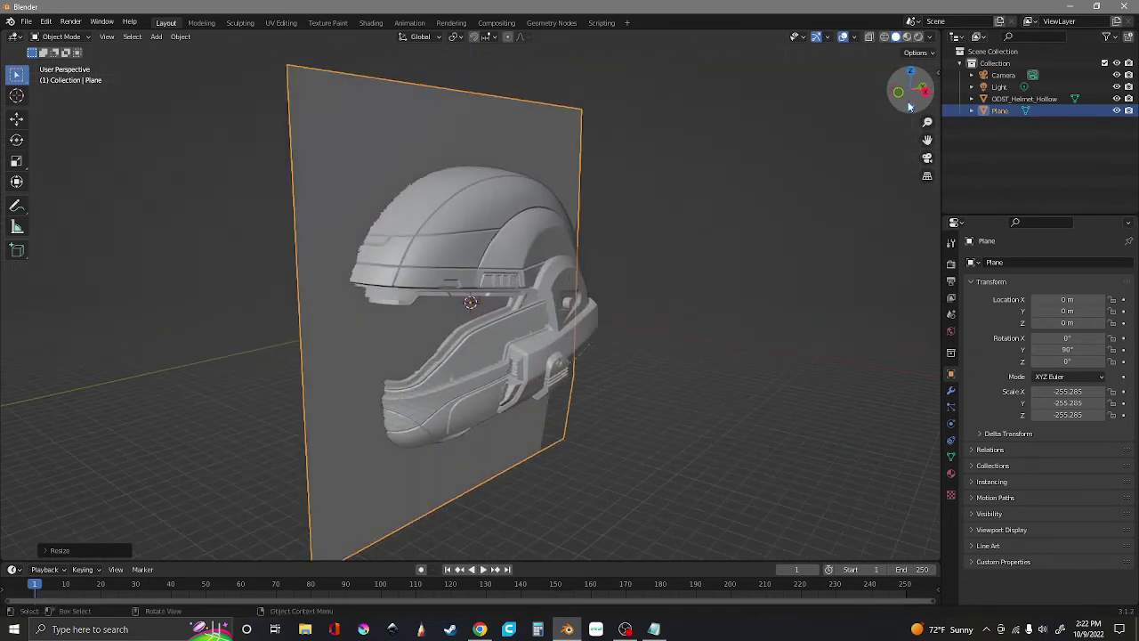
Step: Add a Solidify modifier with 0.0008 m thickness to the plane and apply it
{"action": "left_click", "coordinate": [951, 392]}
{"action": "left_click", "coordinate": [1001, 262]}
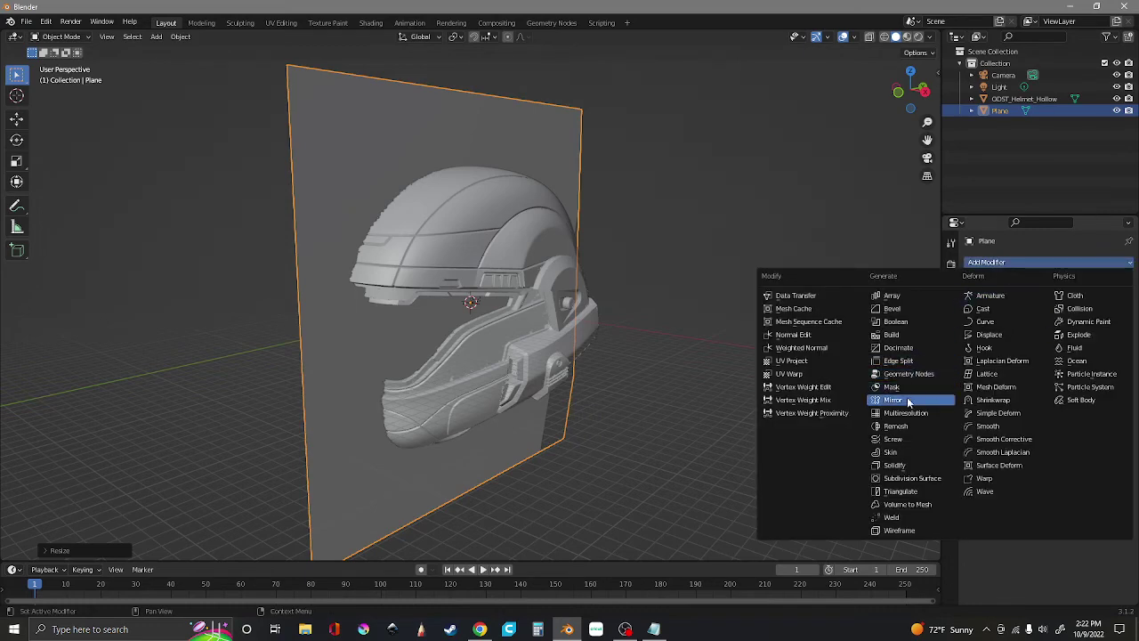
{"action": "left_click", "coordinate": [894, 464]}
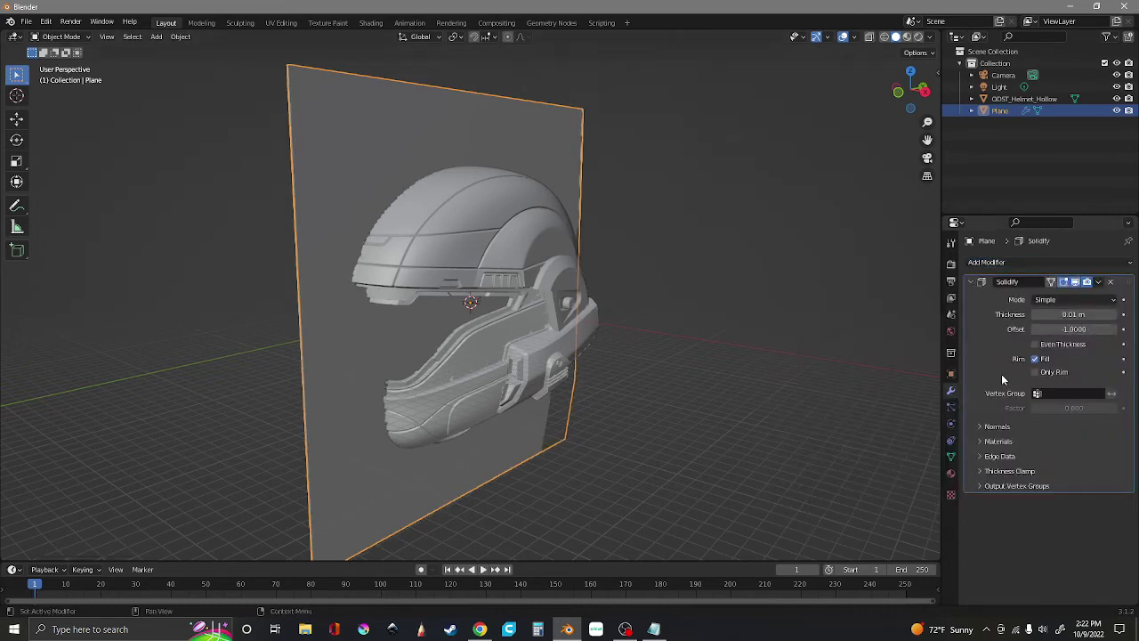
{"action": "left_click", "coordinate": [1062, 313]}
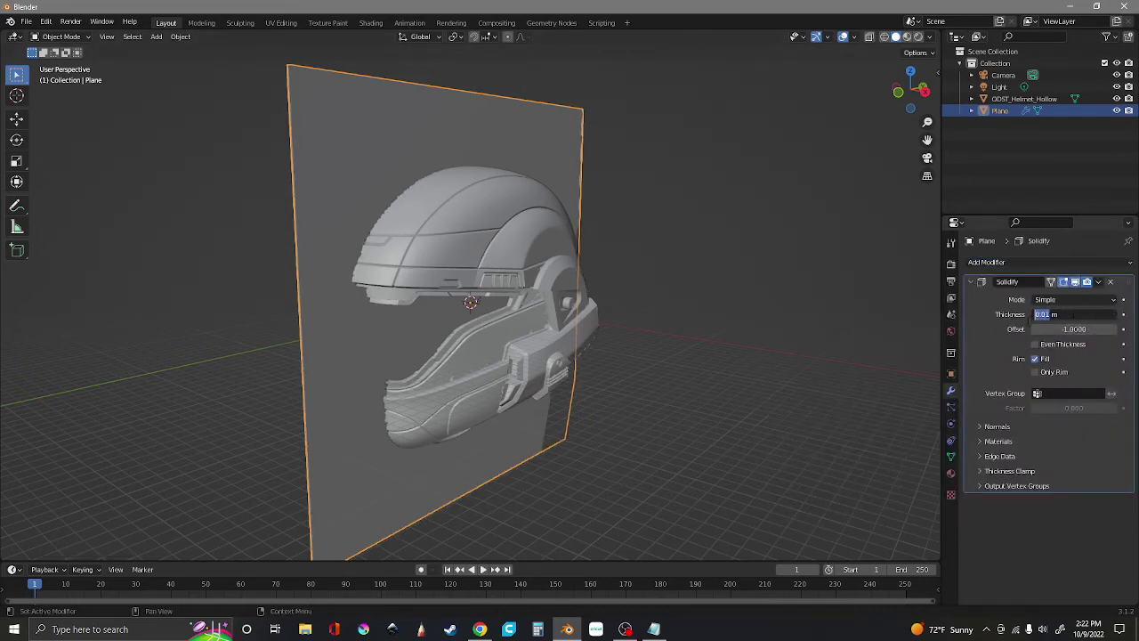
{"action": "type", "text": ".0008"}
{"action": "key", "text": "Return"}
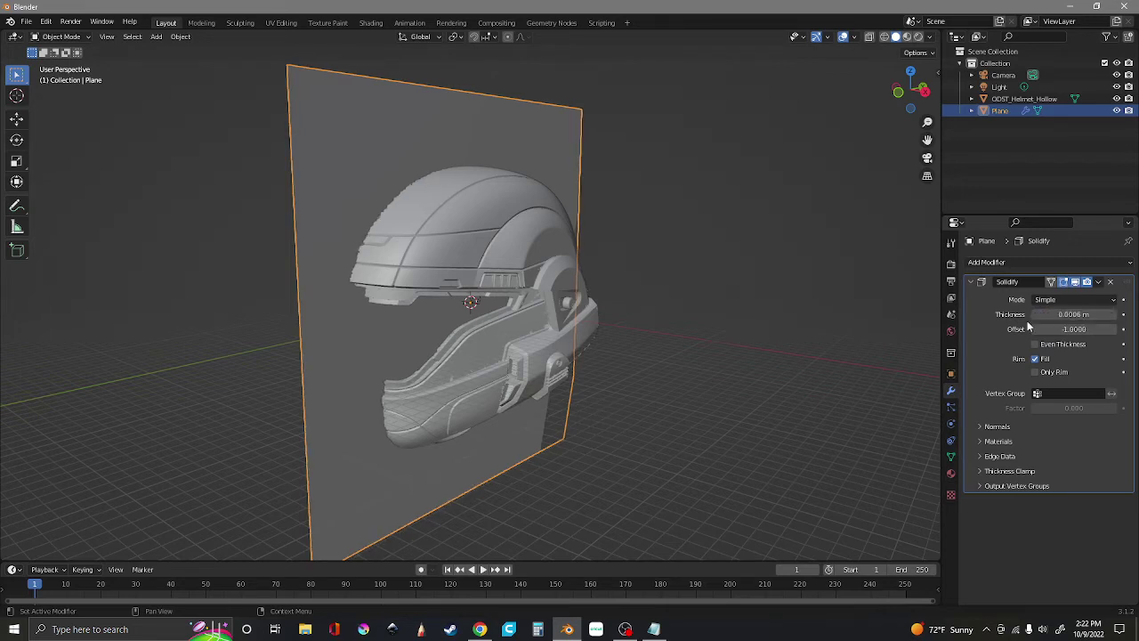
{"action": "left_click", "coordinate": [1098, 281]}
{"action": "left_click", "coordinate": [1059, 297]}
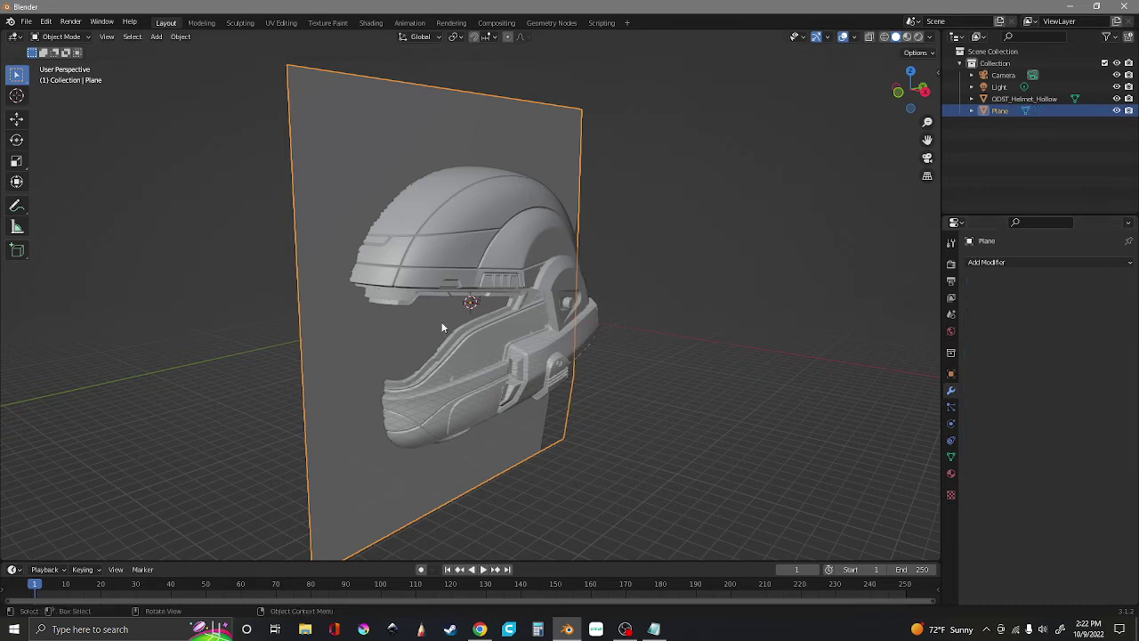
Step: Select the helmet with the plane, then remove the plane from the scene
{"action": "left_click", "coordinate": [468, 258], "text": "shift"}
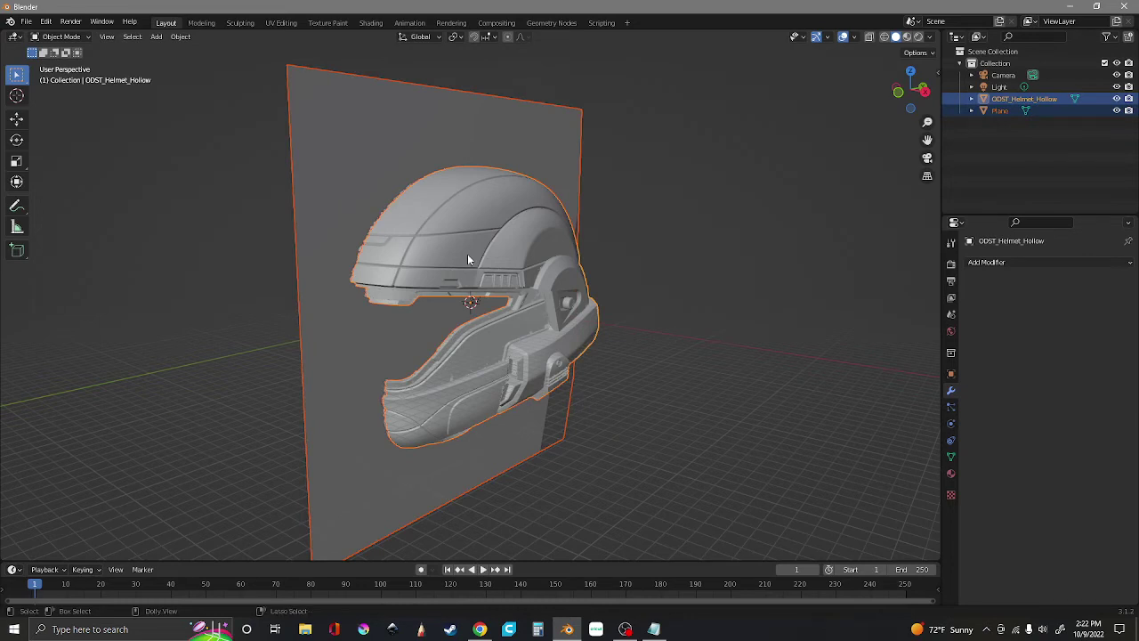
{"action": "key", "text": "ctrl+z"}
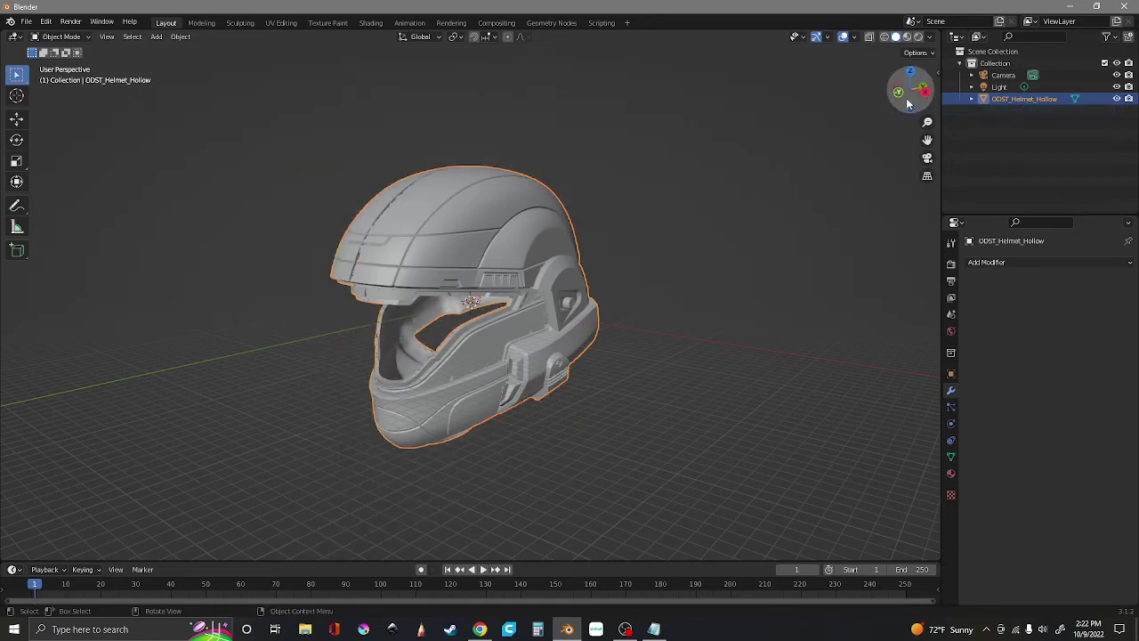
{"action": "mouse_move", "coordinate": [907, 104]}
{"action": "left_mouse_down"}
{"action": "mouse_move", "coordinate": [859, 103]}
{"action": "mouse_move", "coordinate": [900, 106]}
{"action": "left_mouse_up"}
Step: Inspect the helmet in Edit Mode, then undo the last change
{"action": "left_click", "coordinate": [55, 37]}
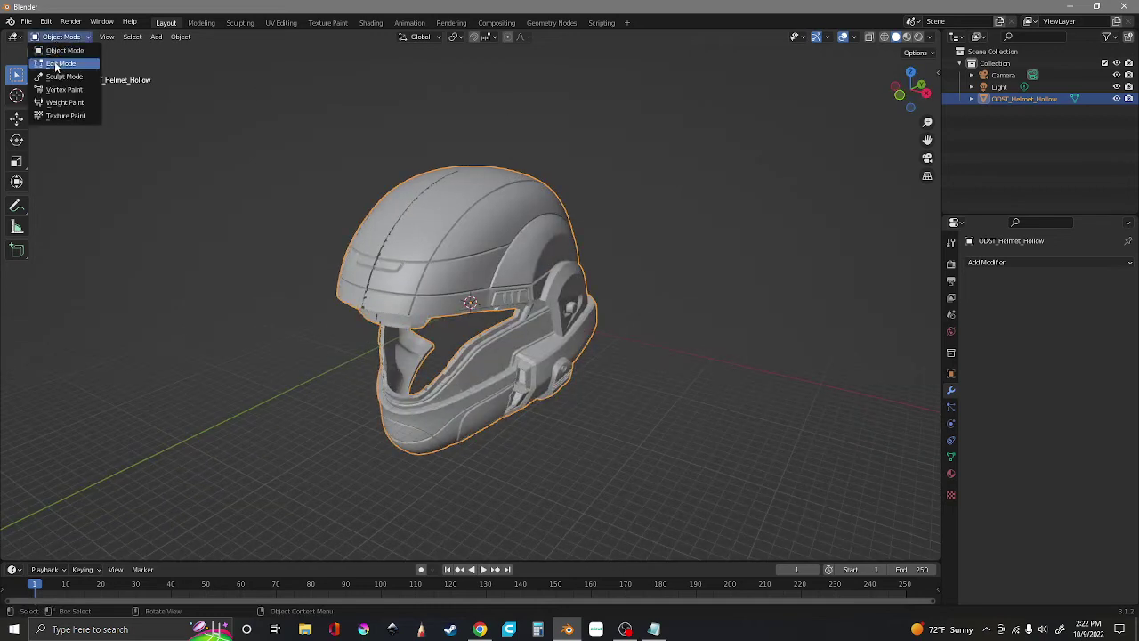
{"action": "left_click", "coordinate": [78, 69]}
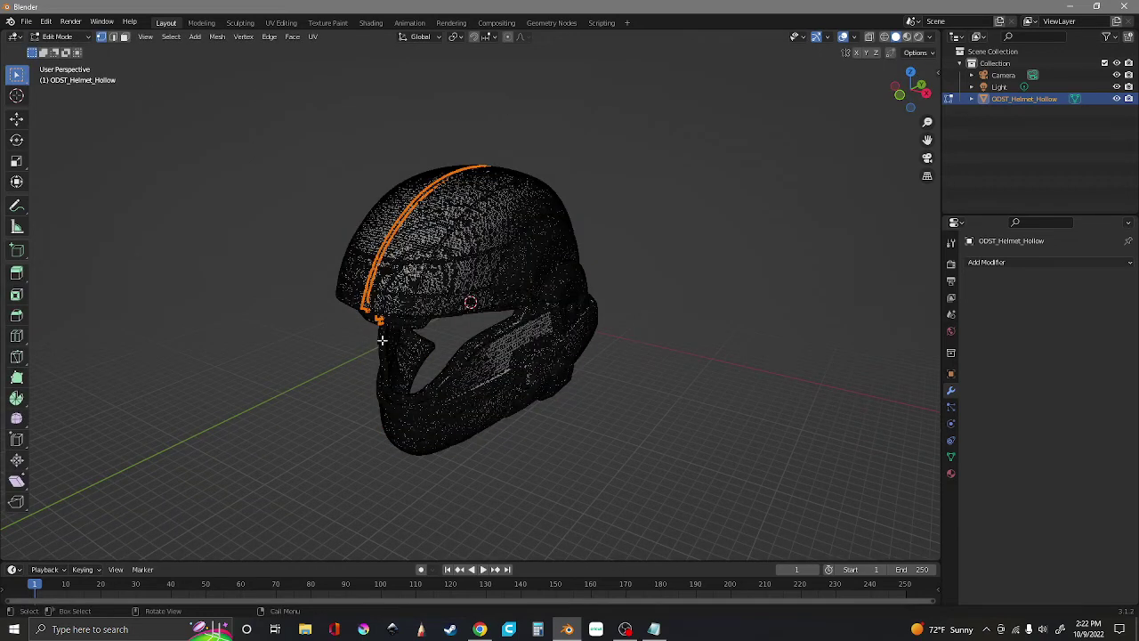
{"action": "left_click_drag", "start_coordinate": [915, 106], "coordinate": [644, 109]}
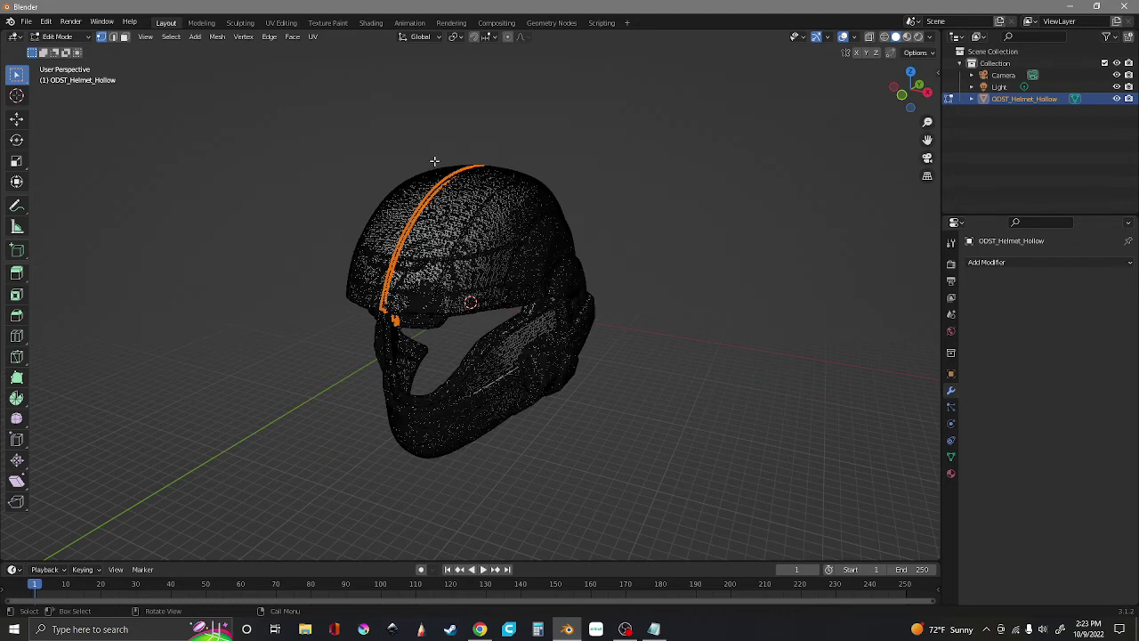
{"action": "left_click", "coordinate": [46, 22]}
{"action": "left_click", "coordinate": [56, 36]}
{"action": "left_click", "coordinate": [56, 36]}
Step: Return to Object Mode, restore the plane, and select only the helmet
{"action": "left_click", "coordinate": [59, 50]}
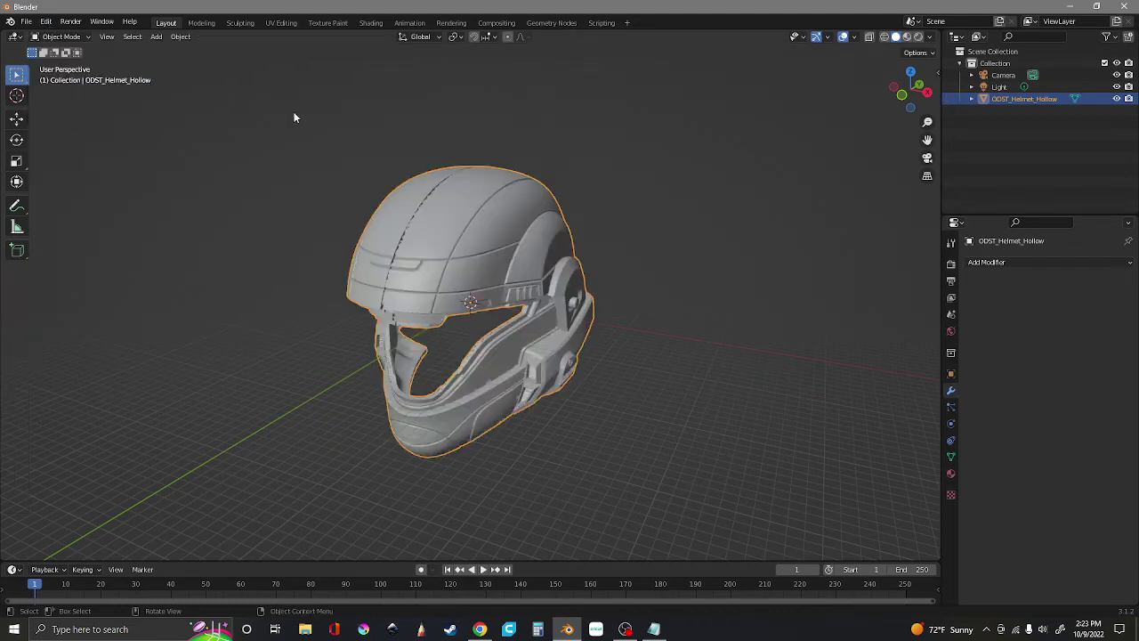
{"action": "key", "text": "ctrl"}
{"action": "key", "text": "ctrl+v"}
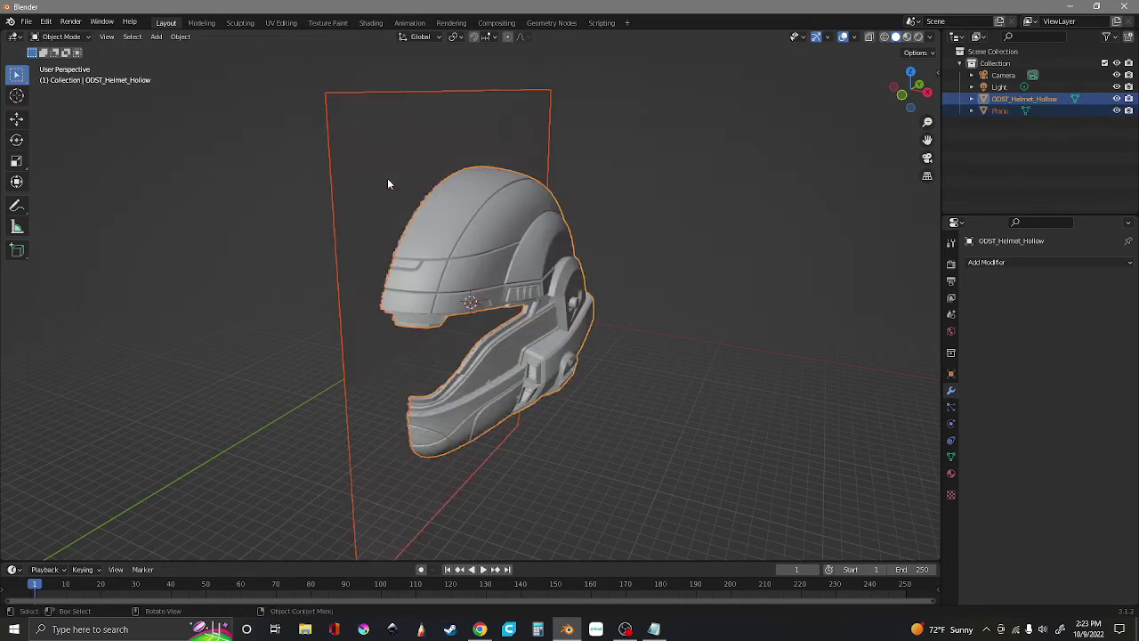
{"action": "left_click", "coordinate": [680, 267]}
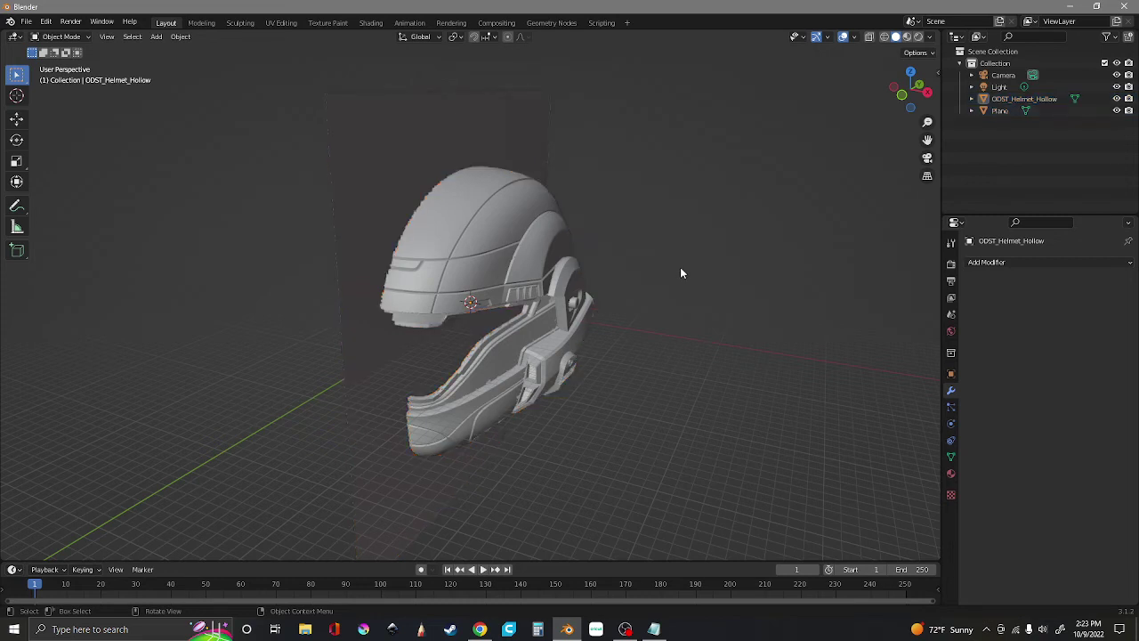
{"action": "left_click", "coordinate": [511, 258]}
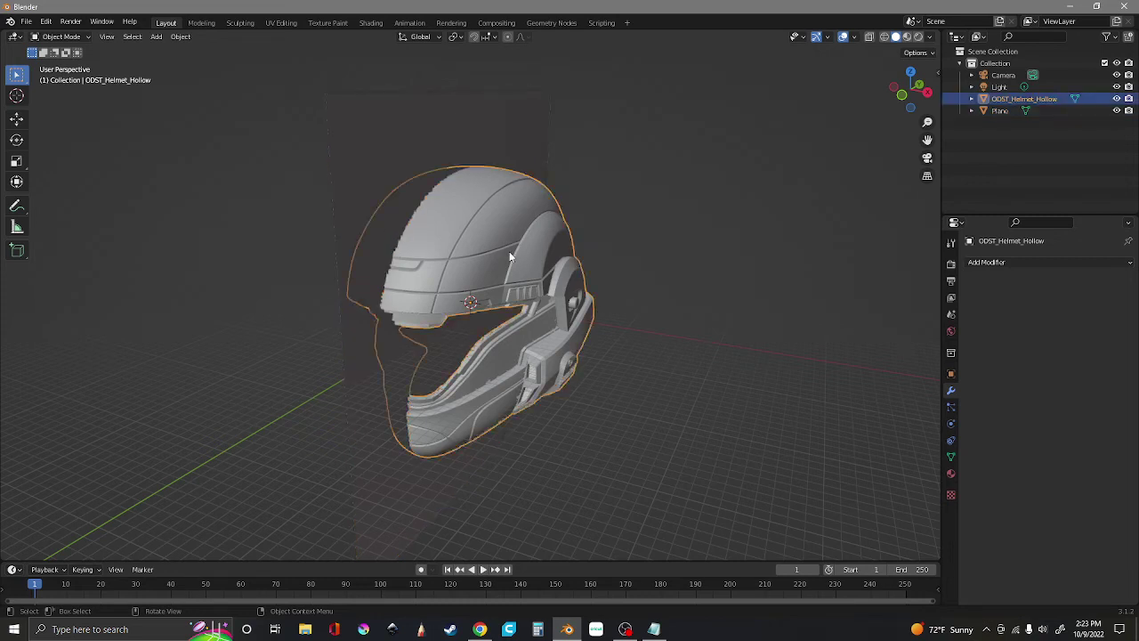
Step: Add a Boolean Difference modifier using the Plane with the Fast solver, and apply it
{"action": "left_click", "coordinate": [990, 263]}
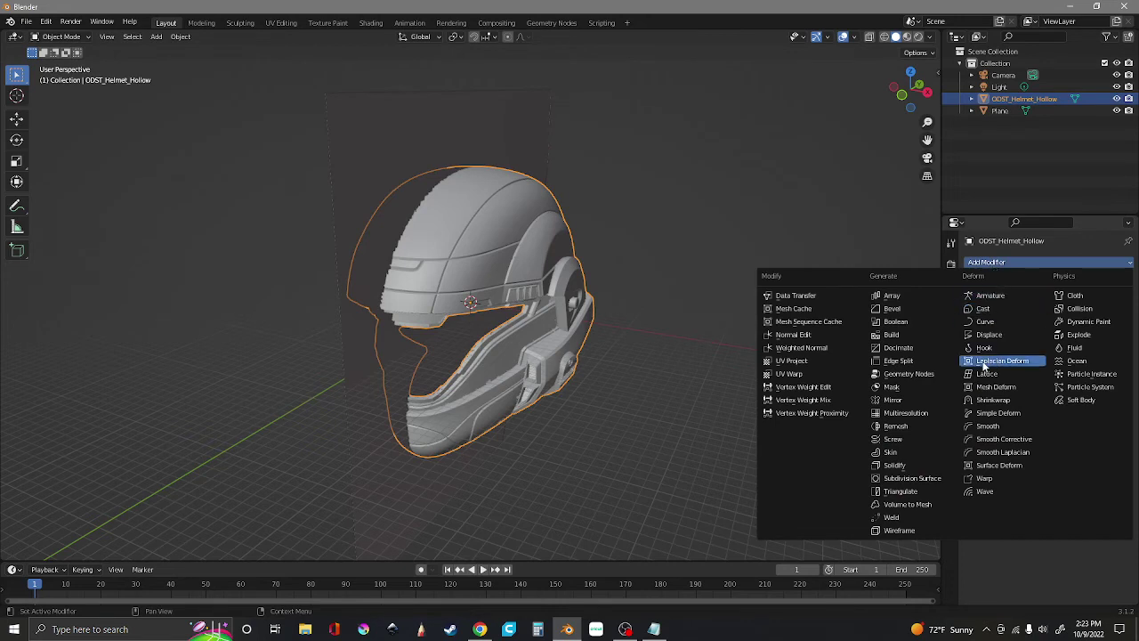
{"action": "left_click", "coordinate": [892, 324]}
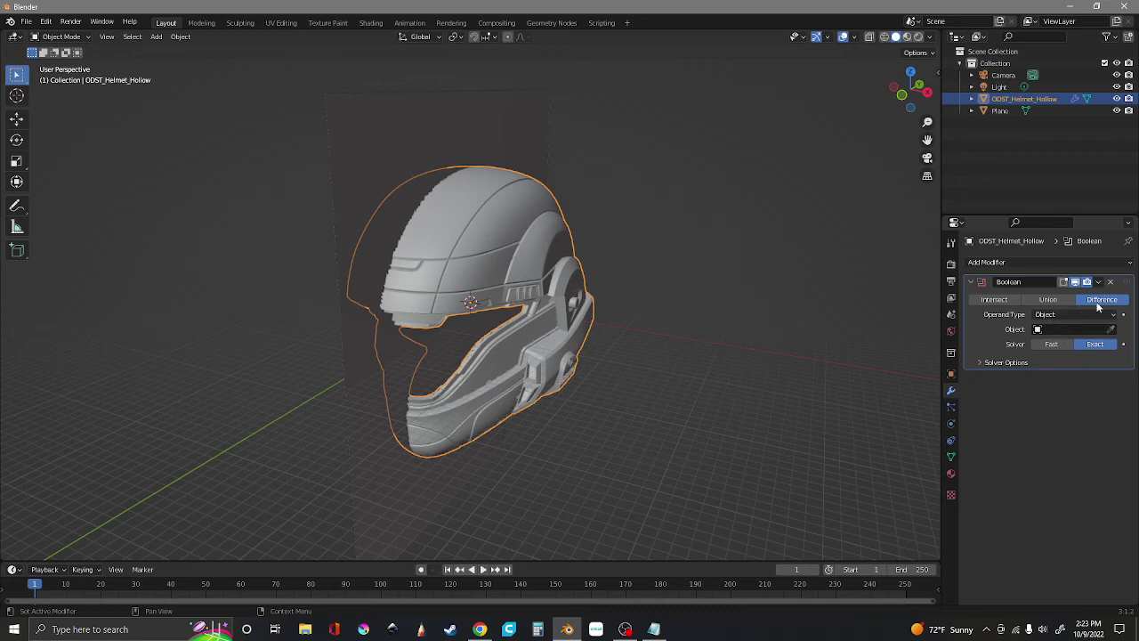
{"action": "left_click", "coordinate": [1079, 329]}
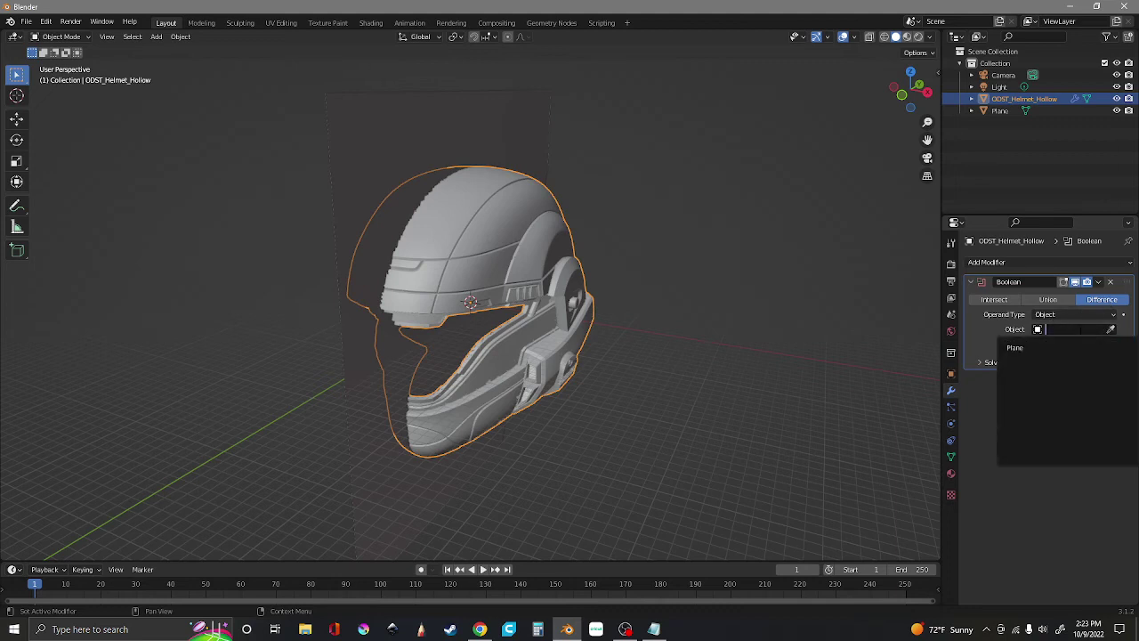
{"action": "left_click", "coordinate": [1020, 348]}
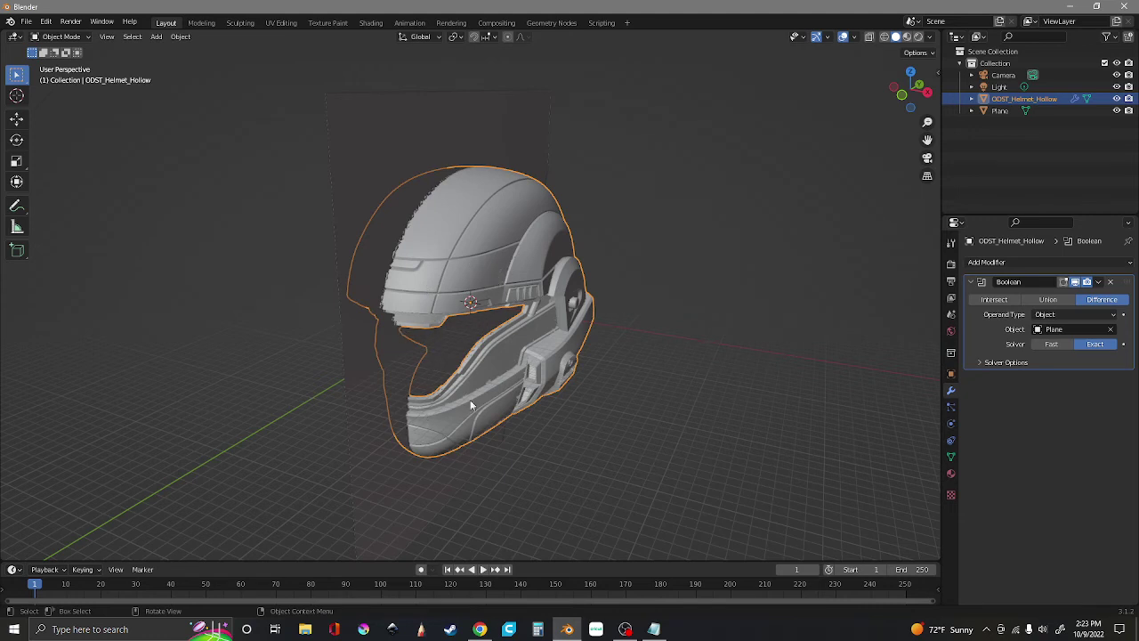
{"action": "left_click", "coordinate": [1055, 345]}
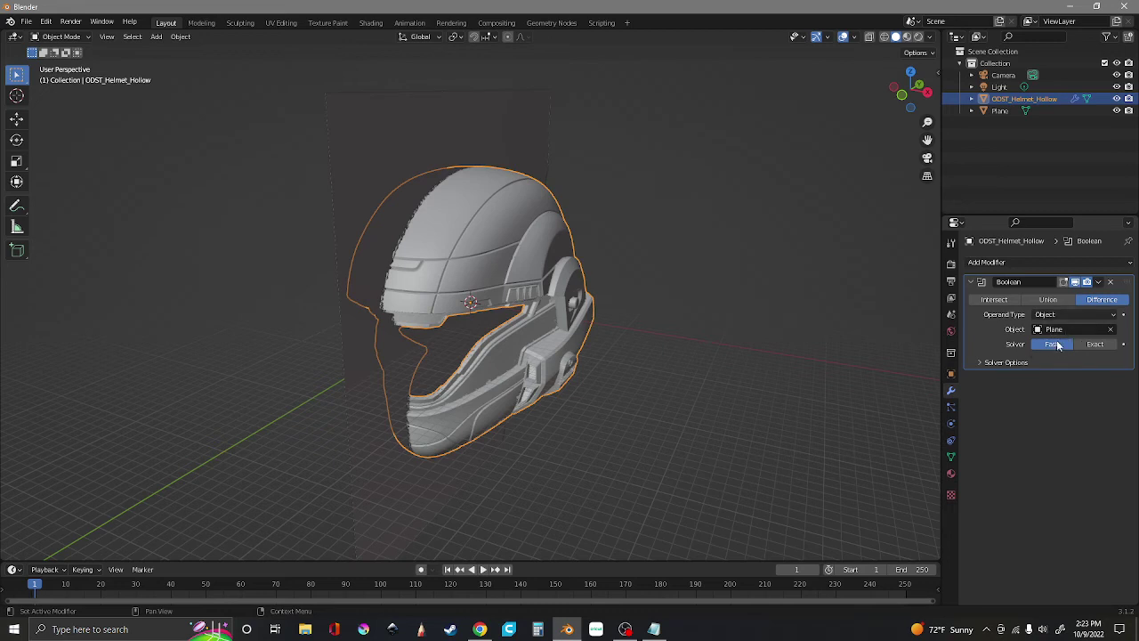
{"action": "left_click", "coordinate": [1099, 283]}
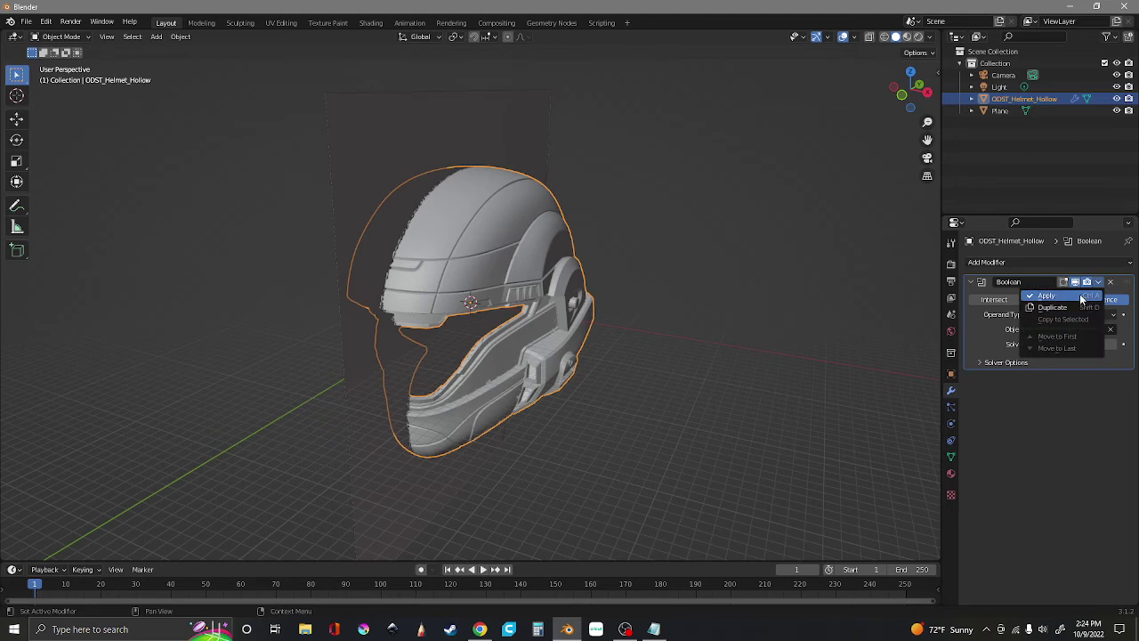
{"action": "key", "text": "Return"}
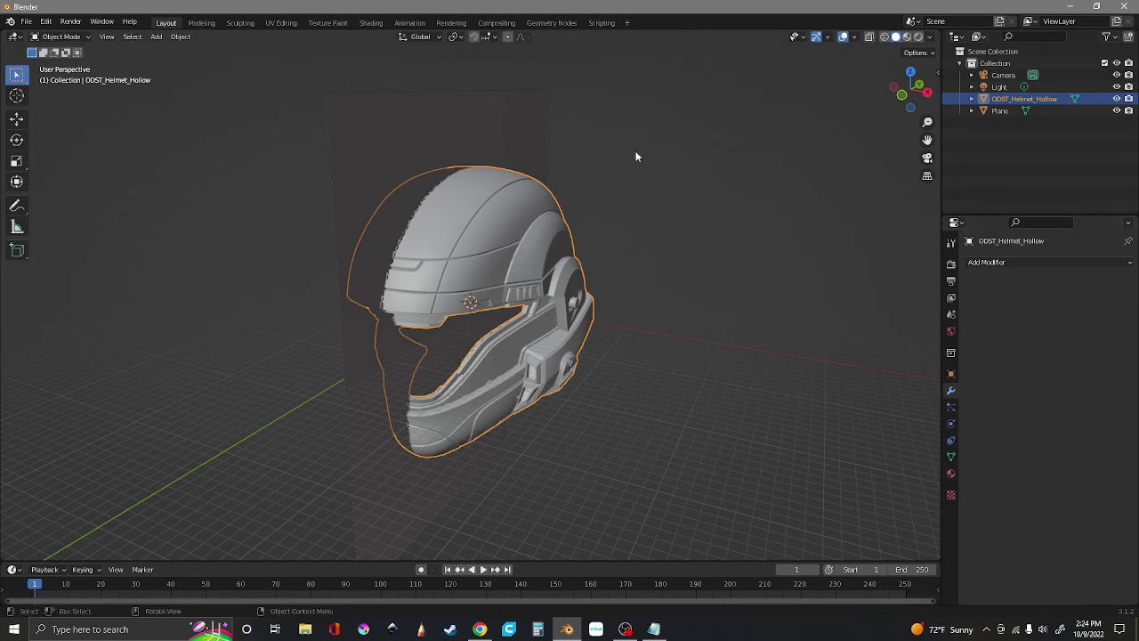
Step: Hide the Plane, then in Edit Mode separate the helmet by loose parts into two halves
{"action": "left_click", "coordinate": [1117, 111]}
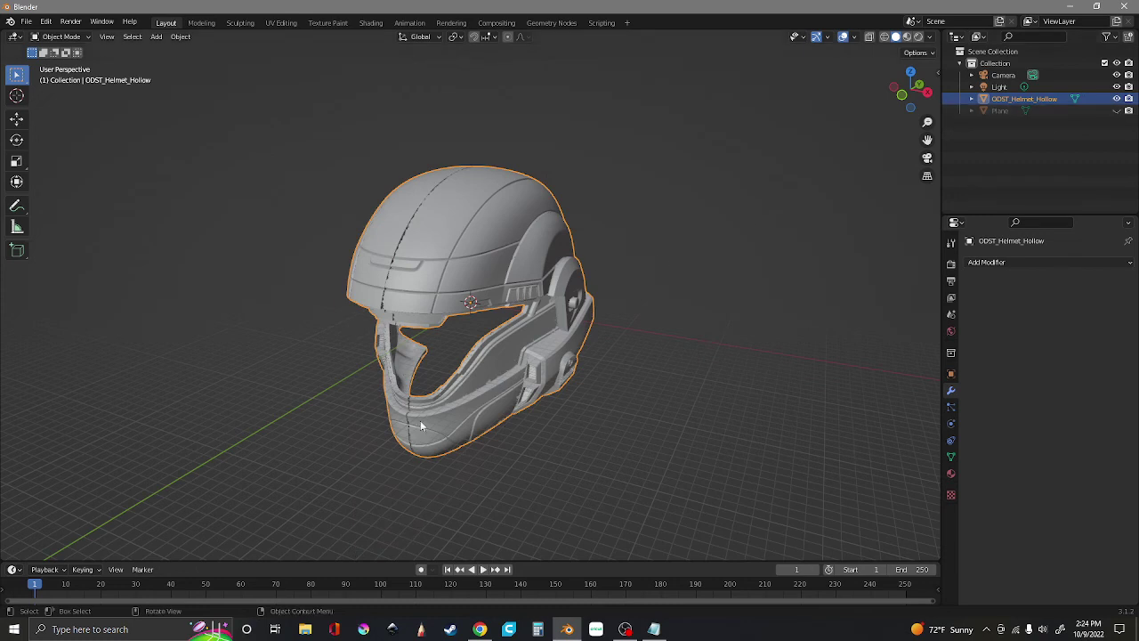
{"action": "left_click", "coordinate": [56, 36]}
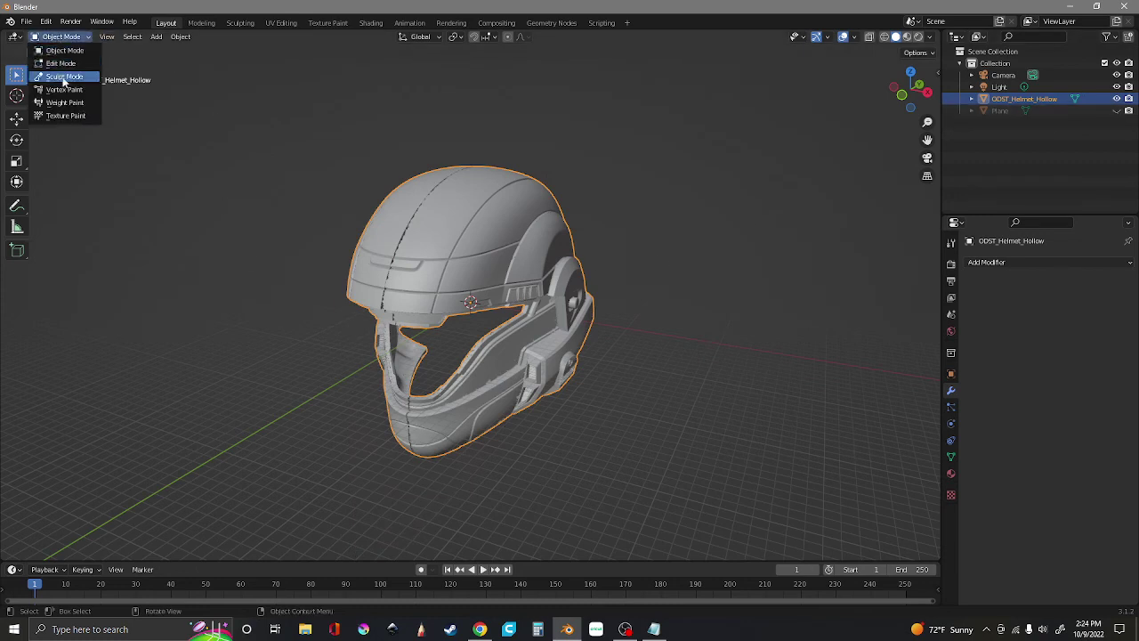
{"action": "key", "text": "Tab"}
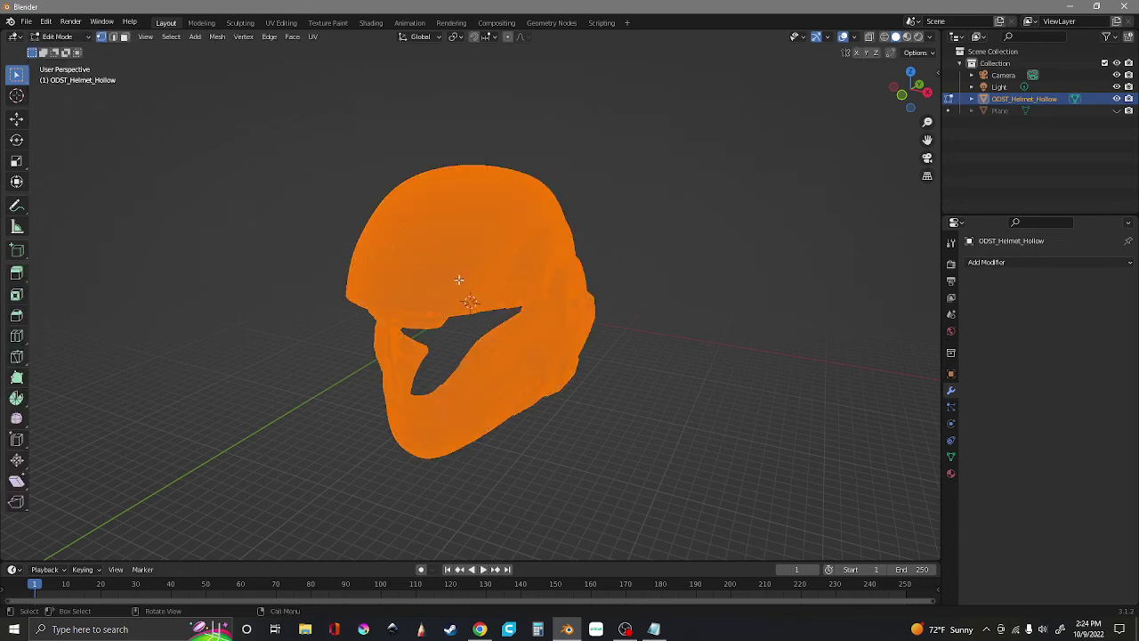
{"action": "key", "text": "p"}
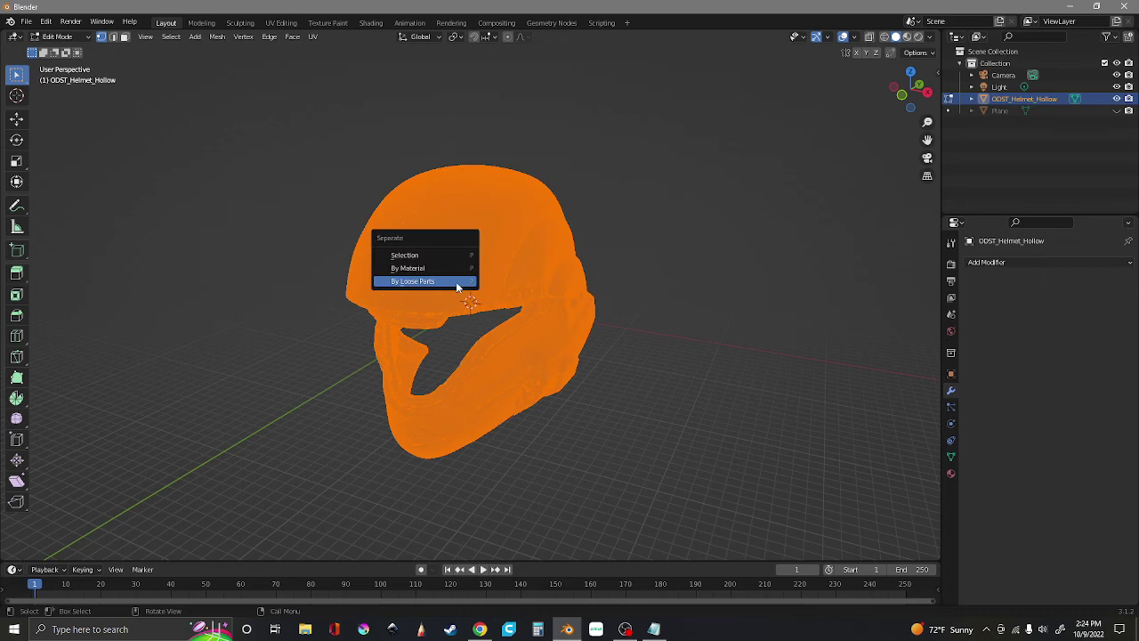
{"action": "left_click", "coordinate": [455, 283]}
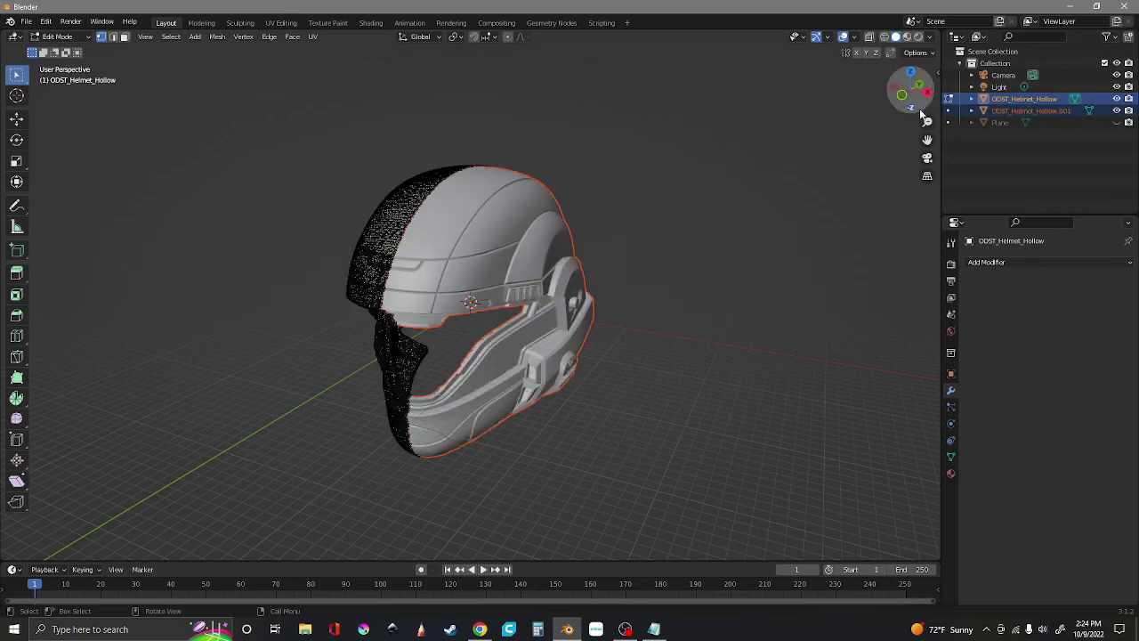
{"action": "mouse_move", "coordinate": [910, 93]}
{"action": "left_mouse_down"}
{"action": "mouse_move", "coordinate": [934, 98]}
{"action": "mouse_move", "coordinate": [902, 98]}
{"action": "mouse_move", "coordinate": [913, 85]}
{"action": "mouse_move", "coordinate": [902, 94]}
{"action": "left_mouse_up"}
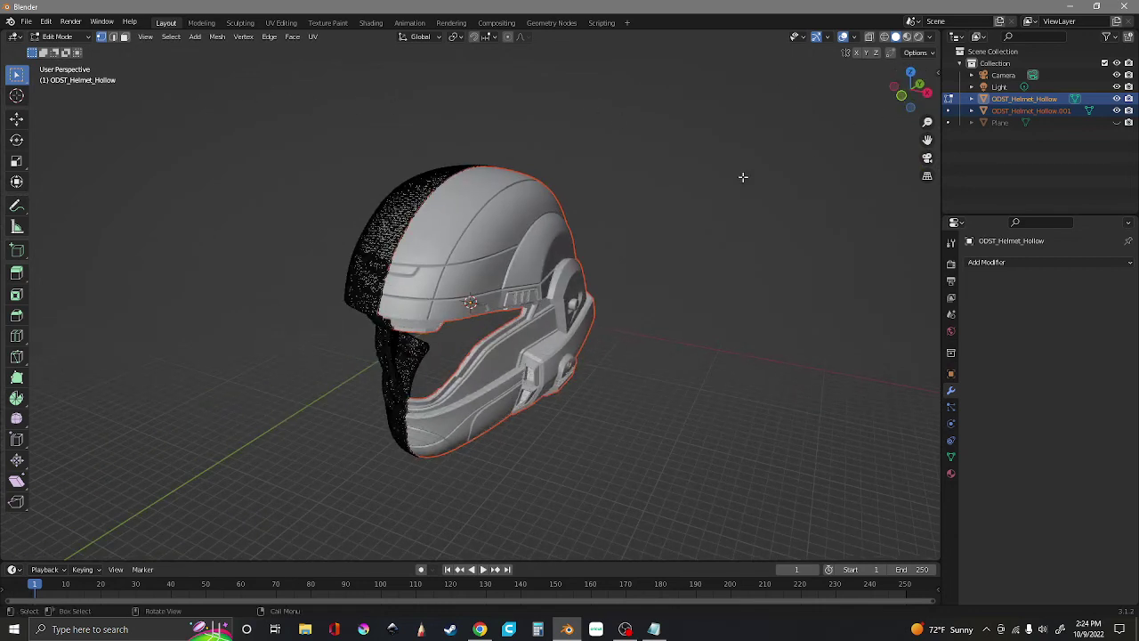